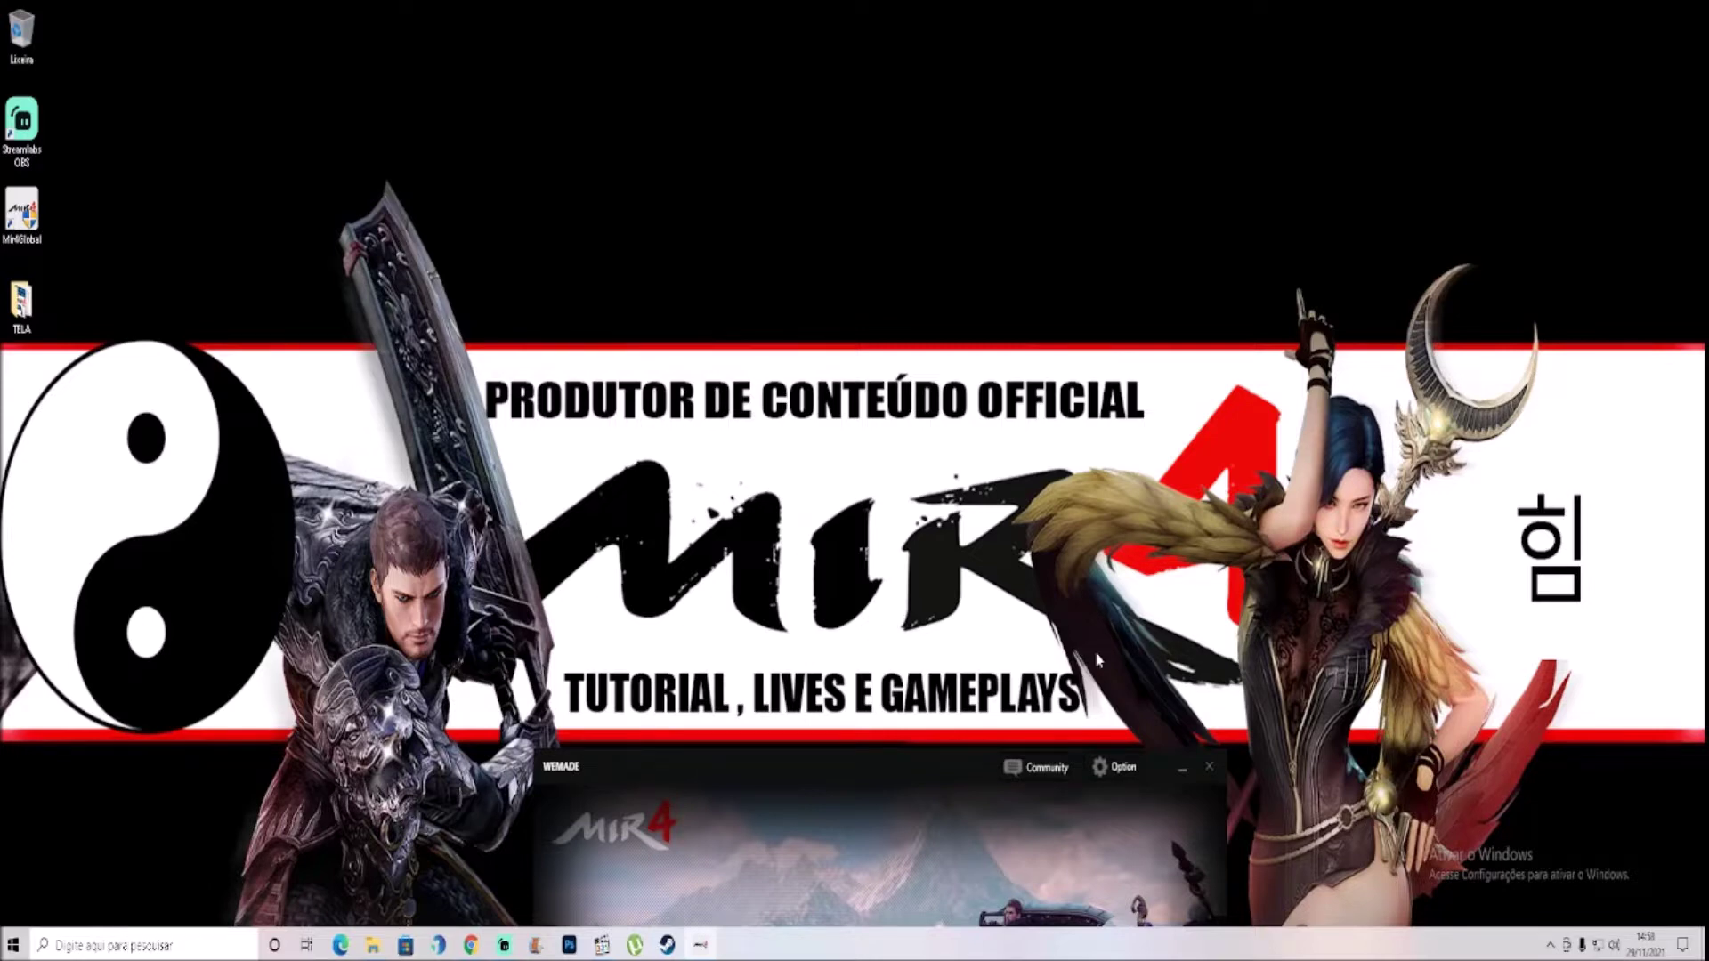
left_click(176, 945)
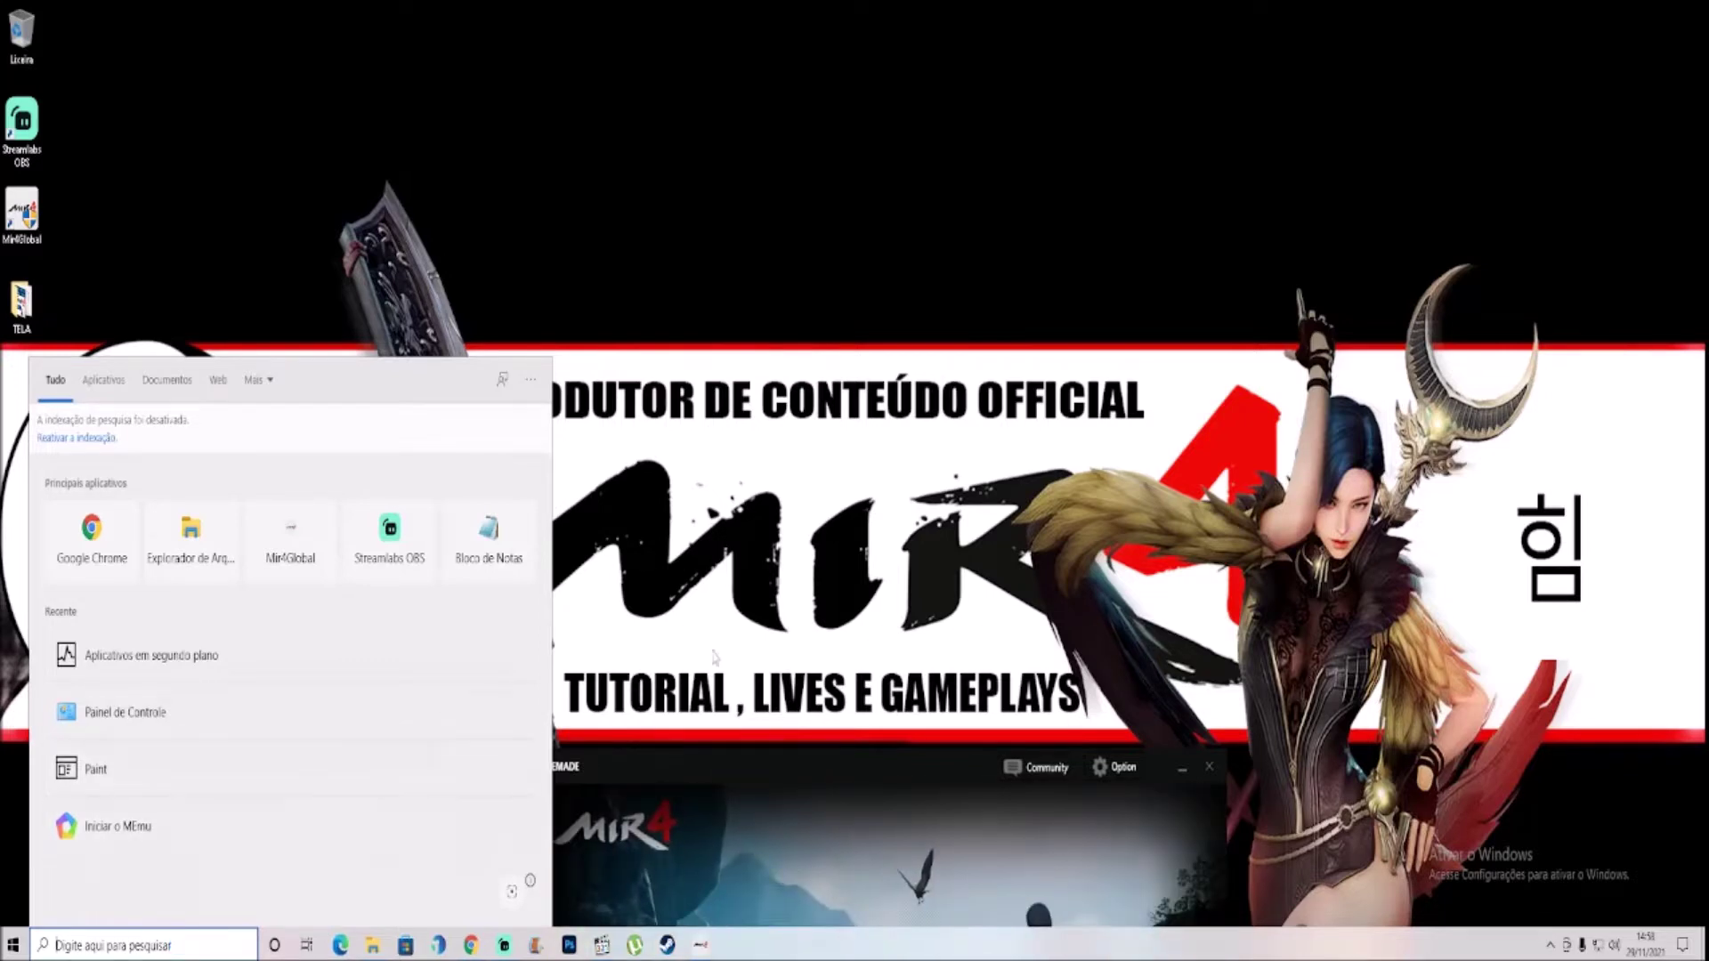
left_click(716, 464)
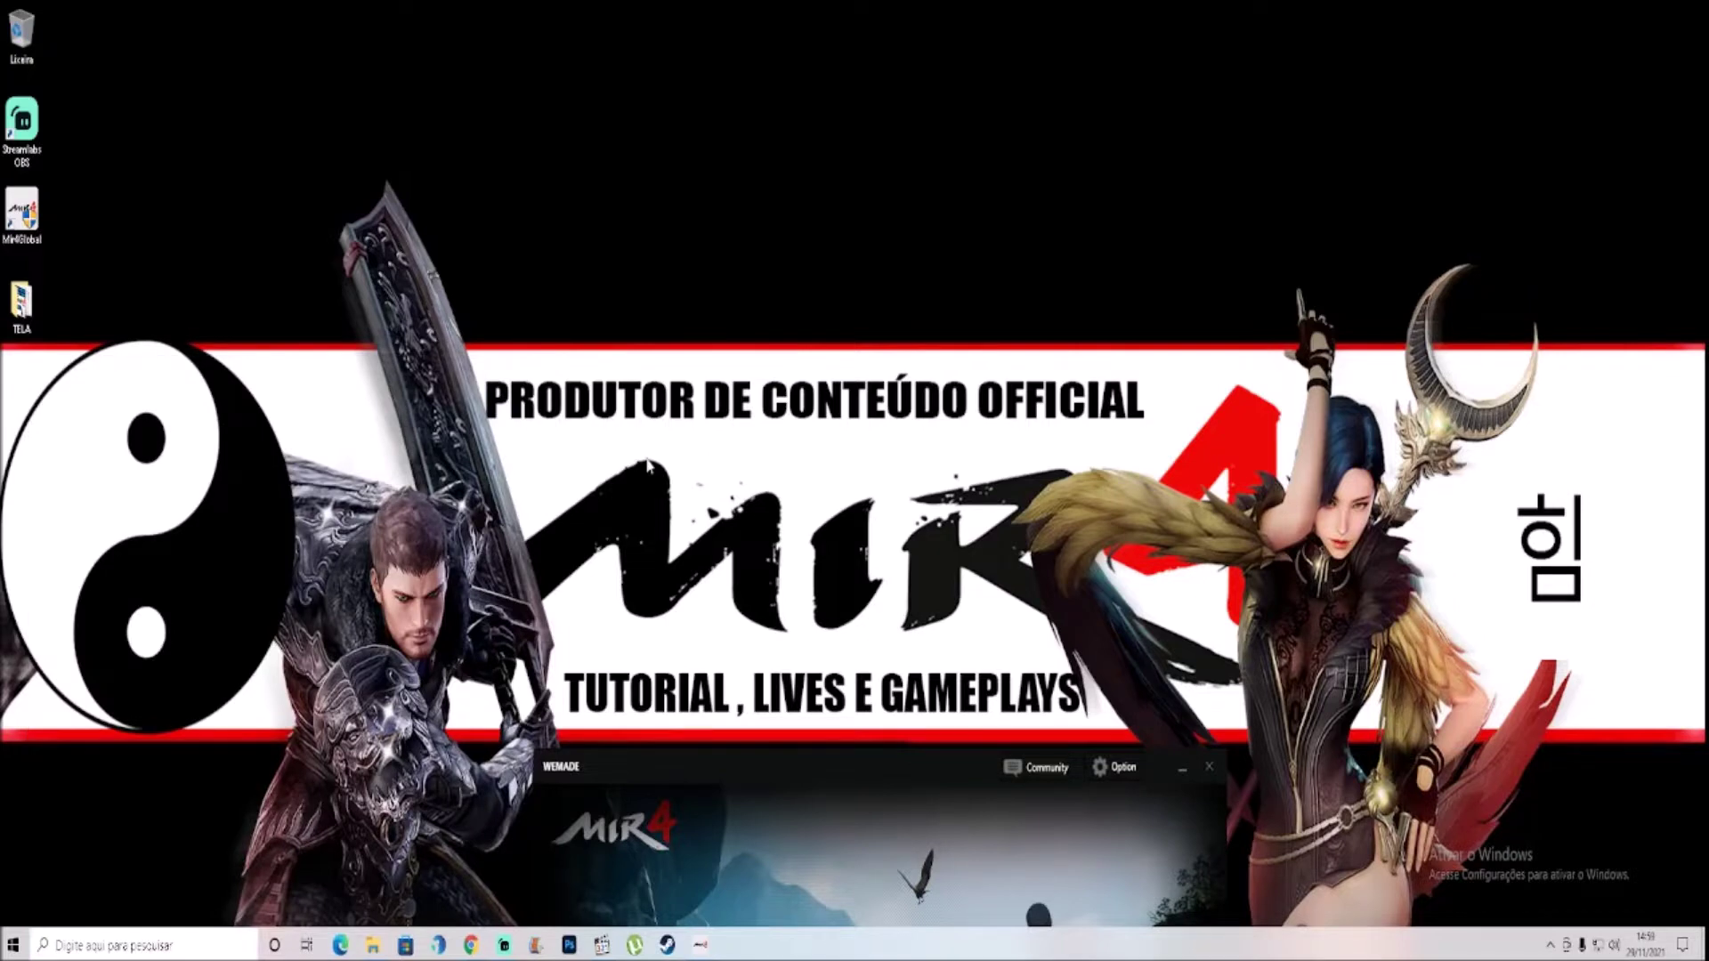
left_click(159, 947)
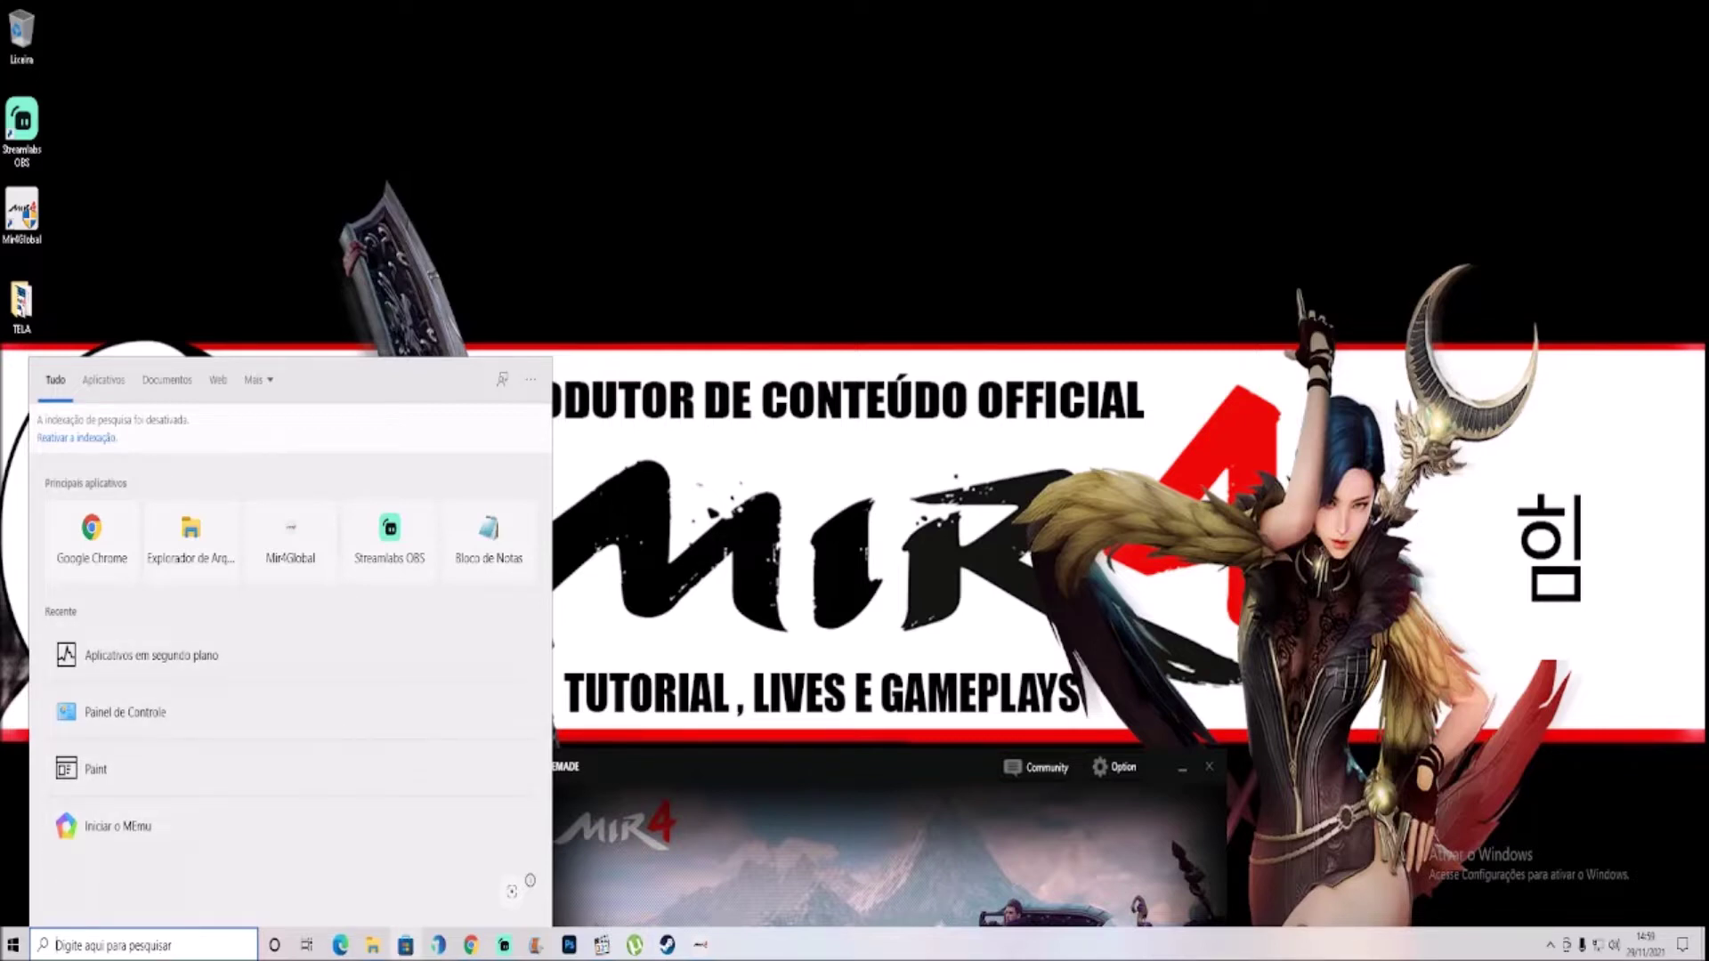
Step: Open the system properties of Este Computador from File Explorer to view the computer's basic information
left_click(372, 946)
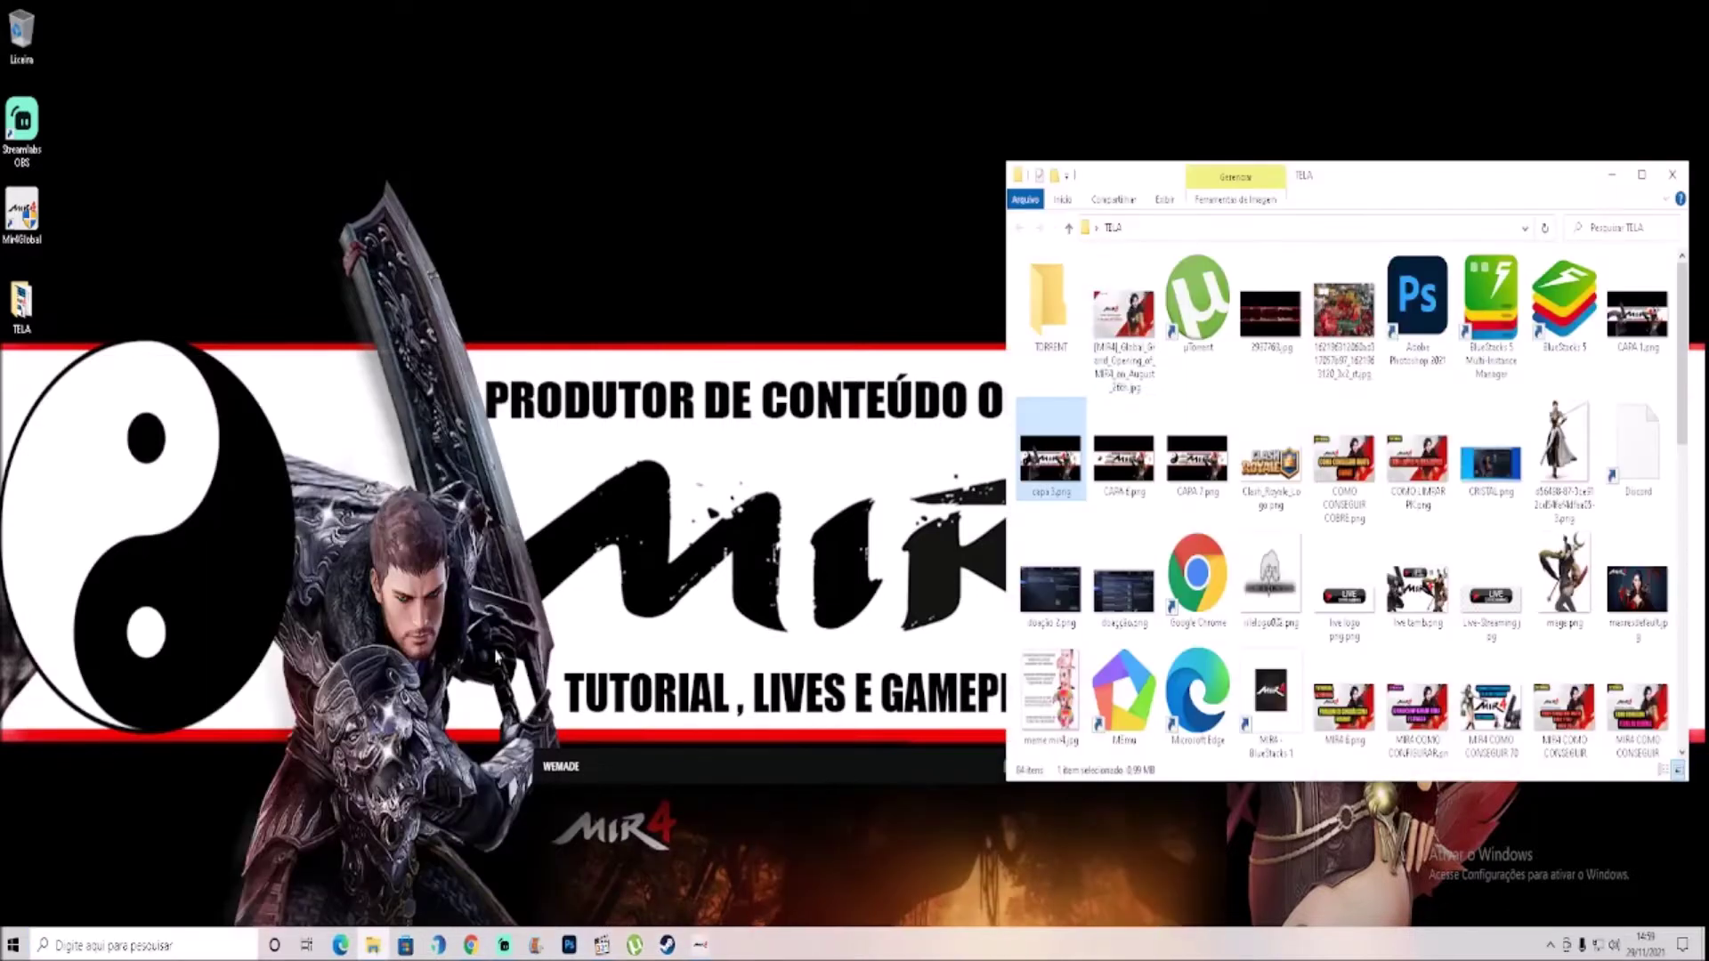
left_click(1069, 228)
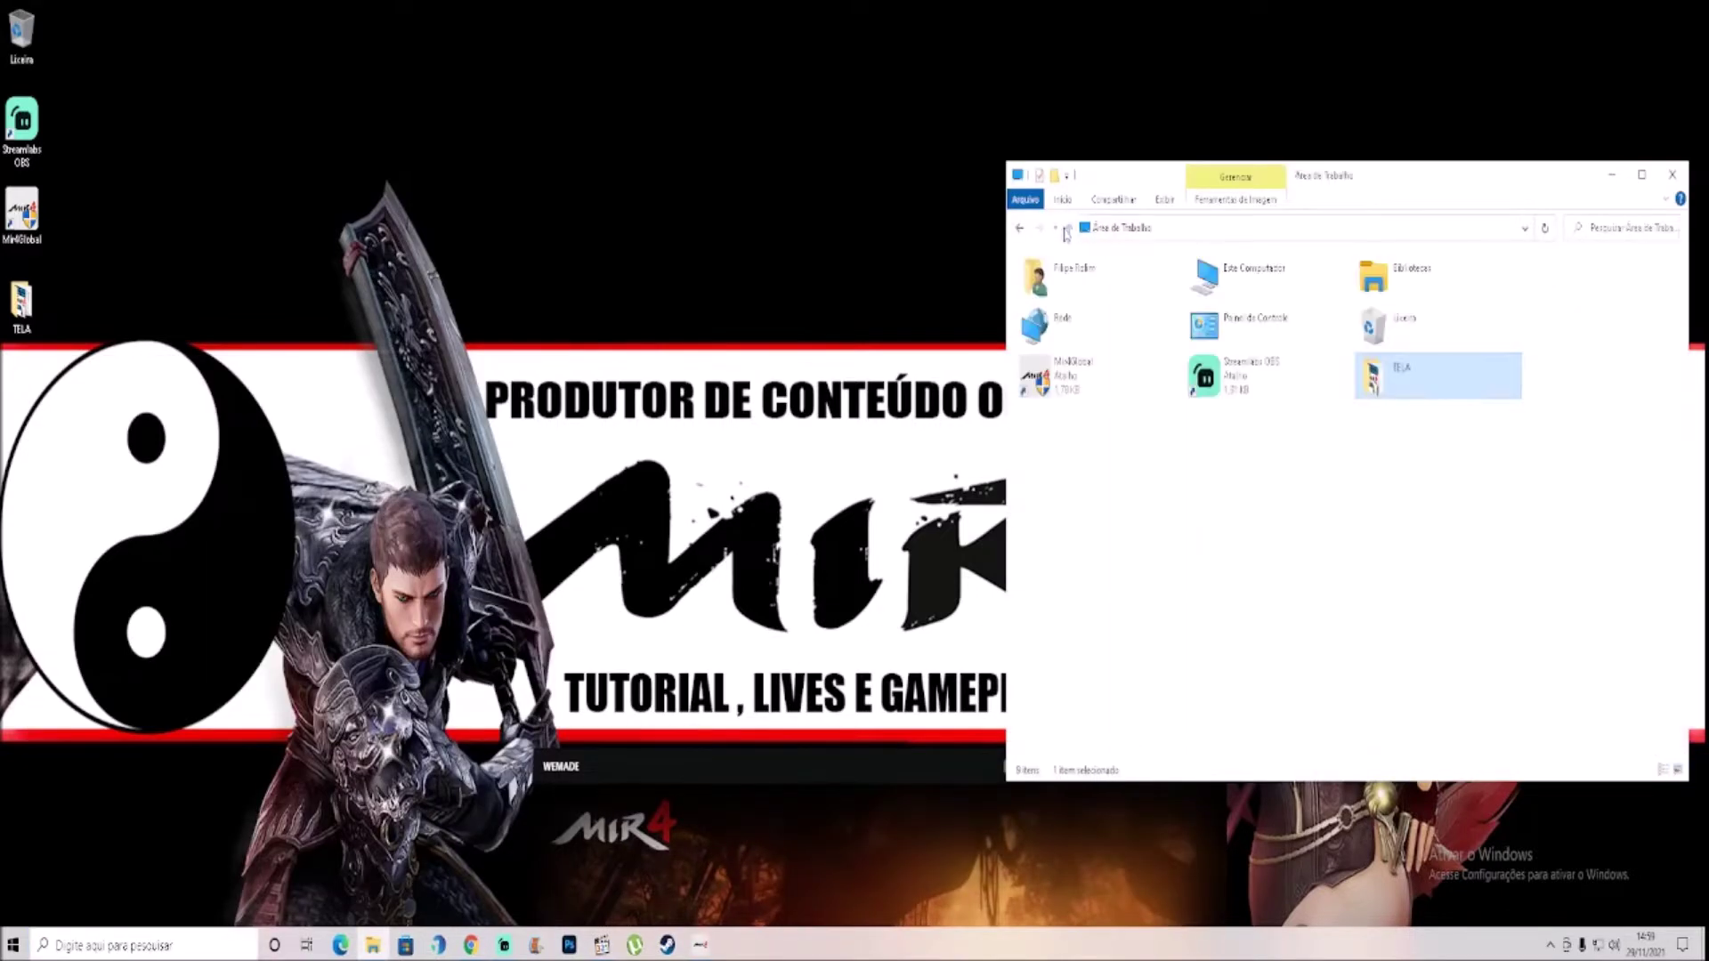
double_click(1233, 274)
right_click(1125, 550)
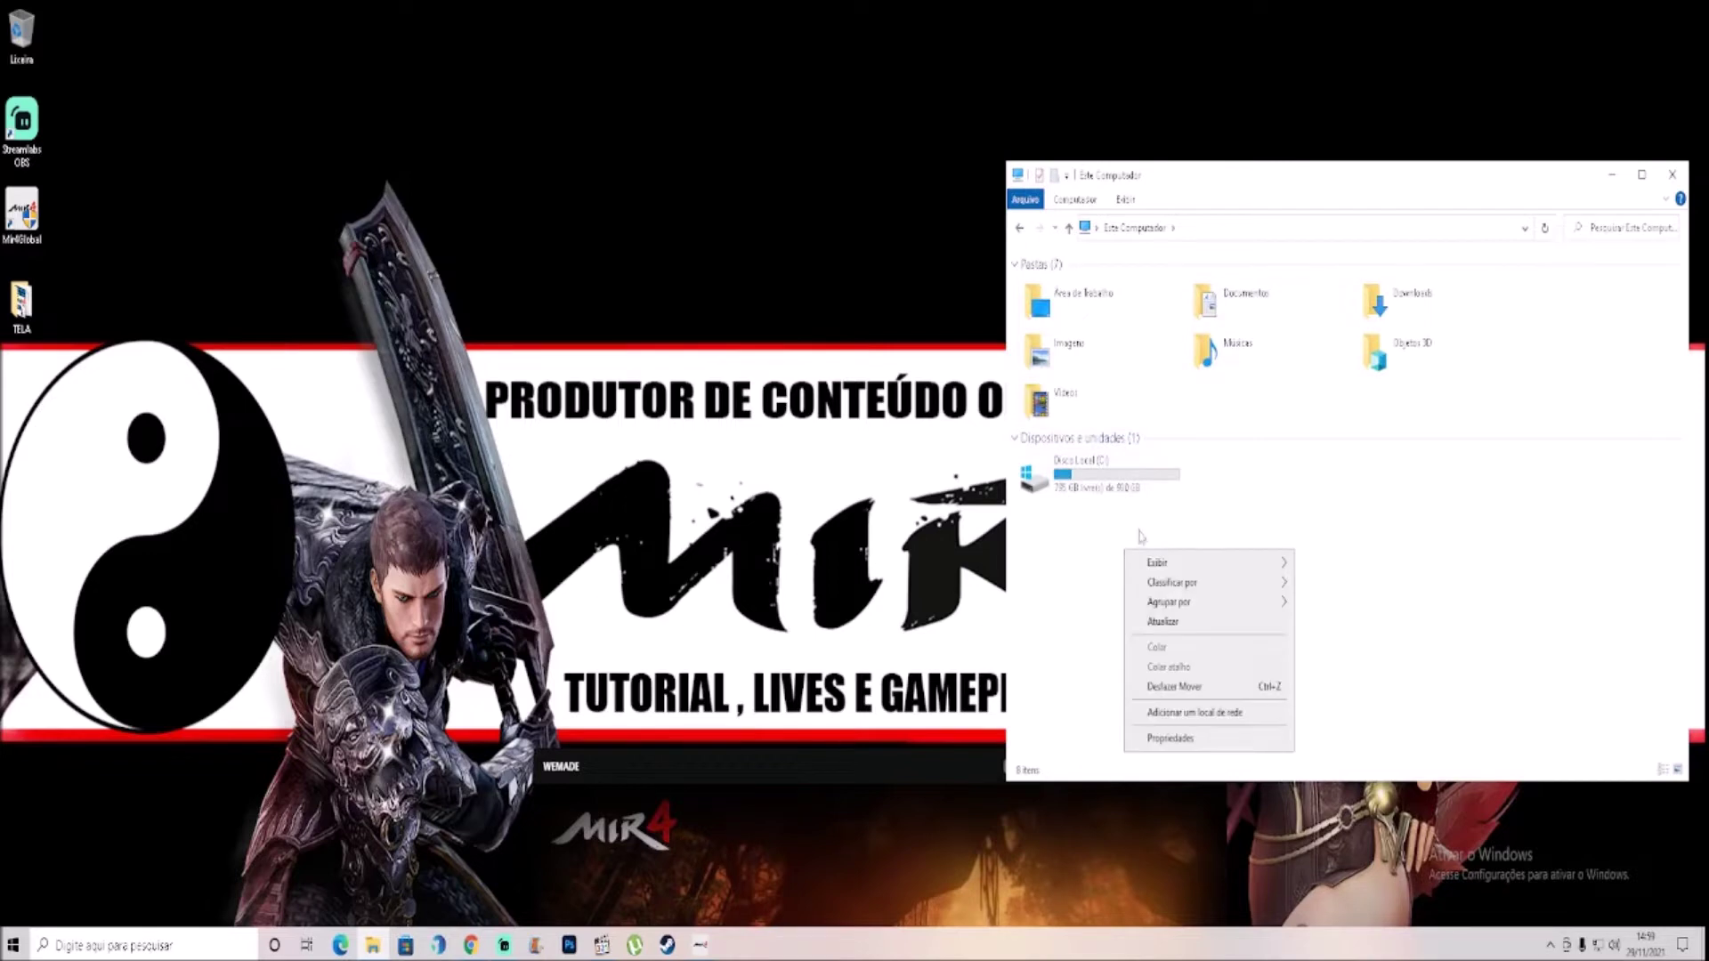
left_click(1192, 741)
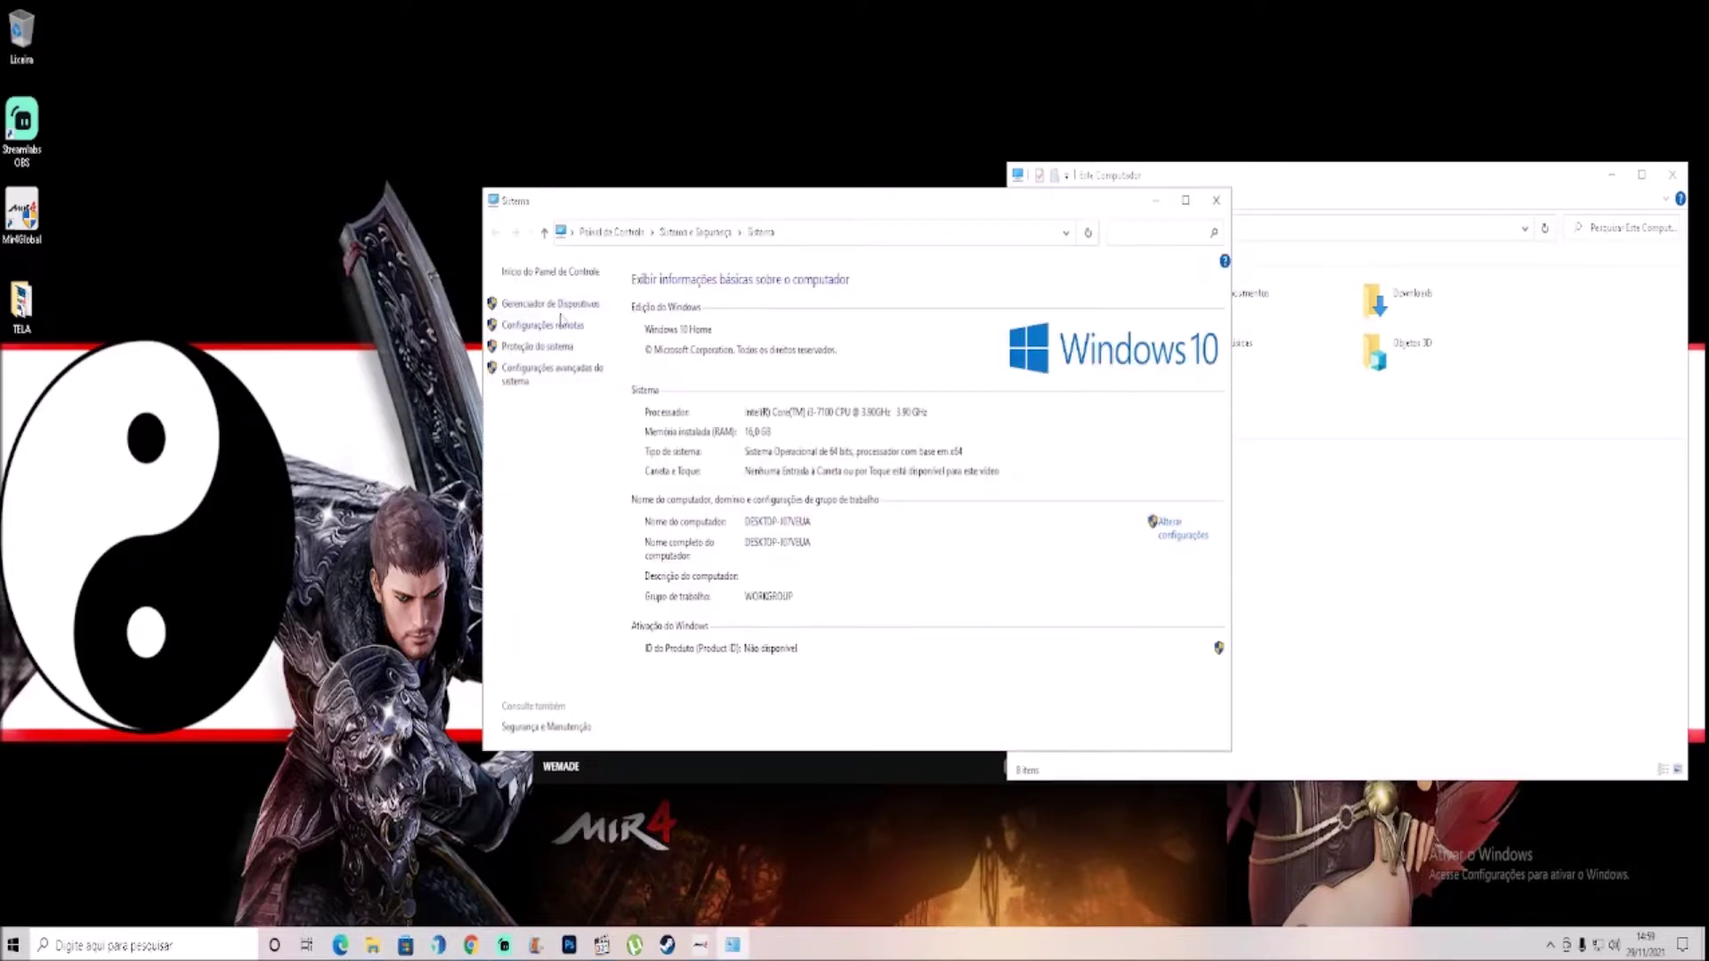
Step: Open Device Manager and bring up the driver update options for the Radeon video adapter, then cancel them
left_click(560, 307)
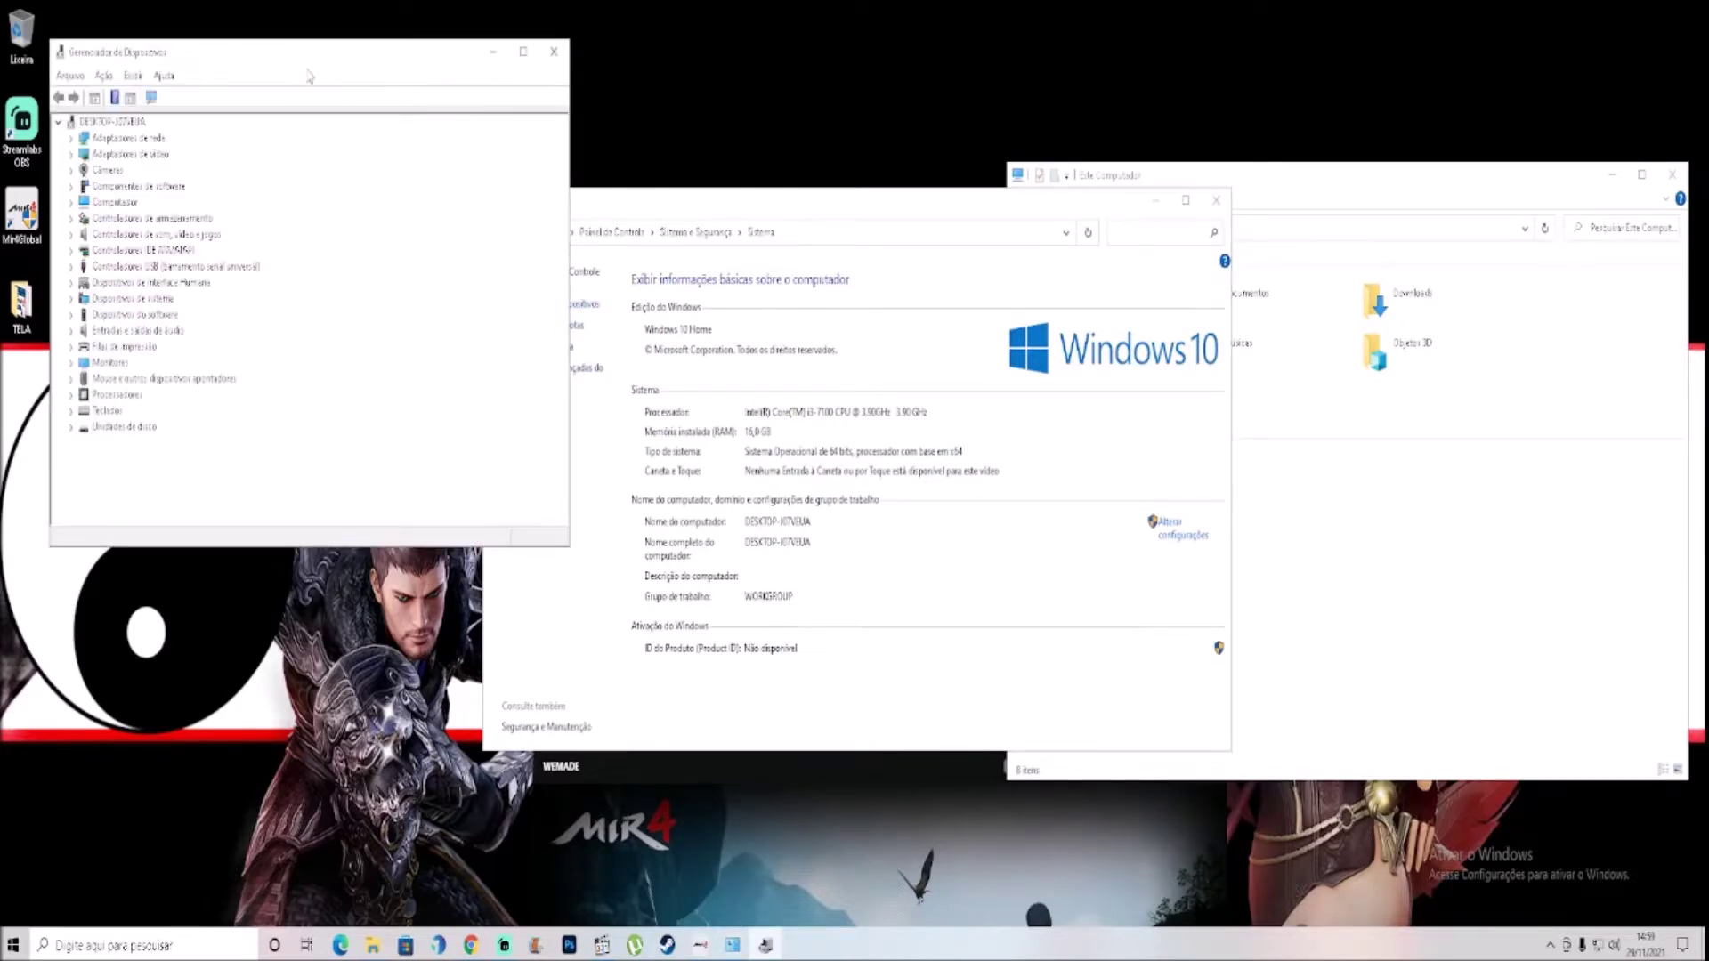
left_click_drag(275, 69, 693, 151)
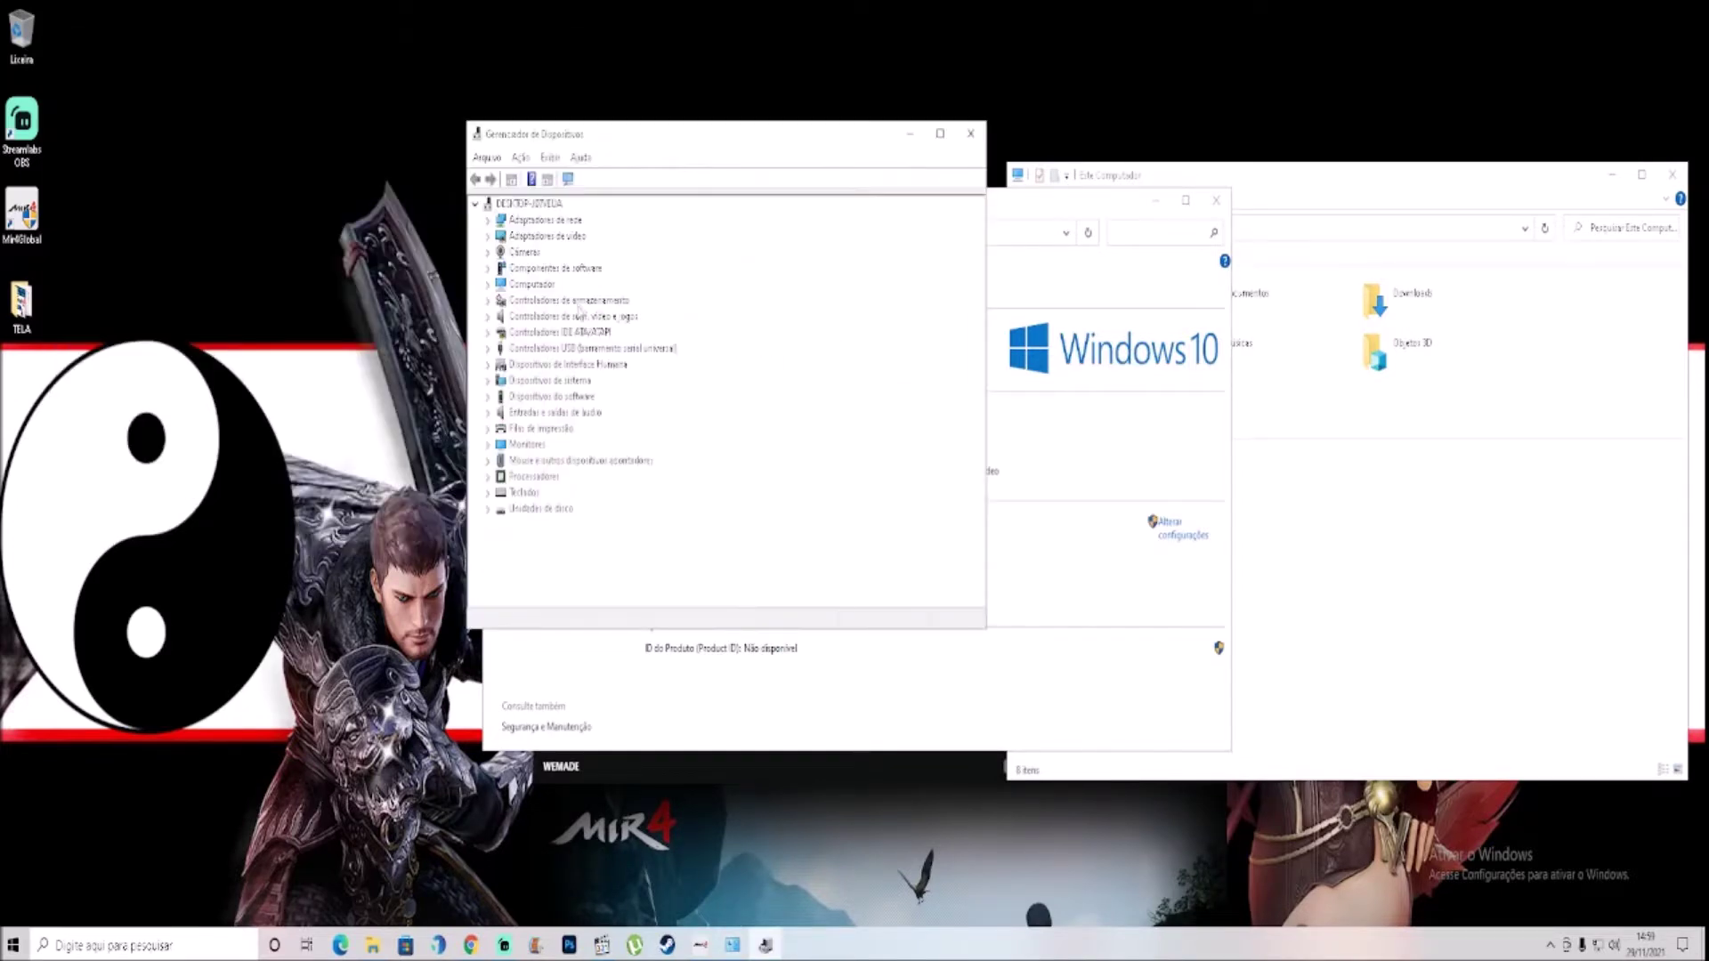
double_click(543, 236)
left_click(545, 253)
right_click(546, 255)
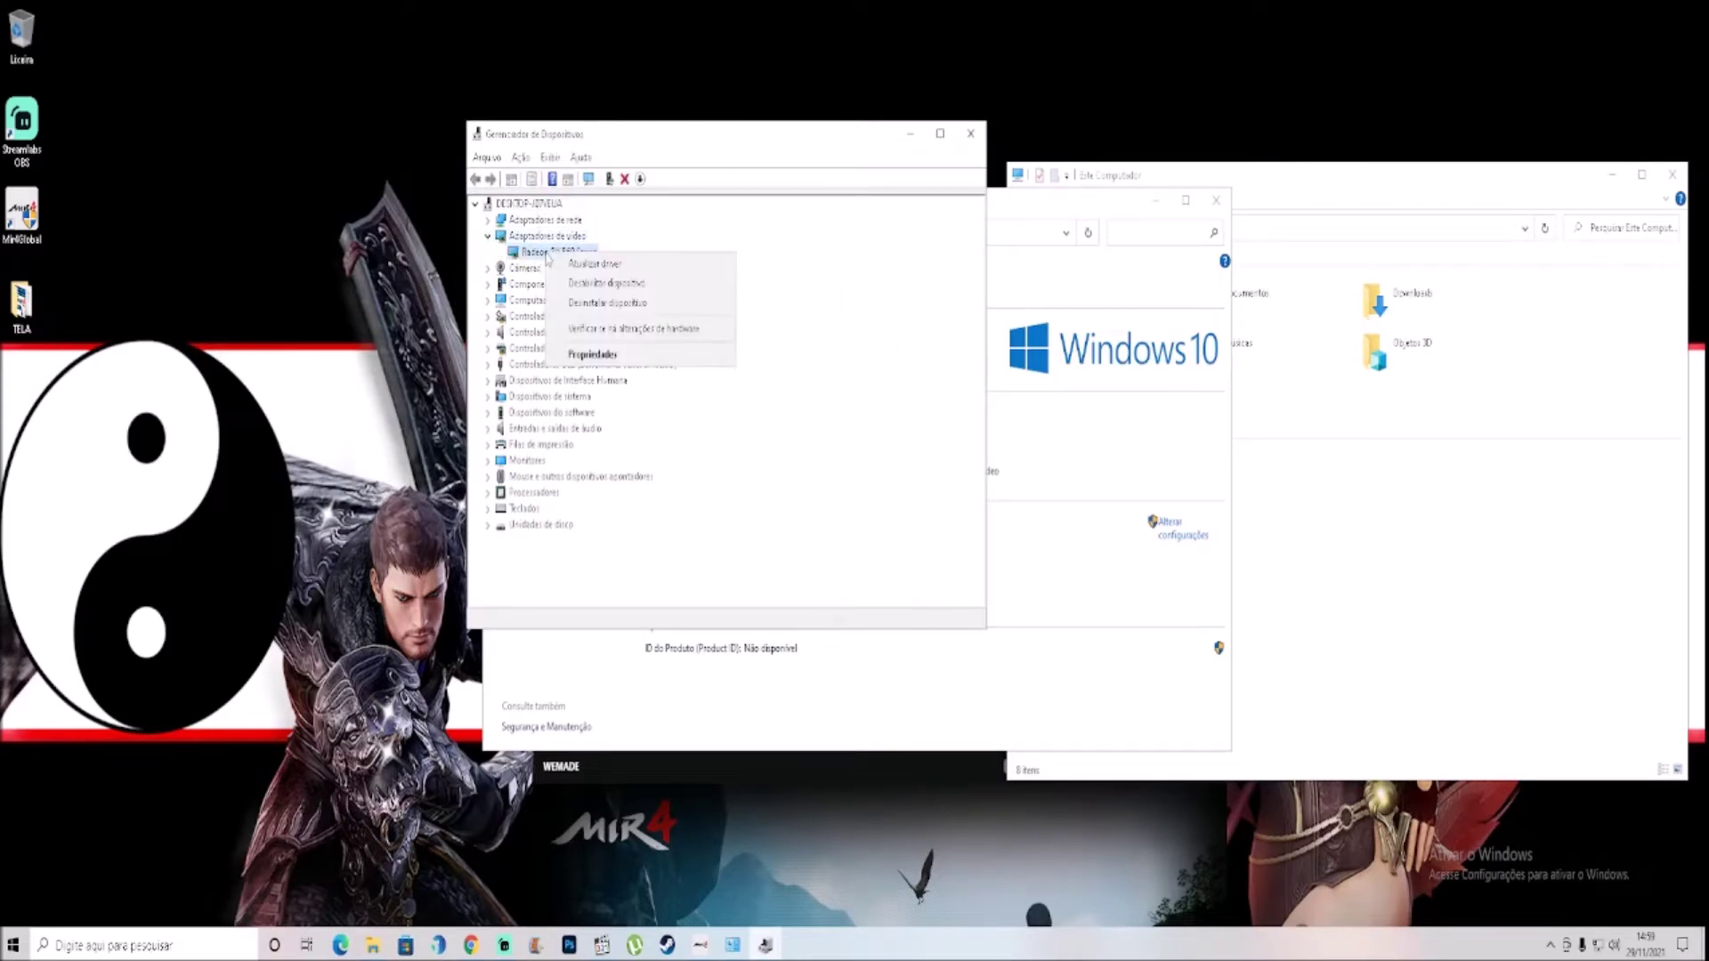
left_click(664, 265)
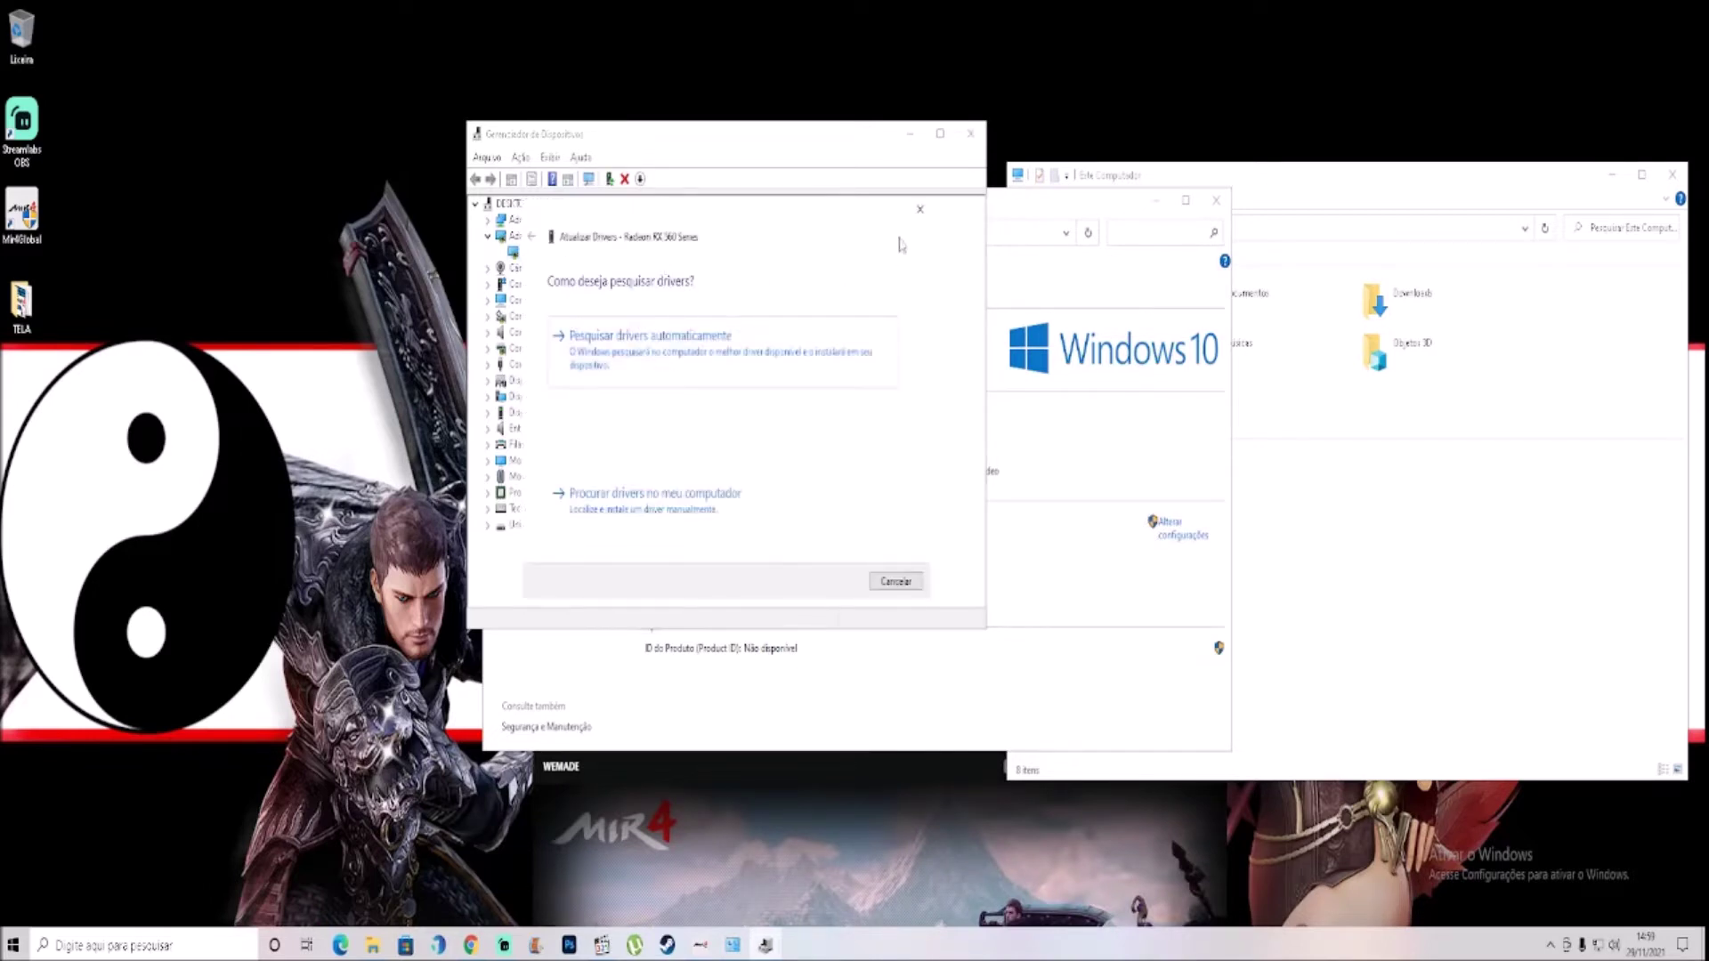
left_click(887, 581)
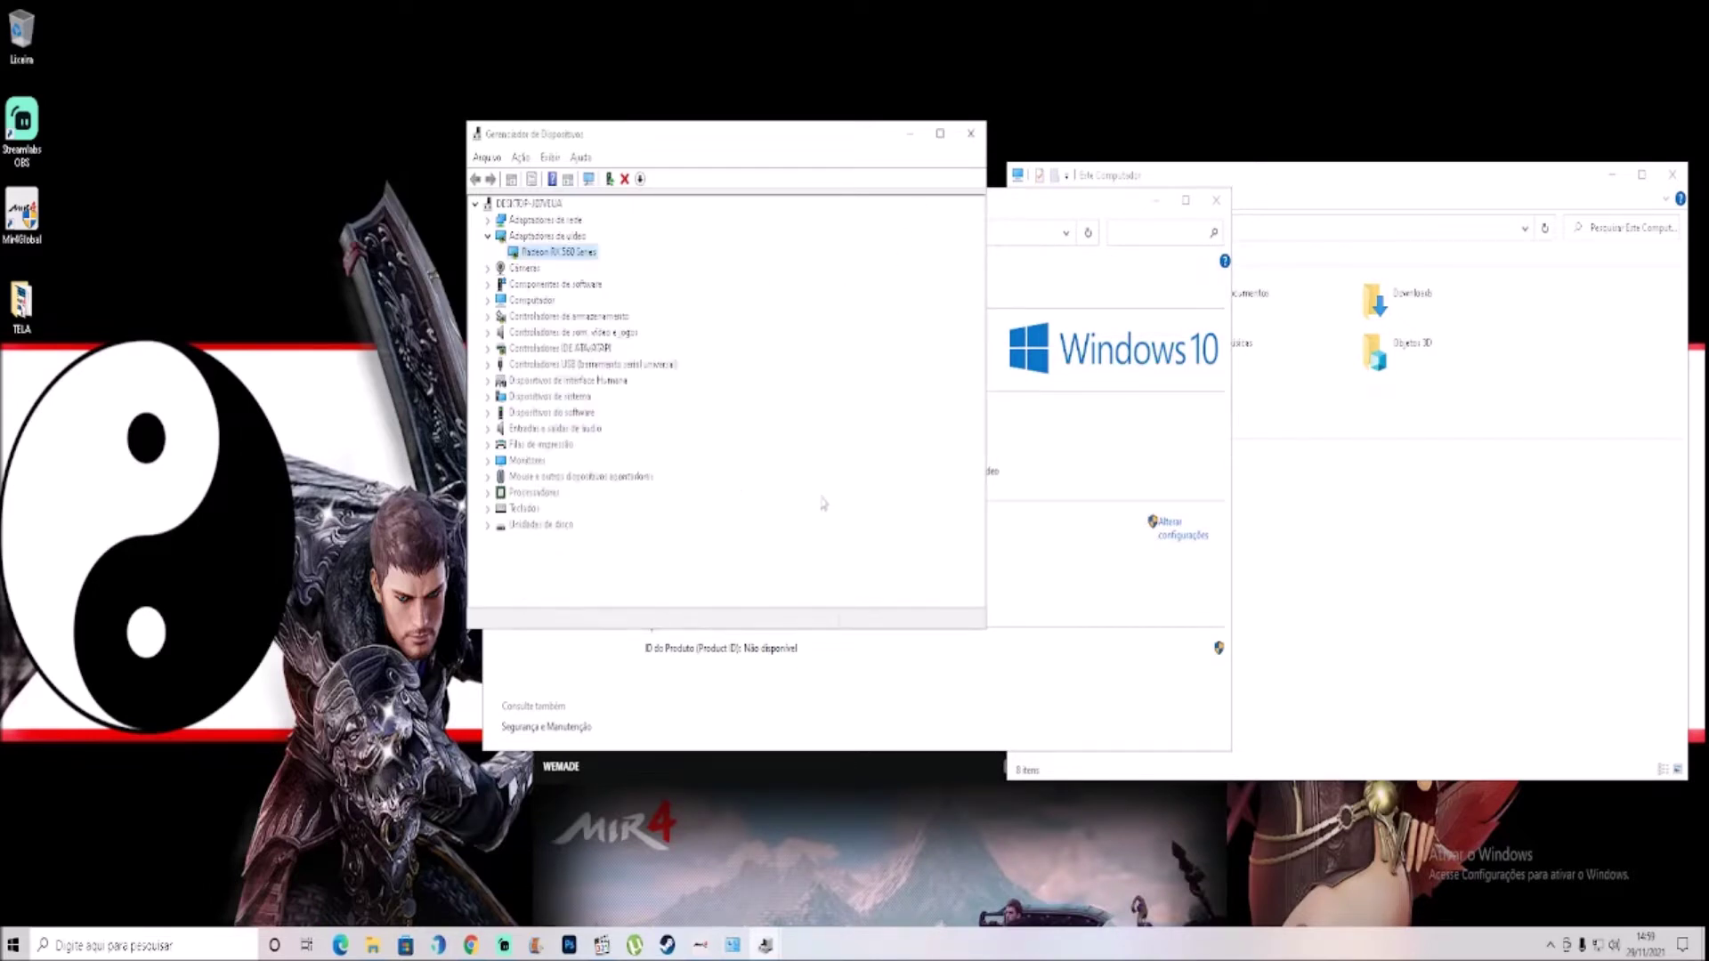
Step: Expand the software components, computer, storage, sound/video/game and IDE ATA/ATAPI controller categories to inspect their devices
double_click(559, 285)
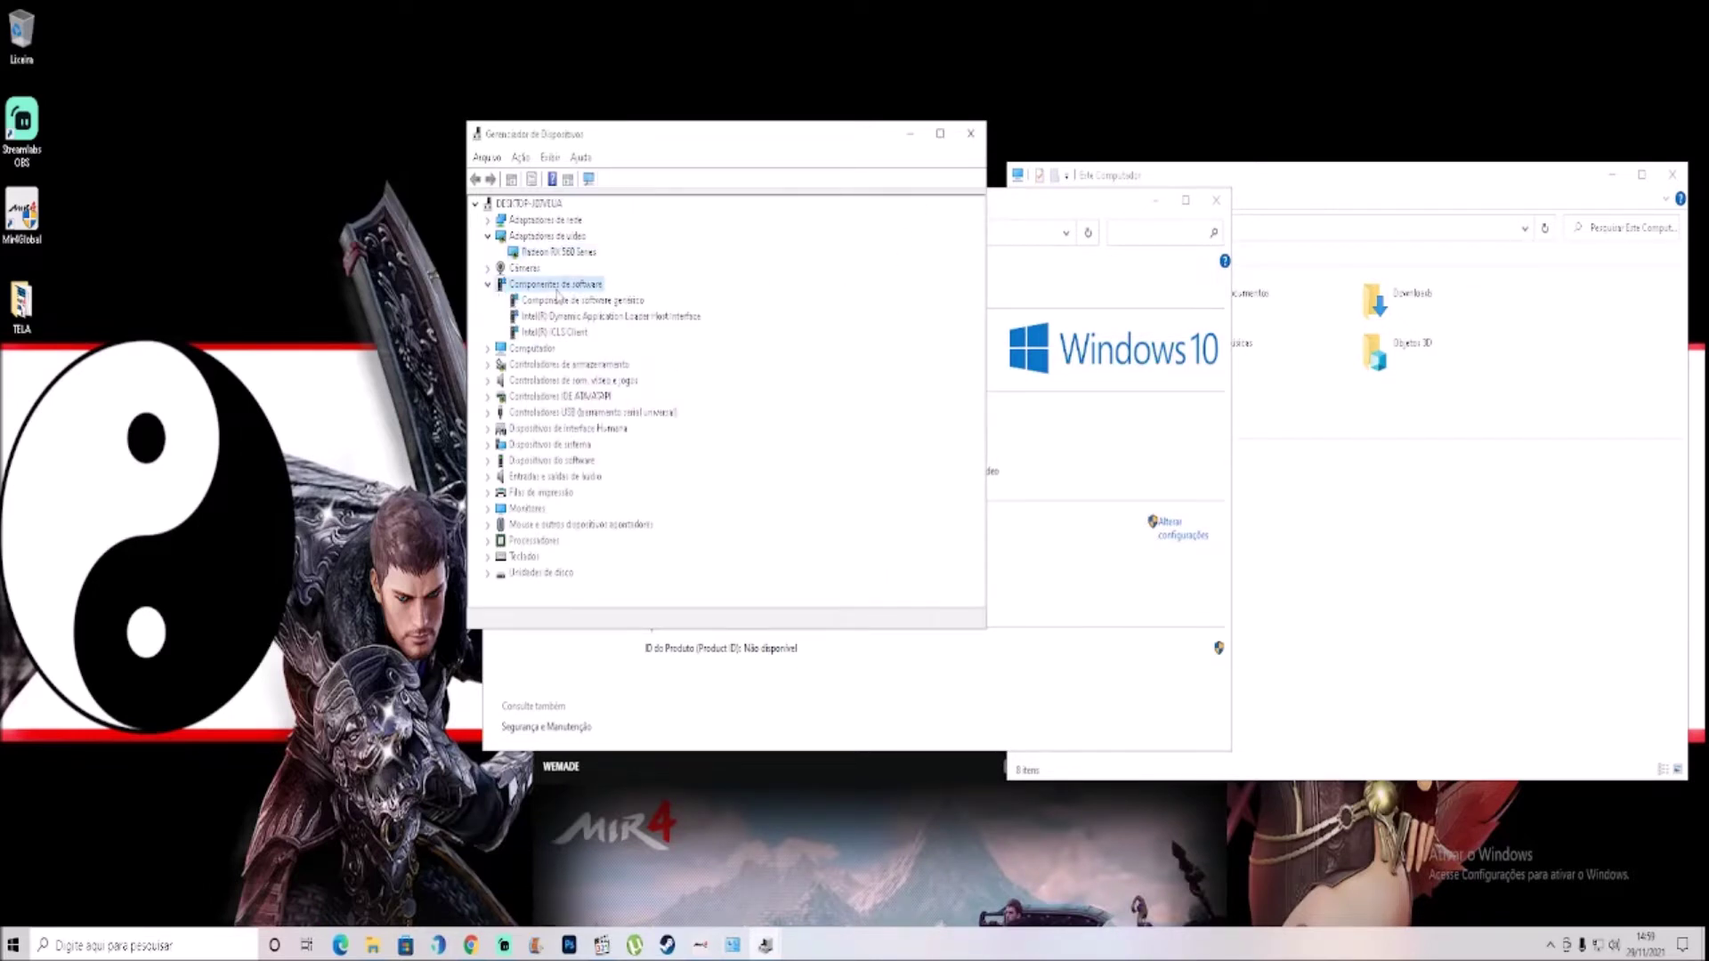
double_click(547, 351)
double_click(558, 381)
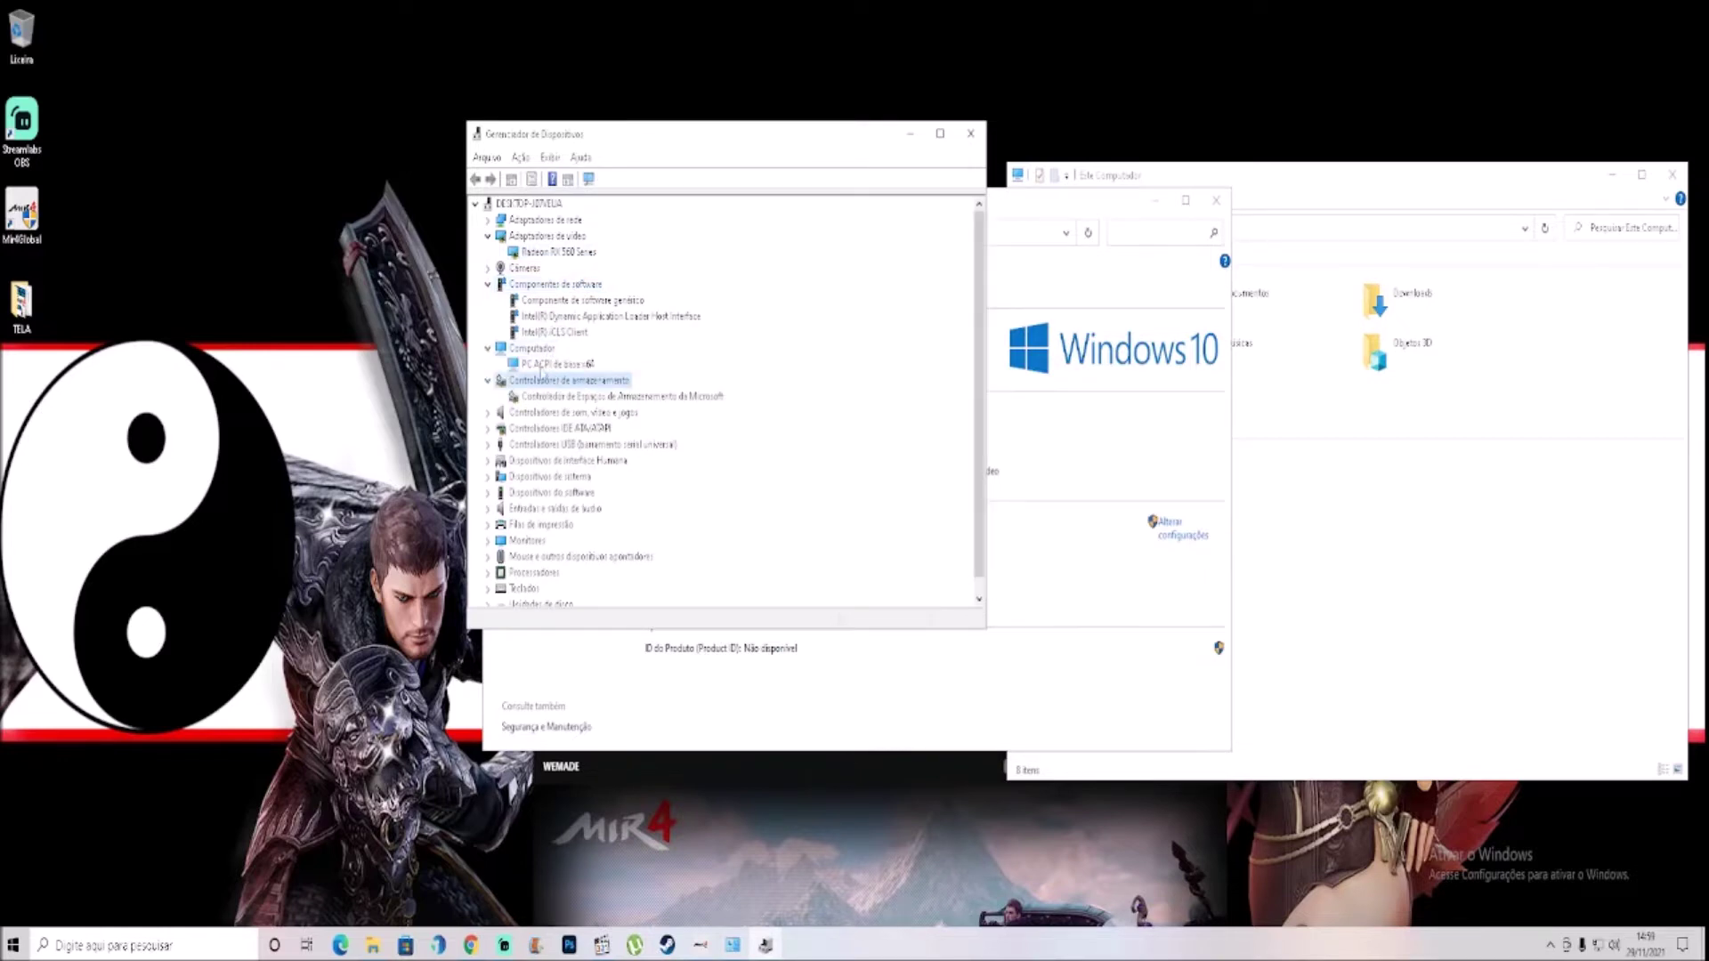
left_click(577, 414)
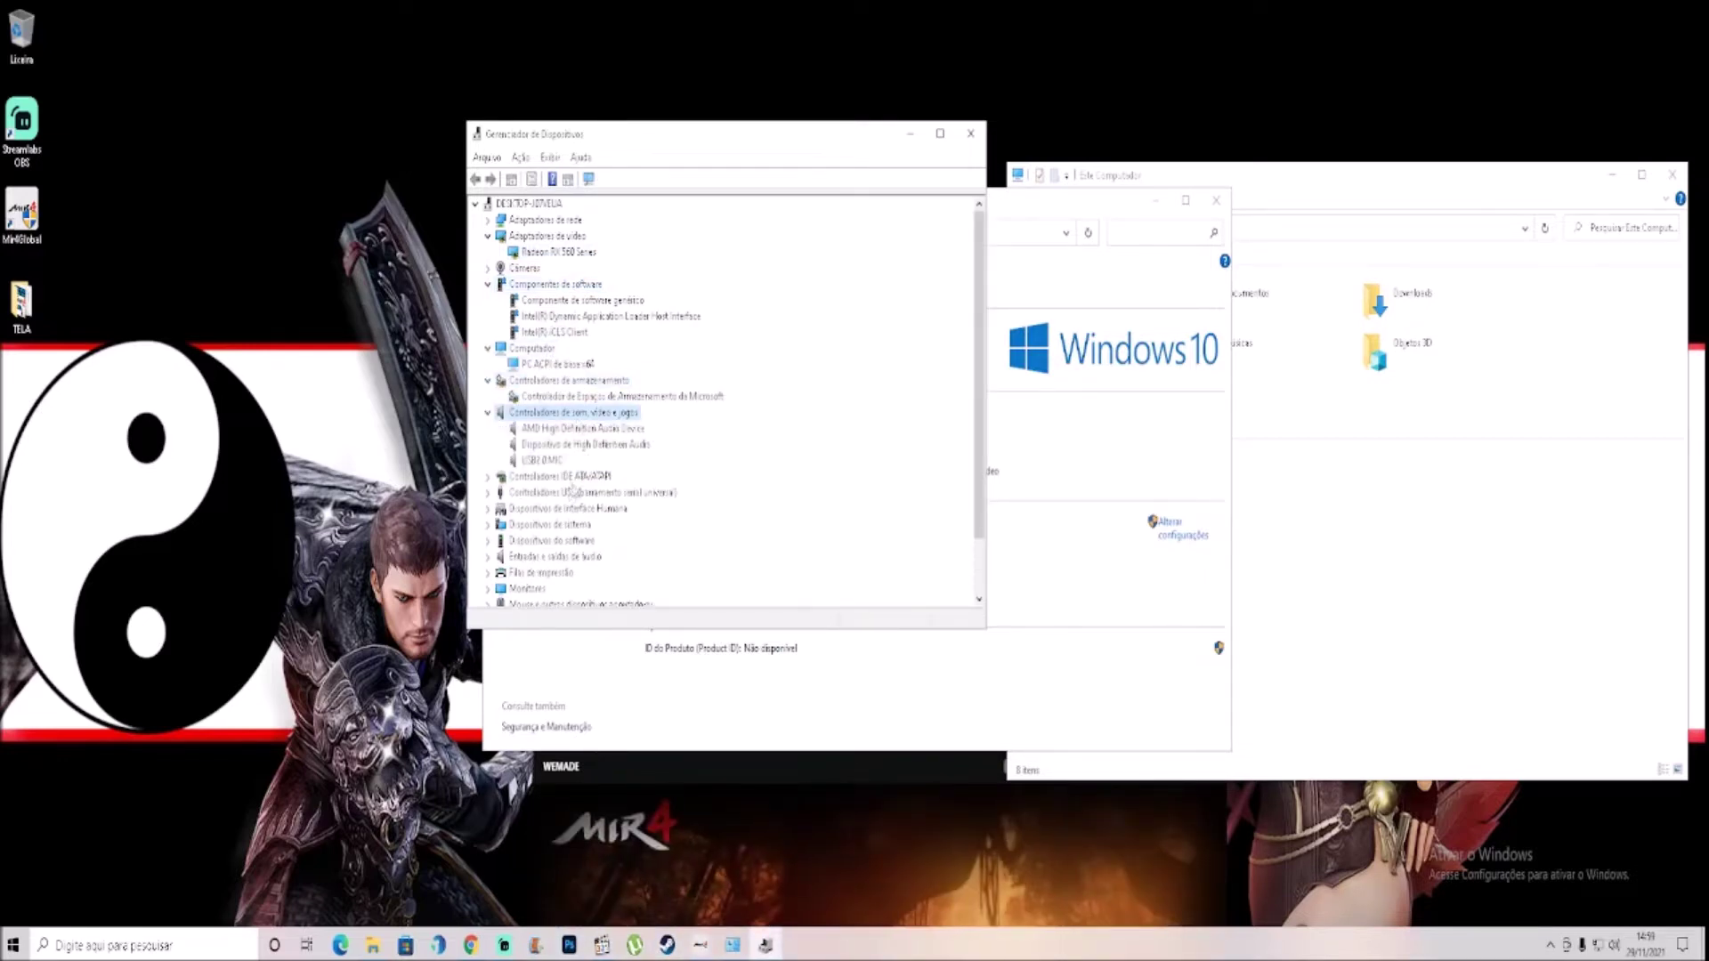
double_click(558, 479)
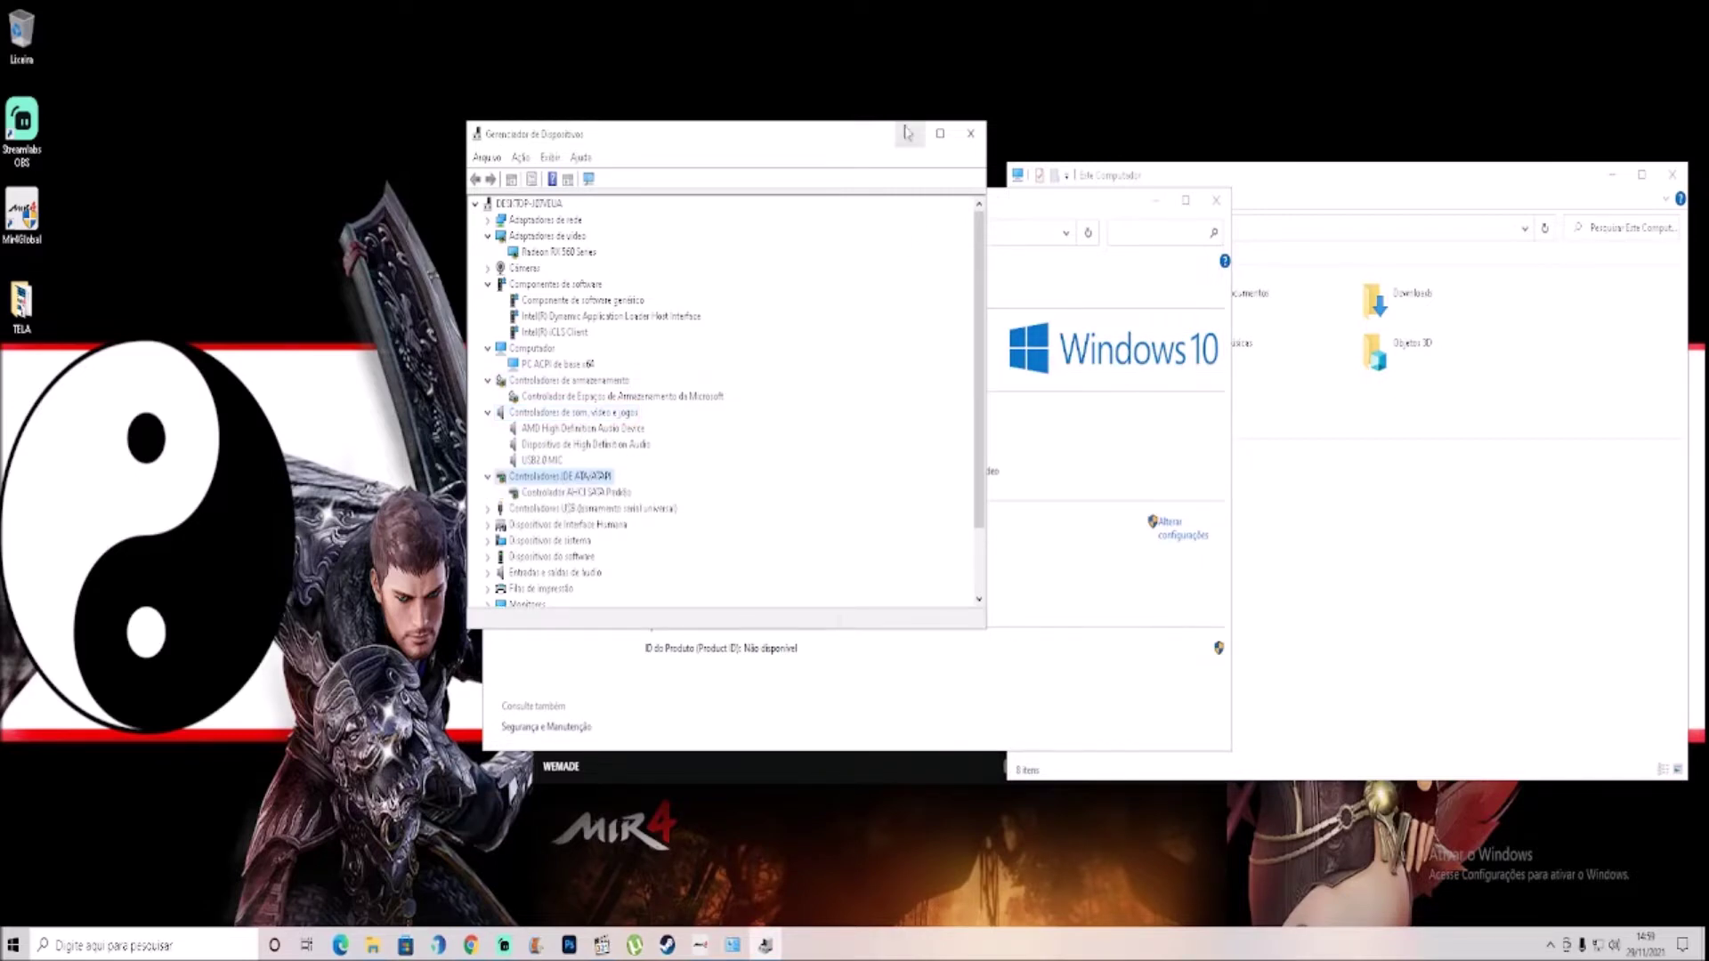
Step: Close Device Manager and the Sistema window, and minimize File Explorer
left_click(970, 135)
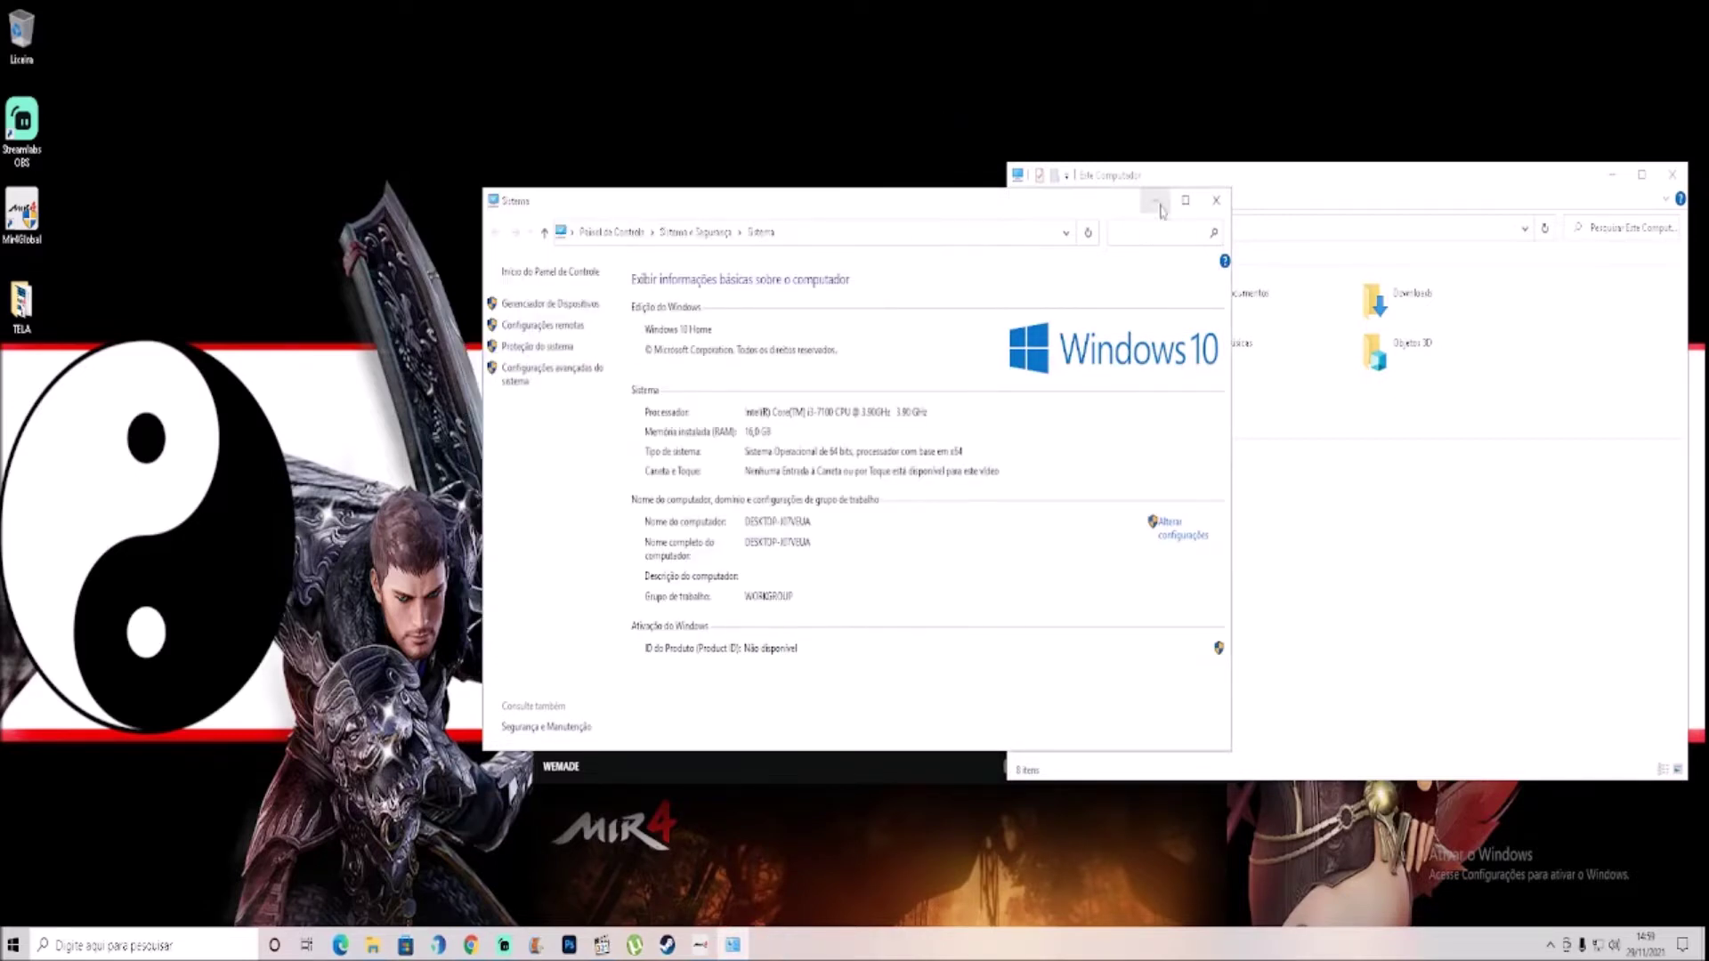
left_click(1214, 201)
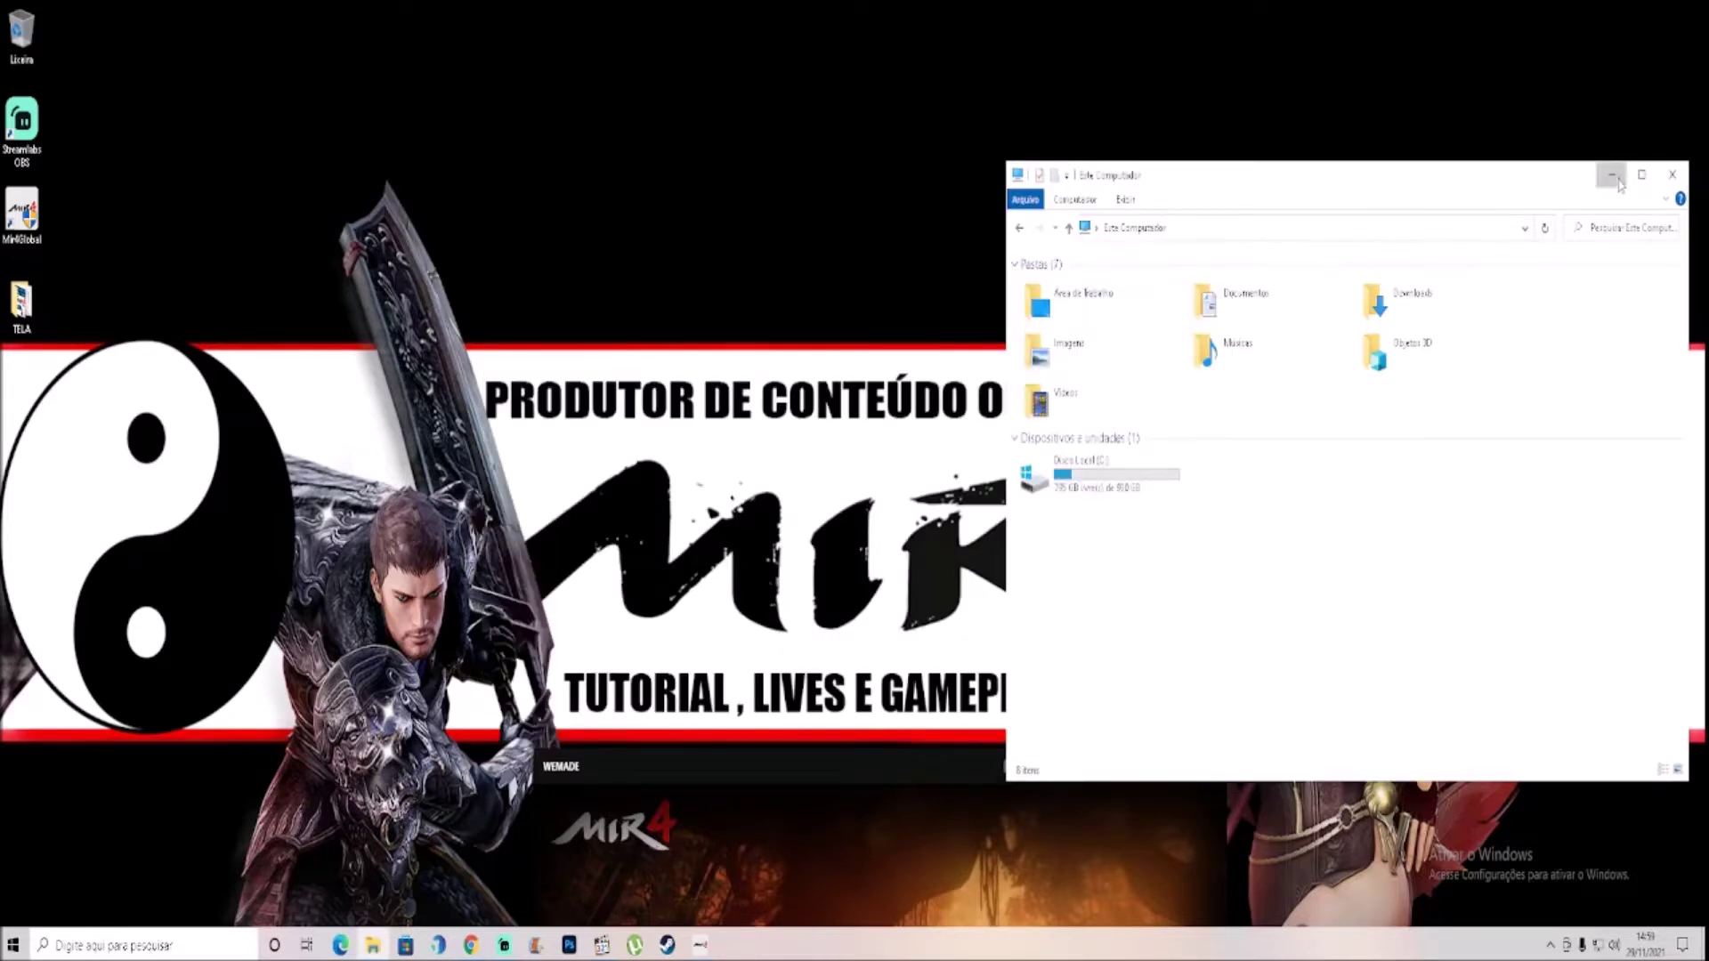
left_click(1613, 177)
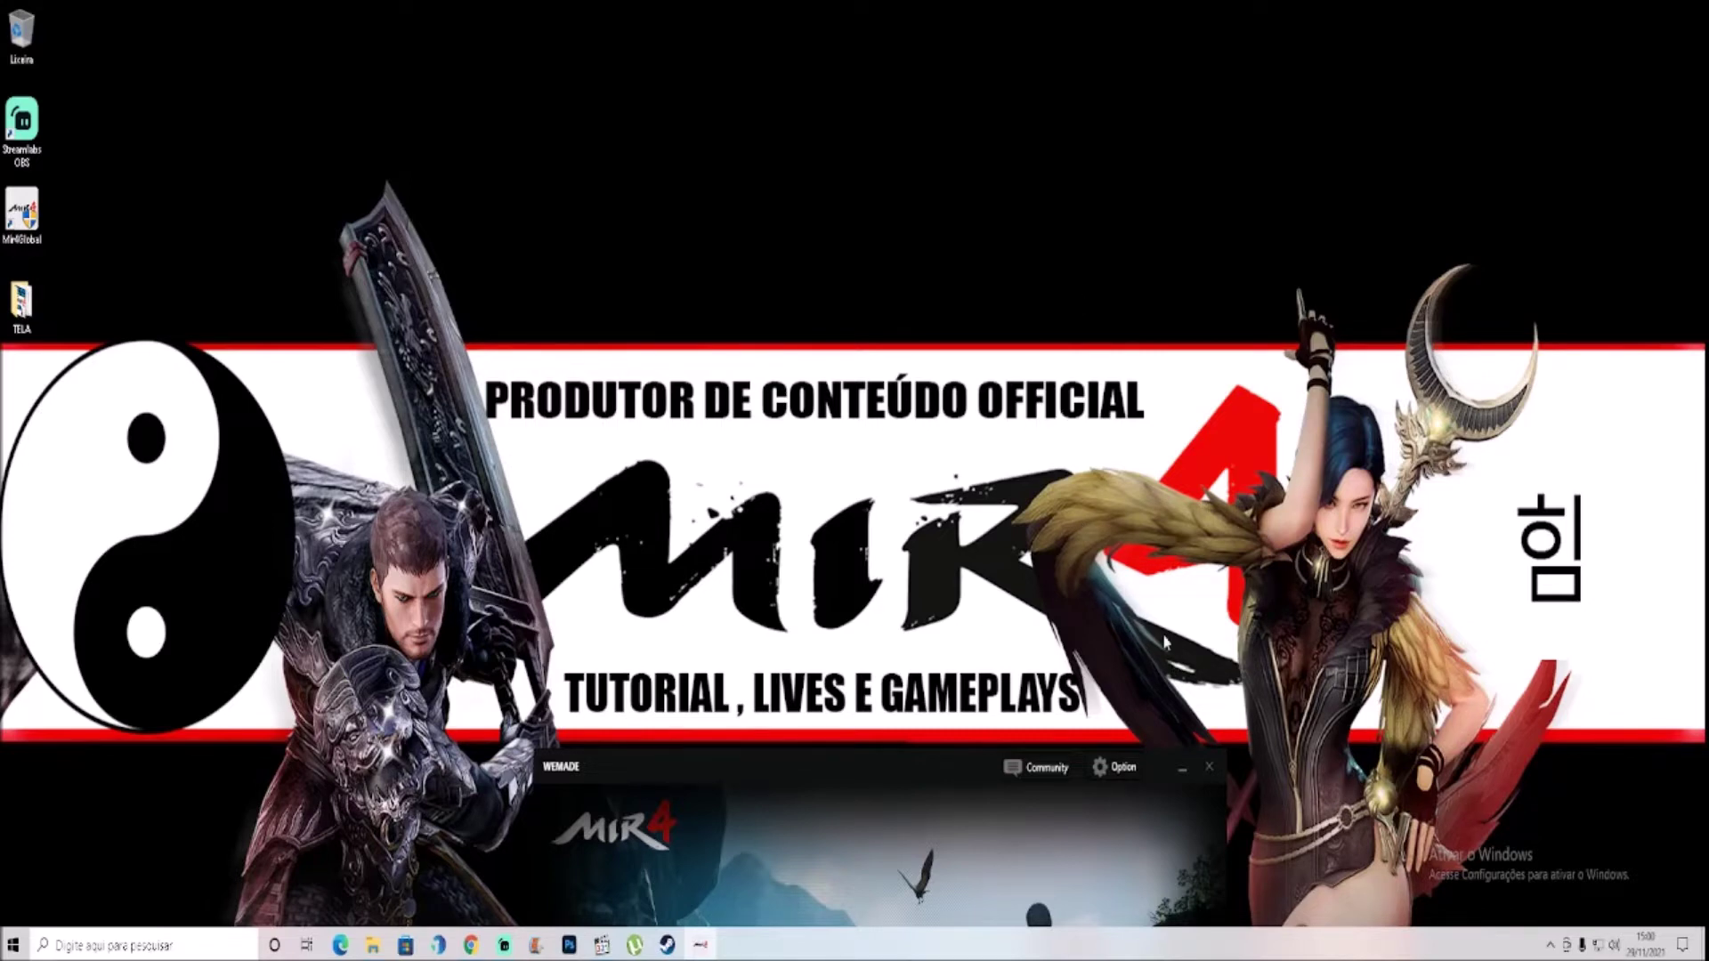
Step: Open Task Manager, enlarge its window to show all process columns and more rows, and reposition it on the desktop
right_click(1044, 953)
left_click(1129, 873)
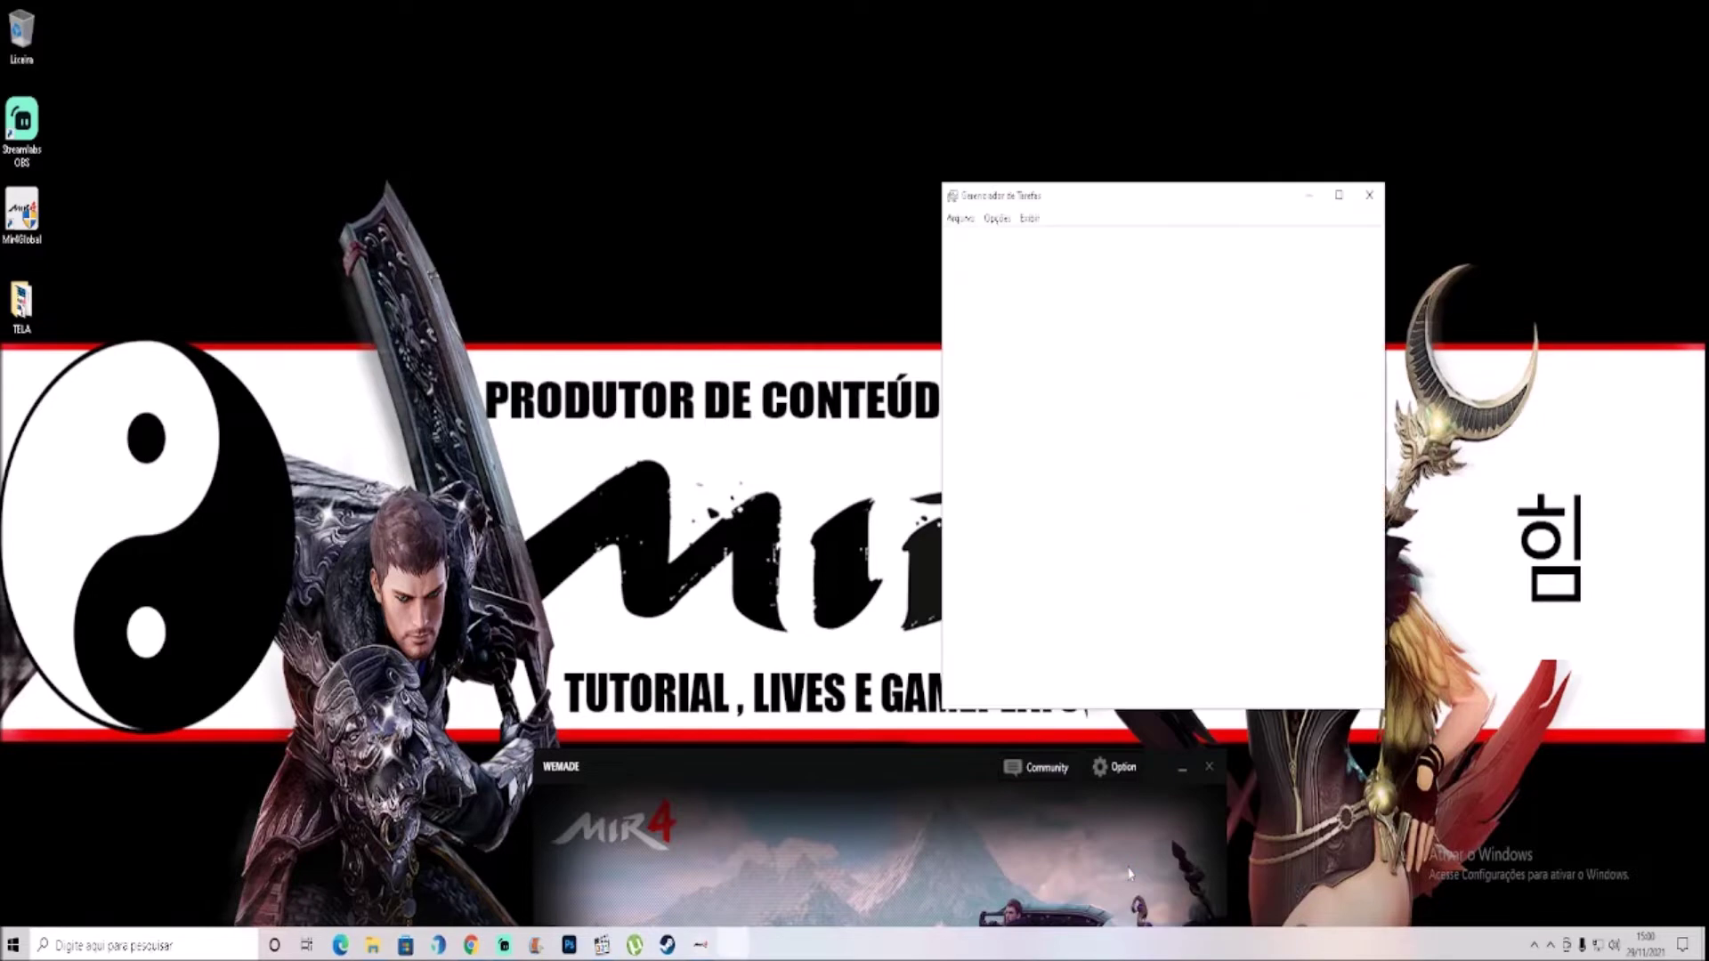
left_click_drag(1161, 212, 791, 187)
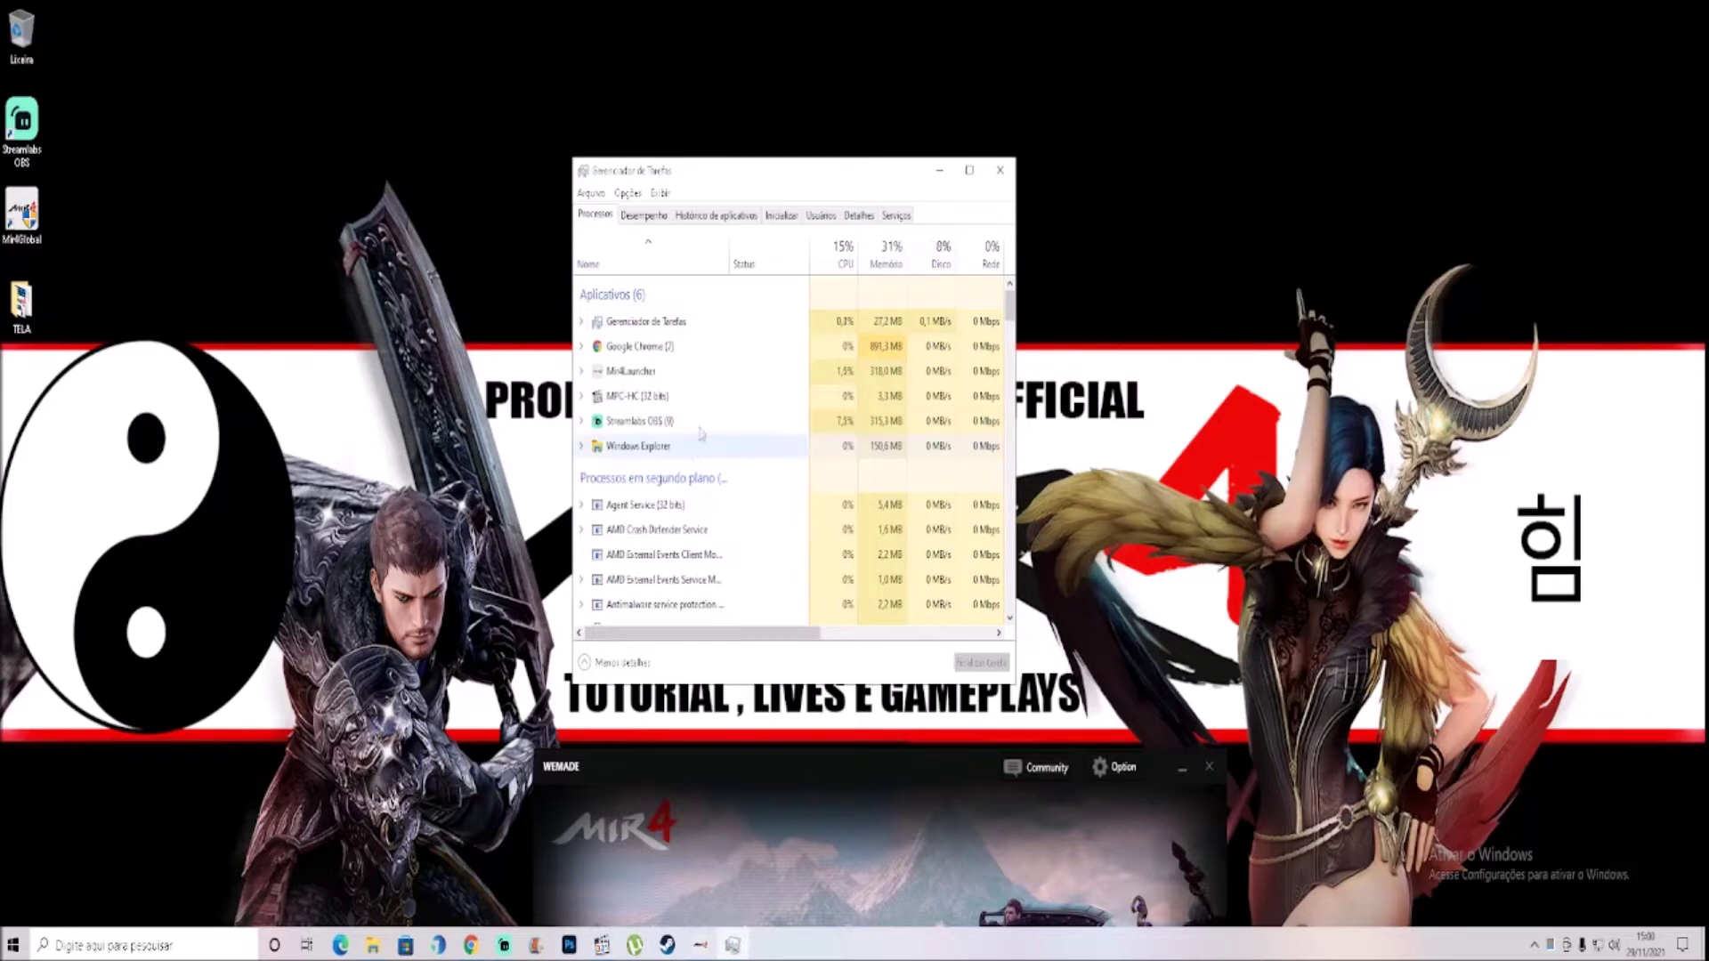
left_click_drag(1016, 507, 1232, 512)
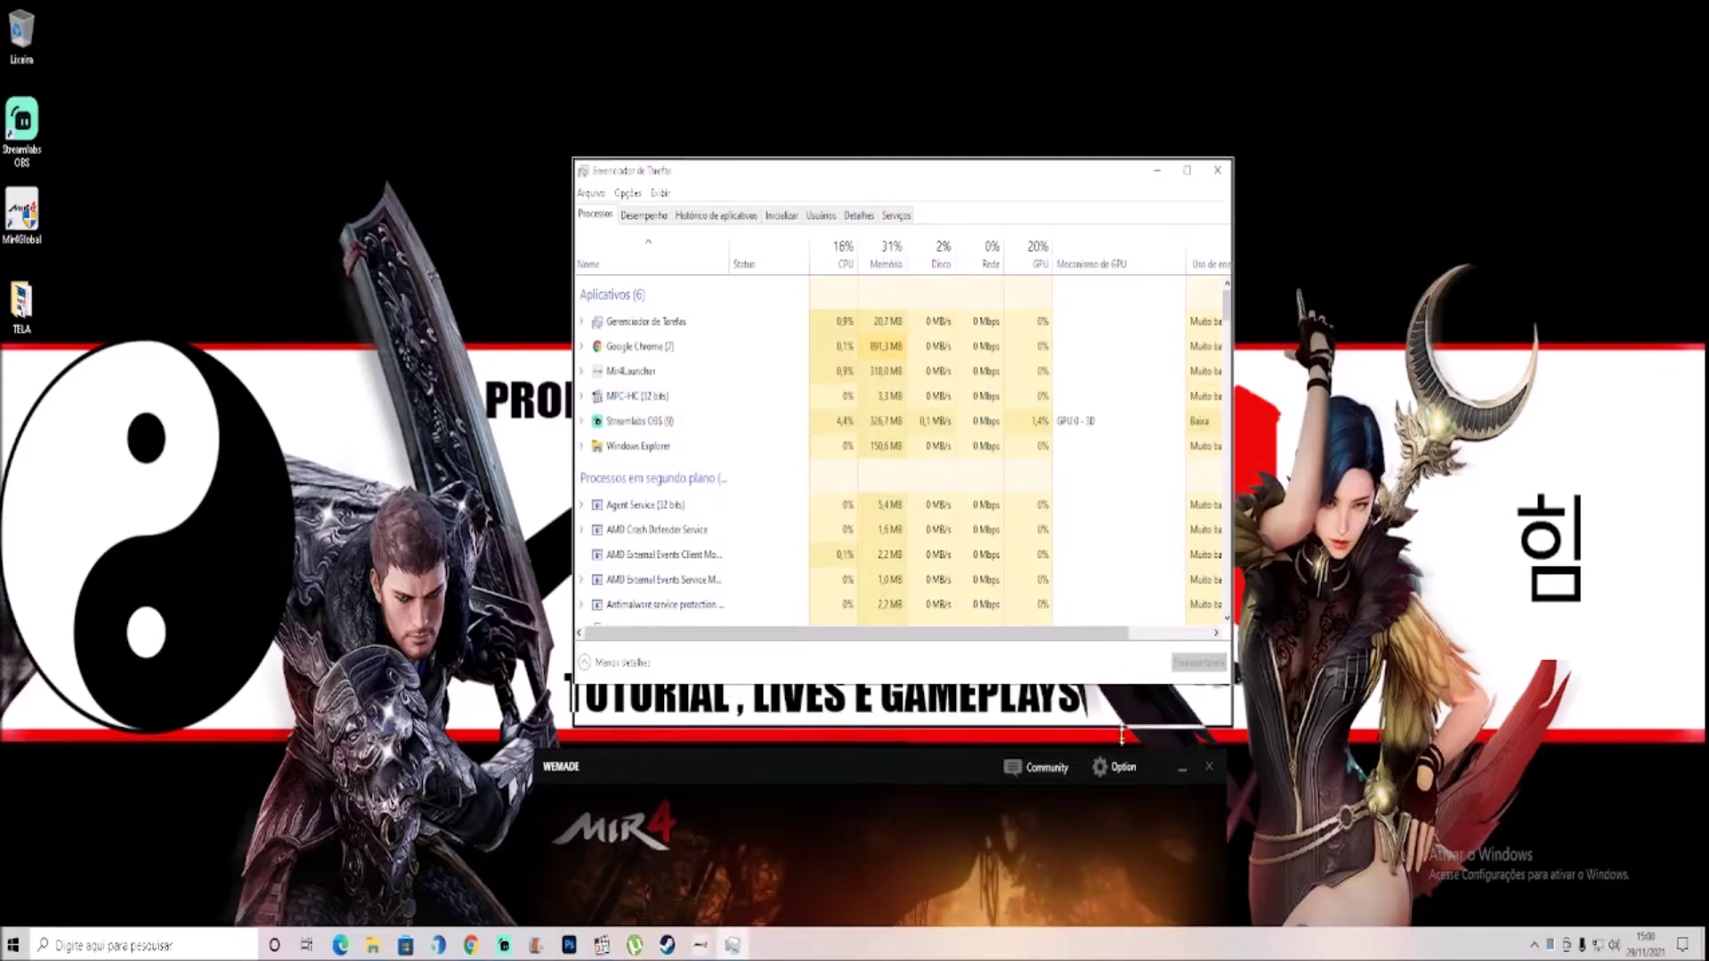
left_click_drag(1126, 685, 1125, 749)
left_click_drag(1232, 527, 1493, 527)
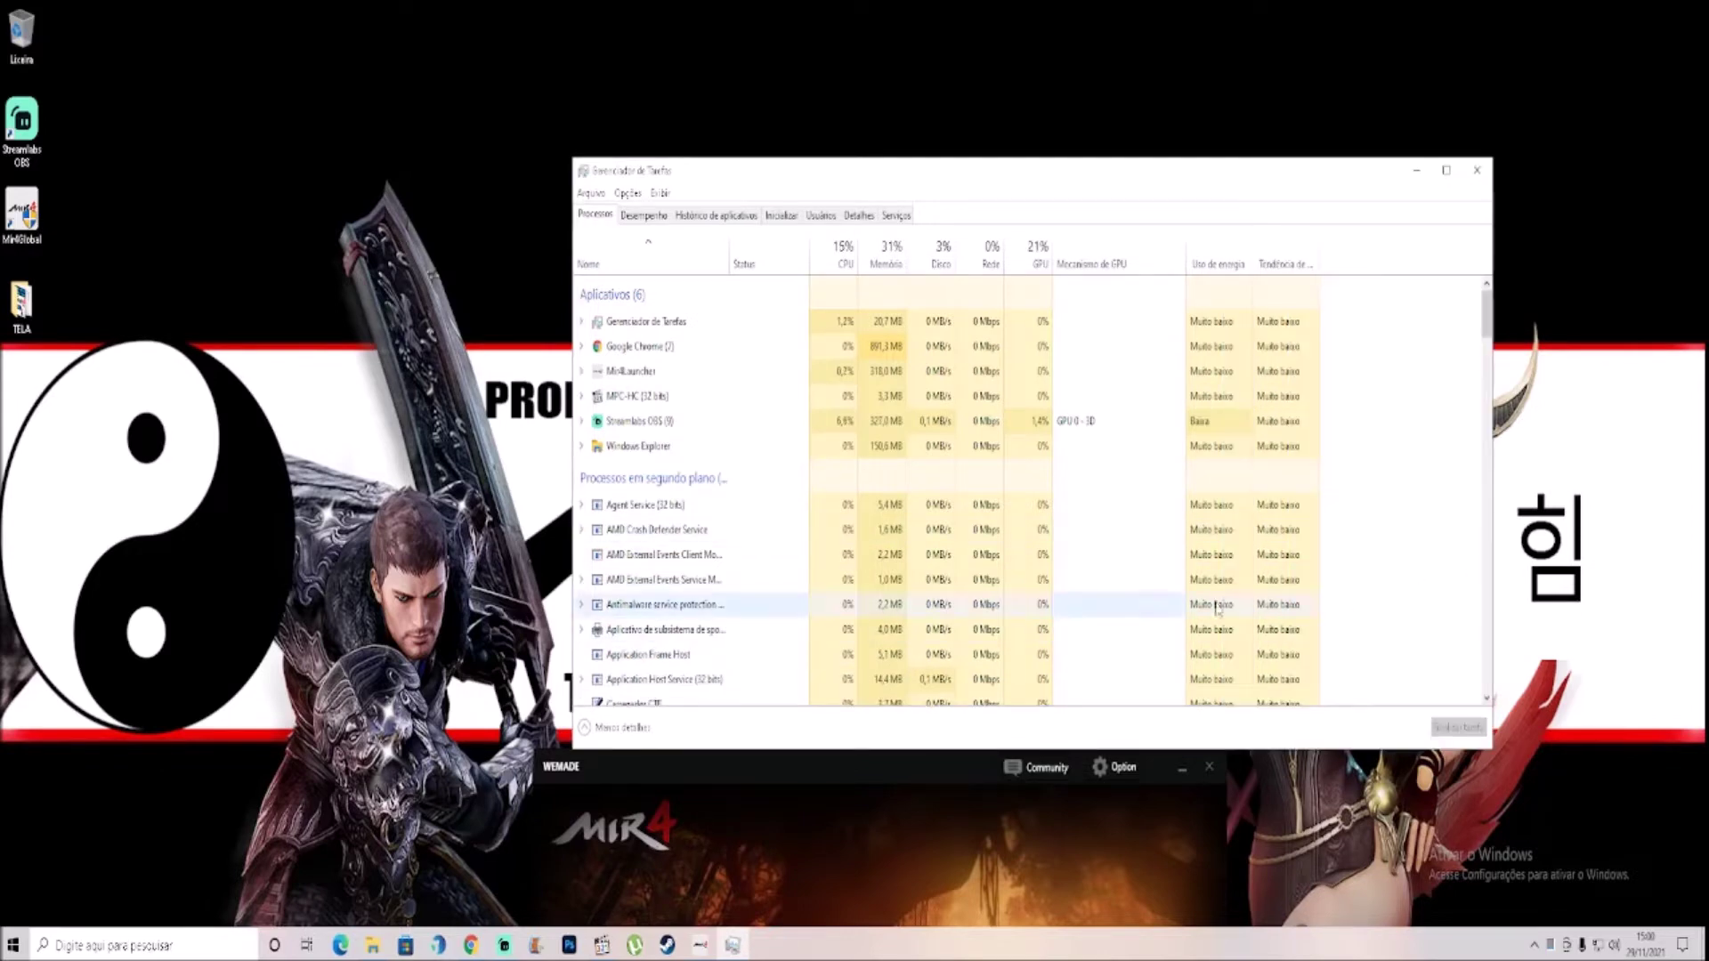
left_click_drag(1135, 750, 1132, 832)
left_click_drag(1118, 176, 946, 138)
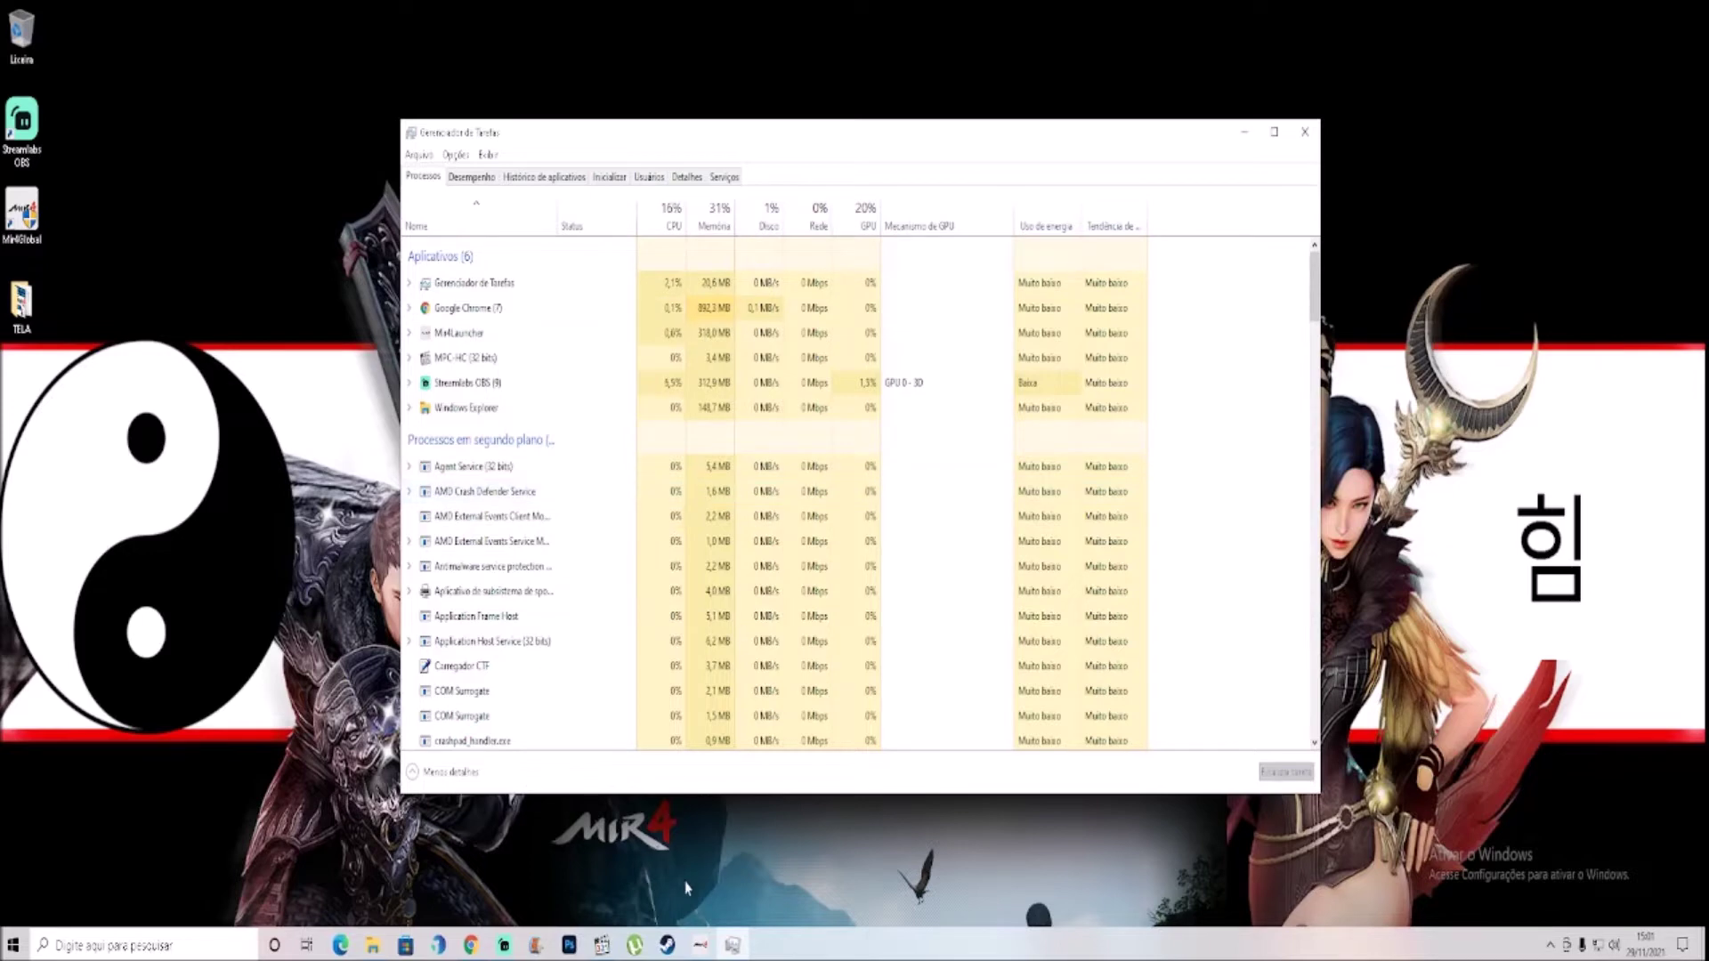
Step: Check the Disco Local (C:) storage in File Explorer and look through the background processes in Task Manager
left_click(373, 944)
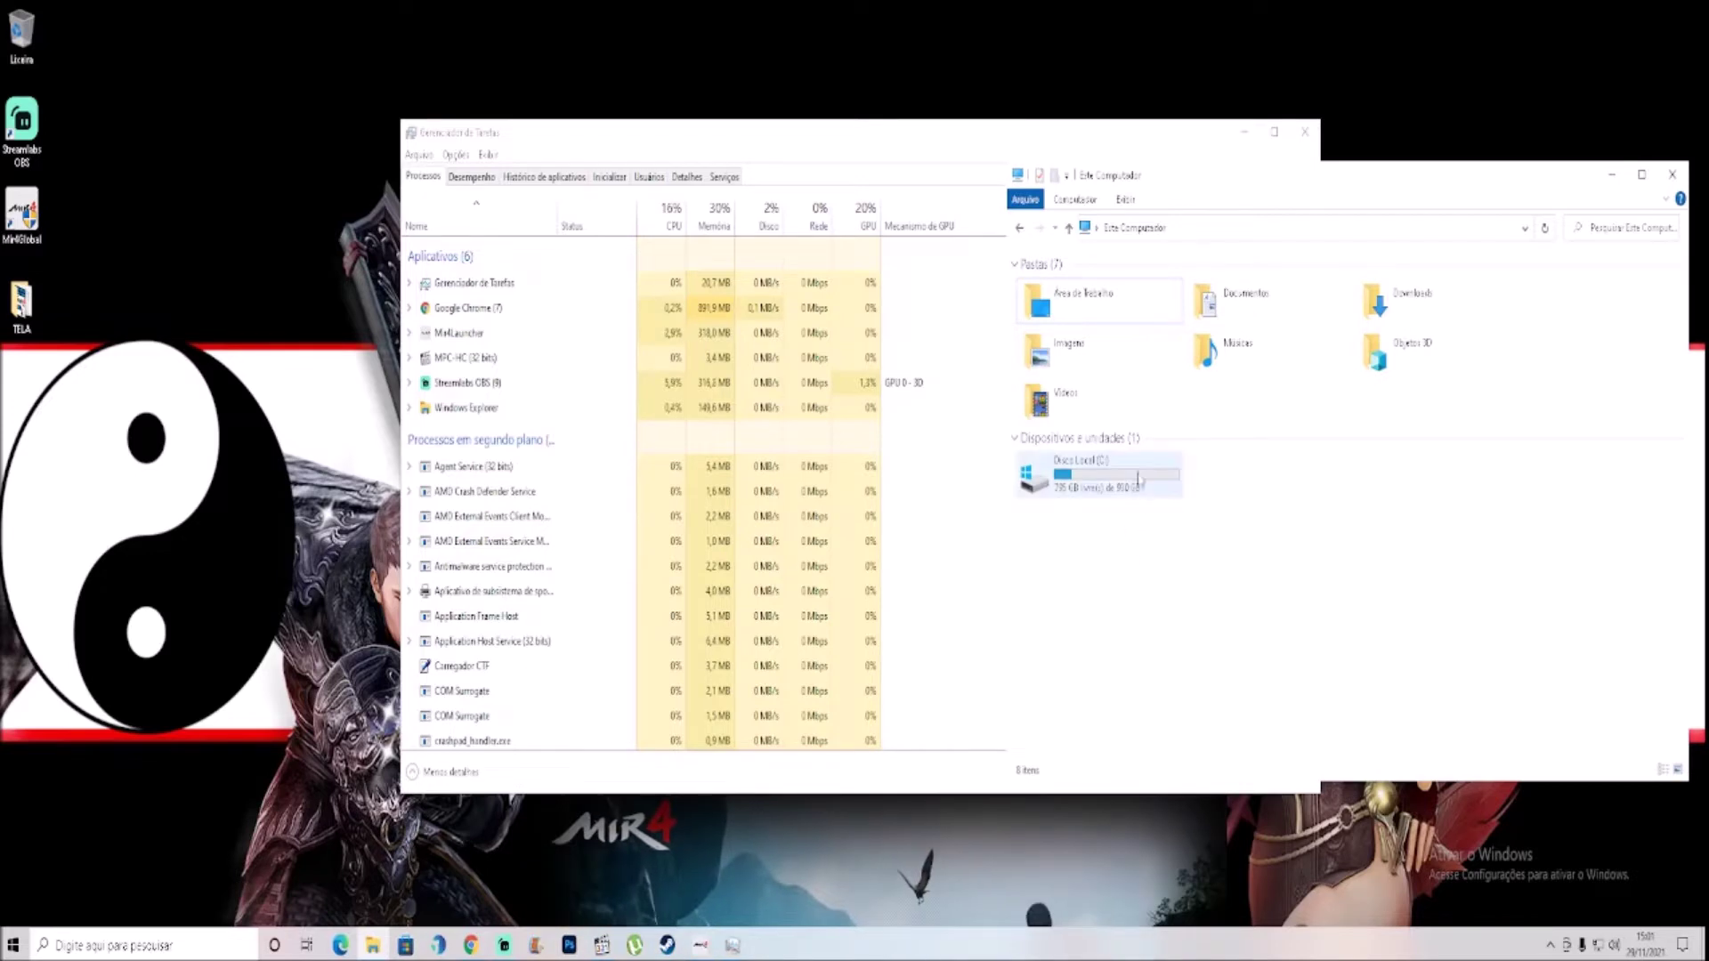
mouse_move(1110, 478)
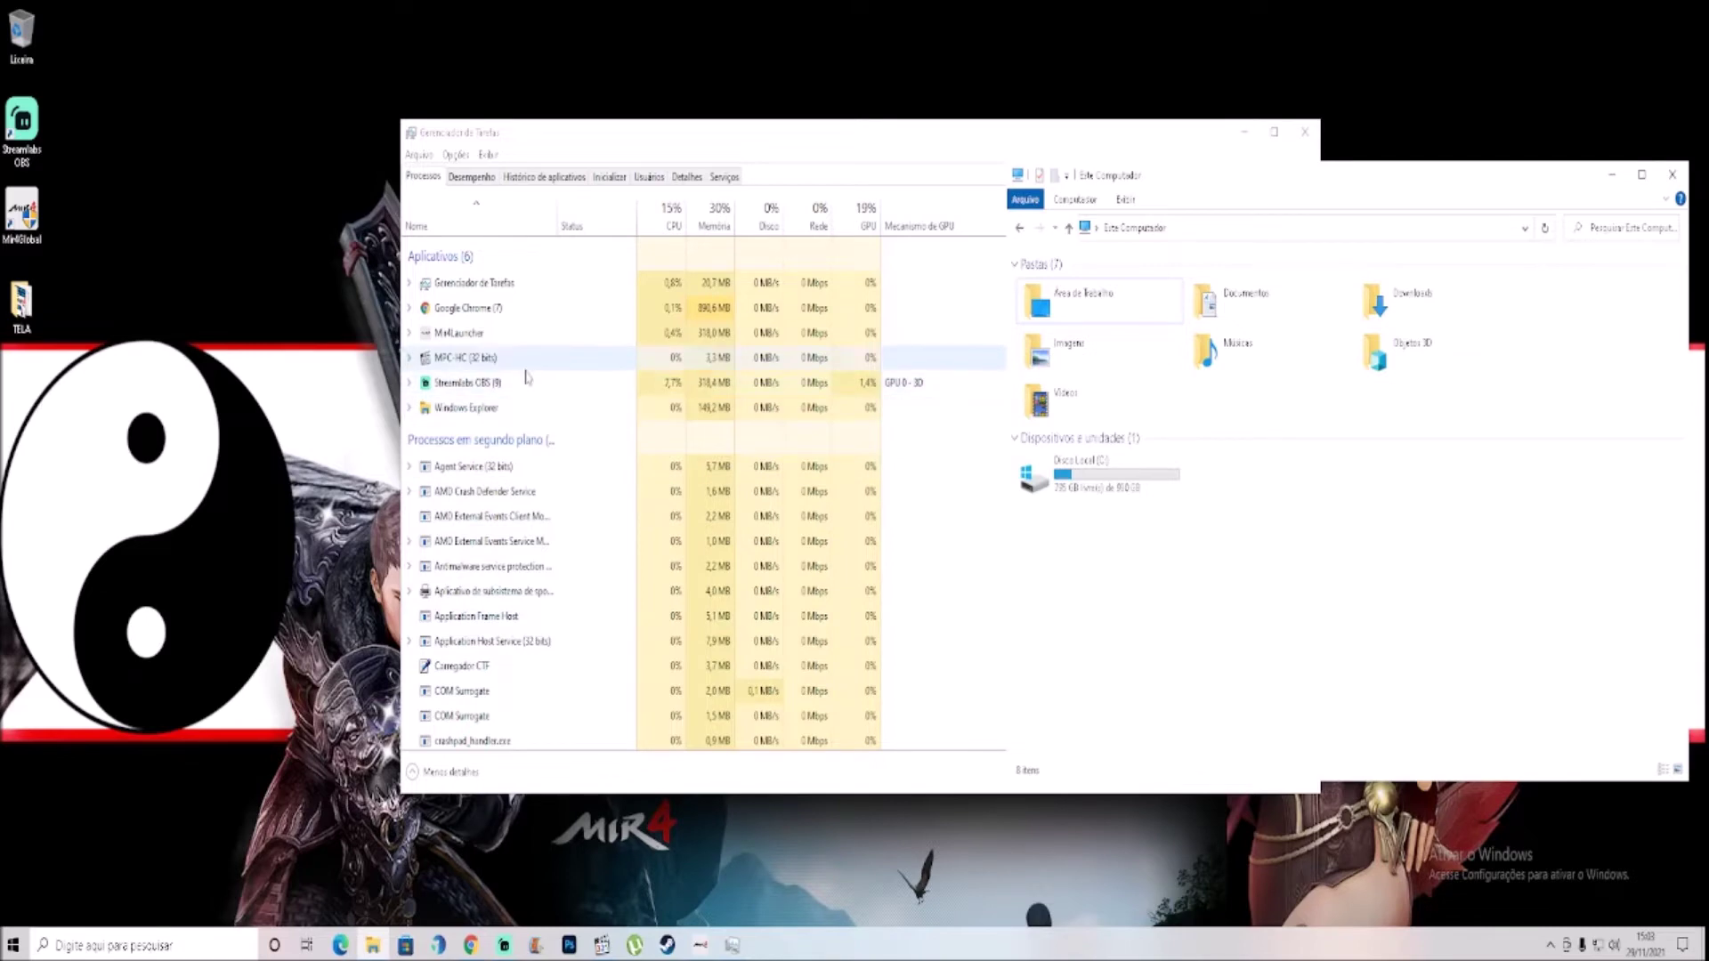
scroll(525, 392, "down", 3)
scroll(539, 445, "down", 10)
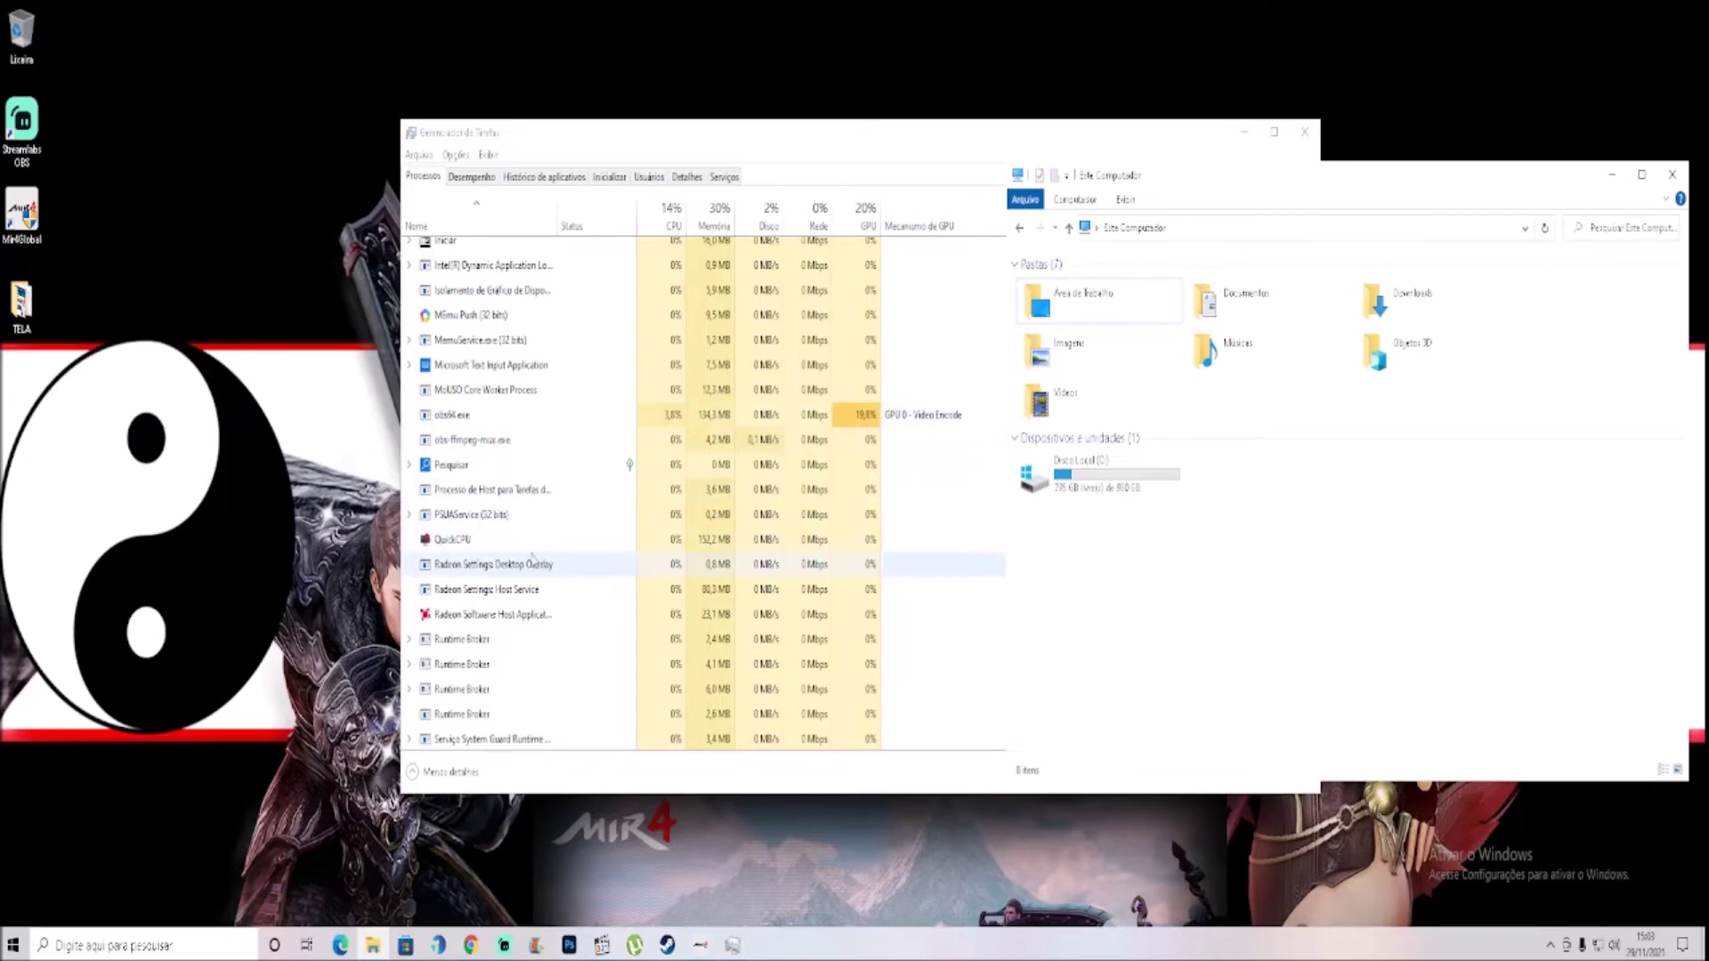
scroll(545, 583, "down", 3)
scroll(548, 595, "up", 10)
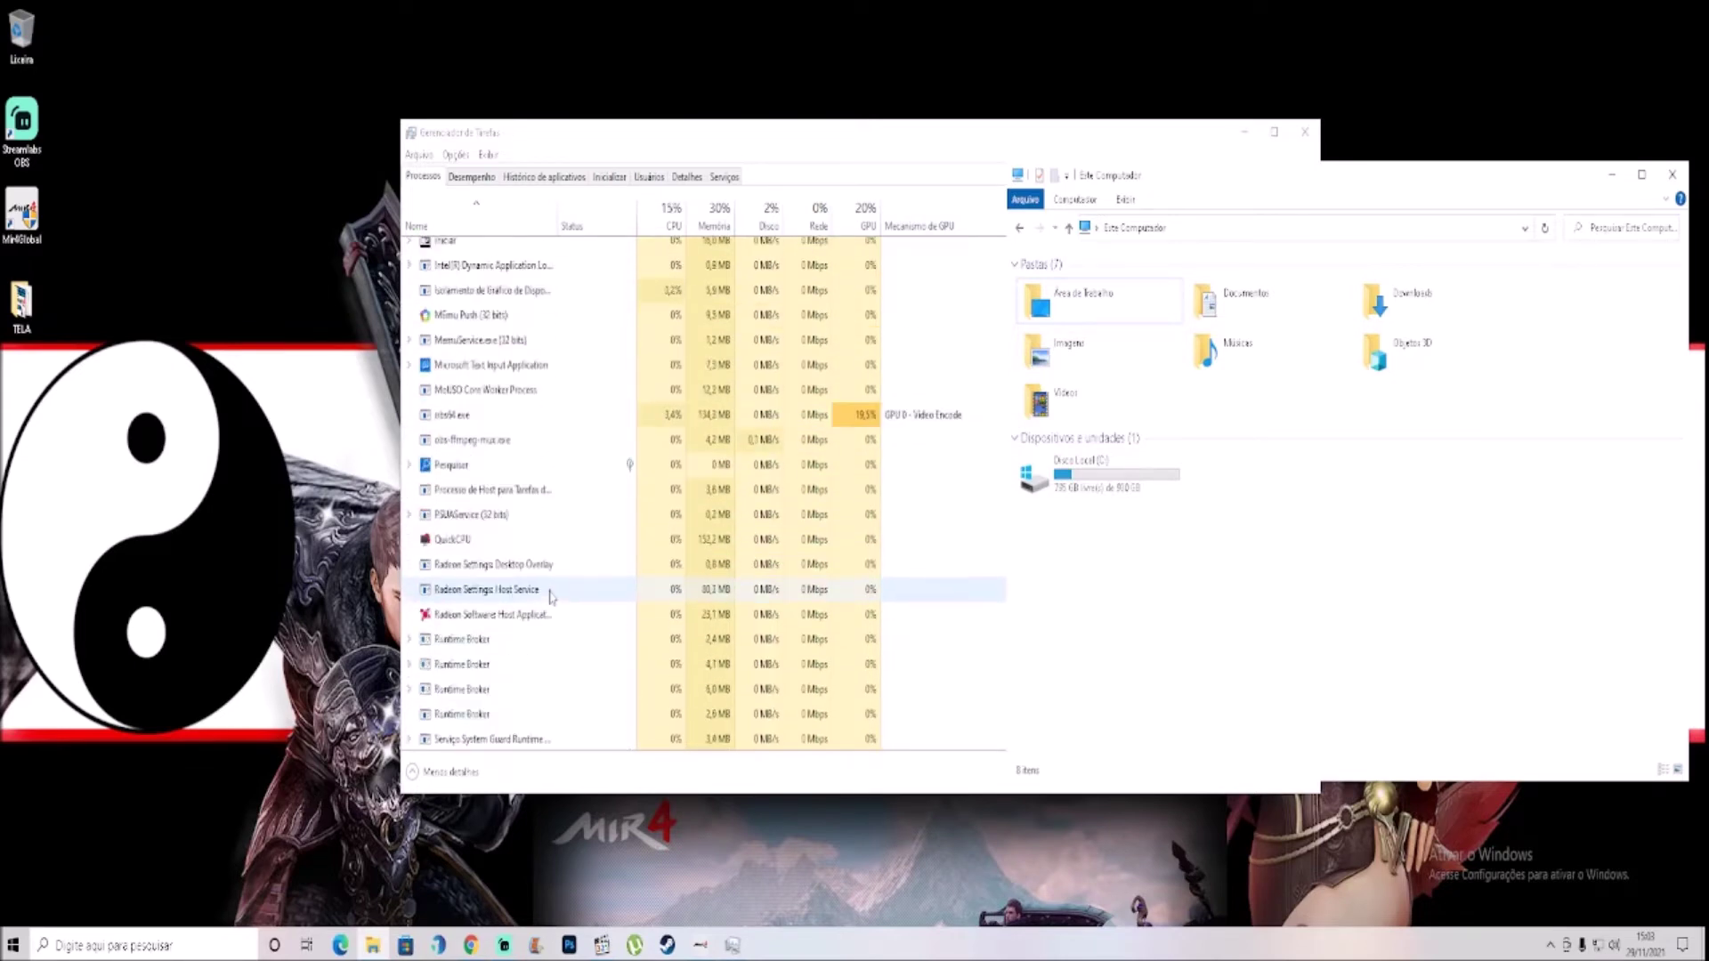
scroll(550, 597, "up", 3)
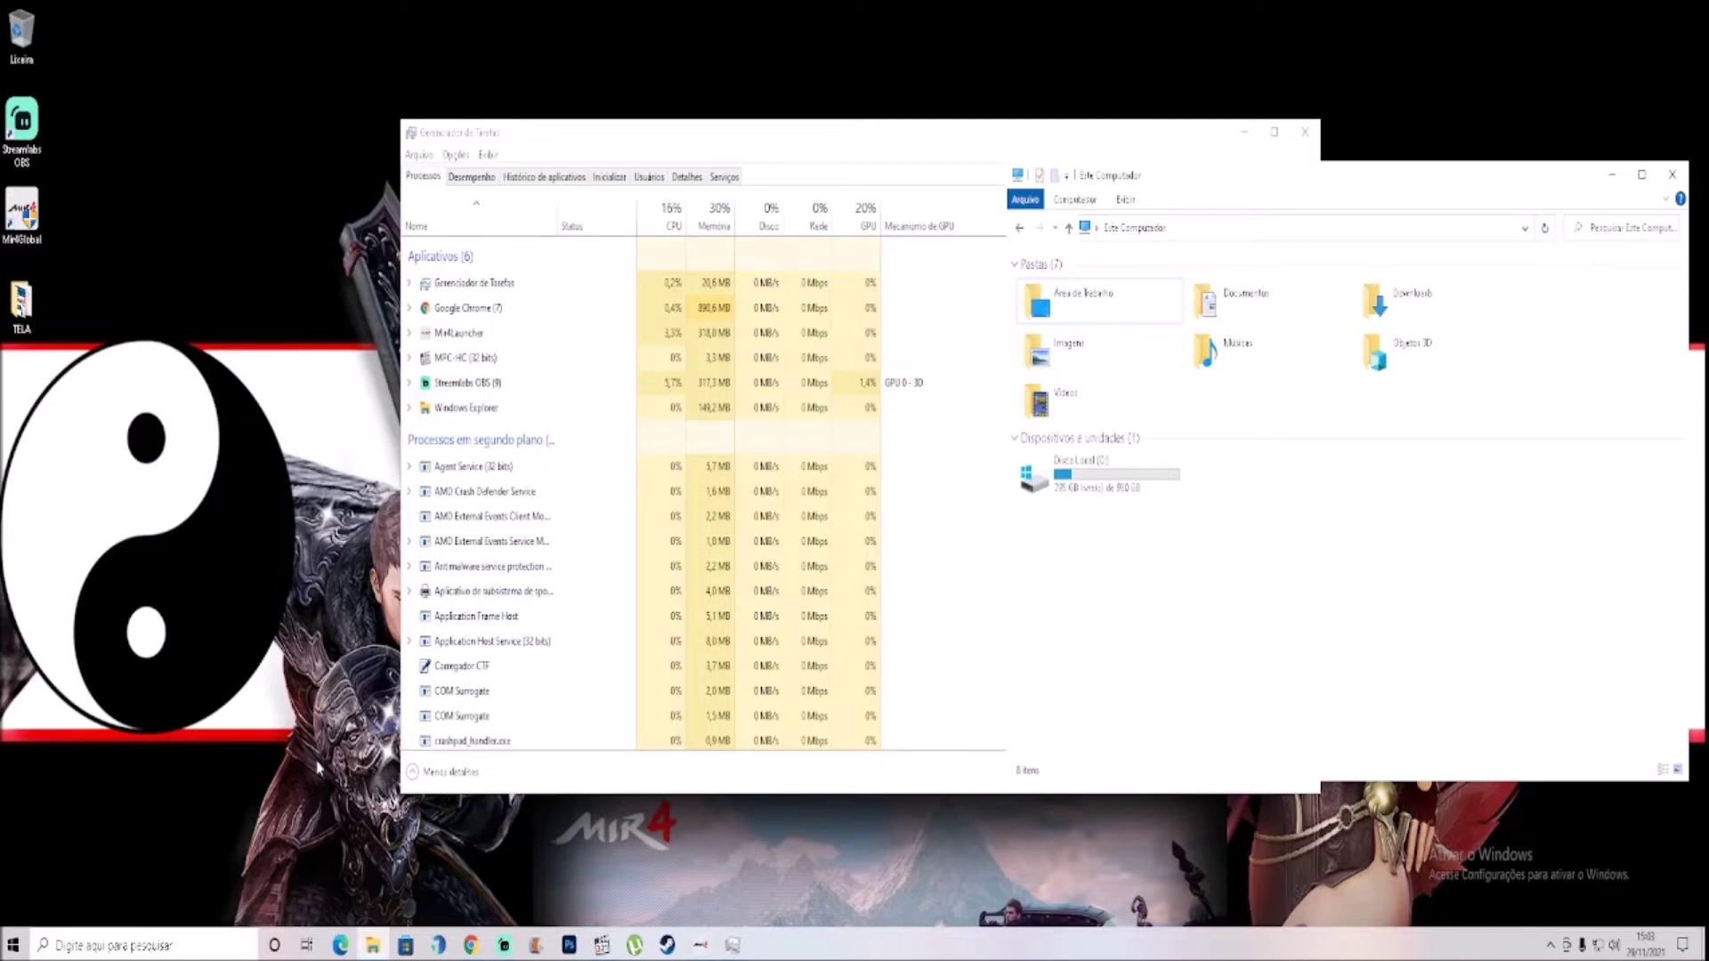
Step: Open the Aplicativos em segundo plano settings, review the background permission of every listed app, and minimize the window
left_click(204, 940)
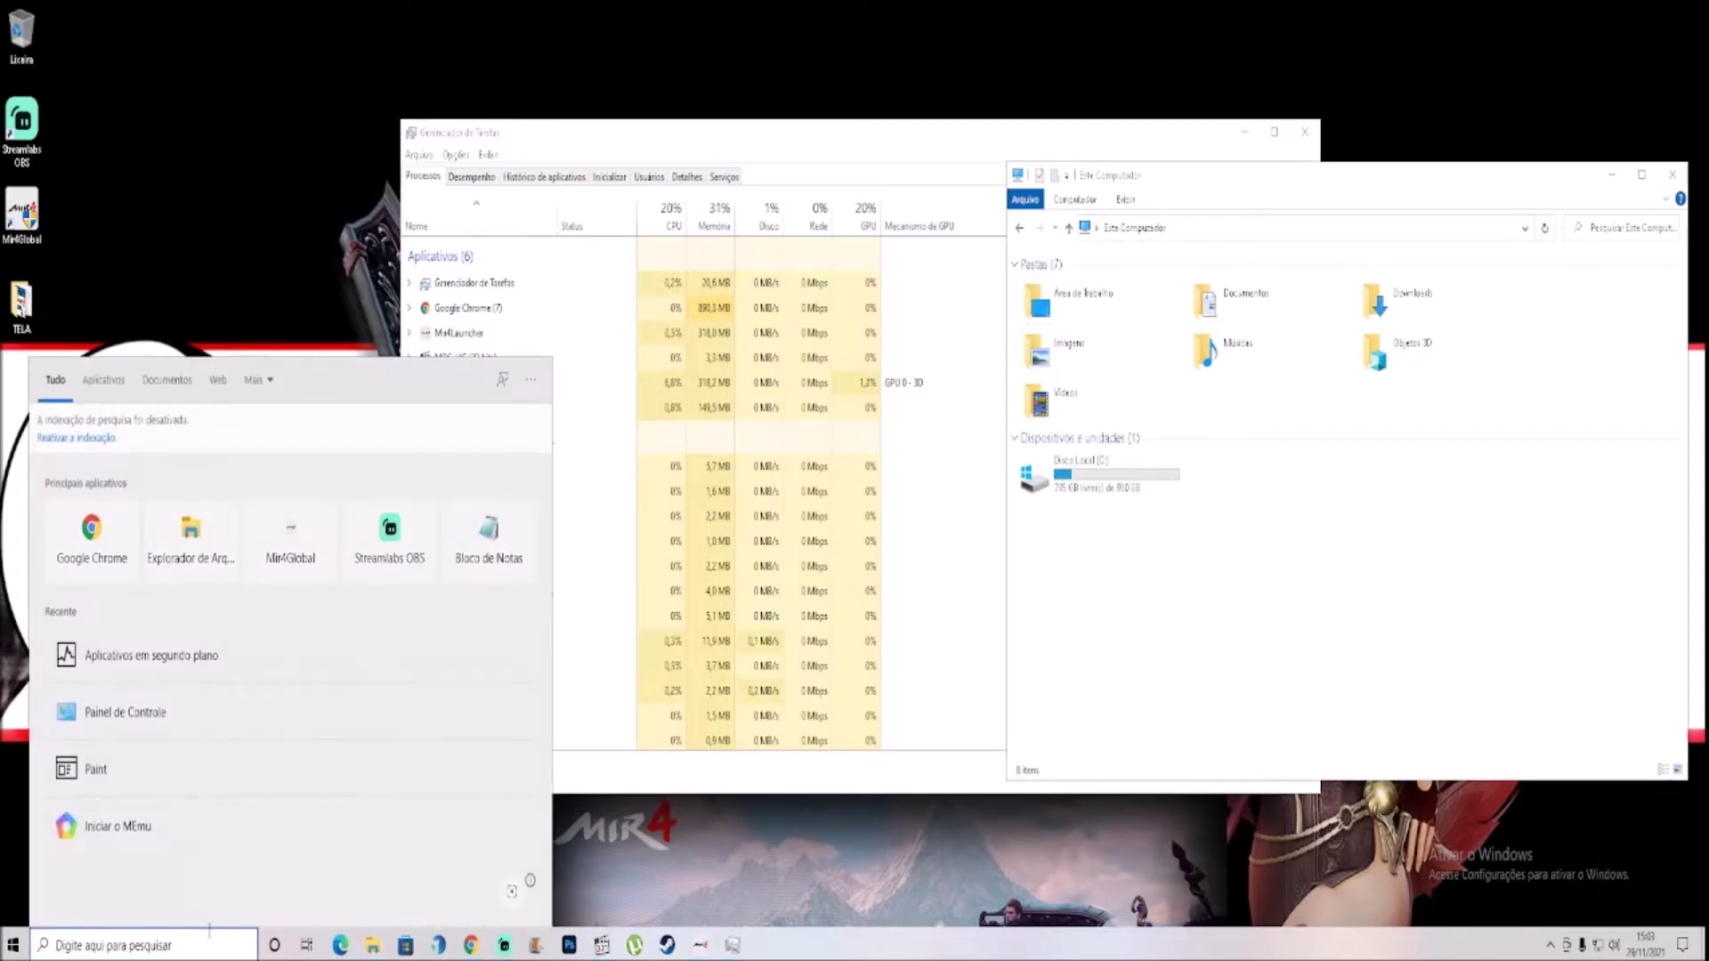
left_click(160, 657)
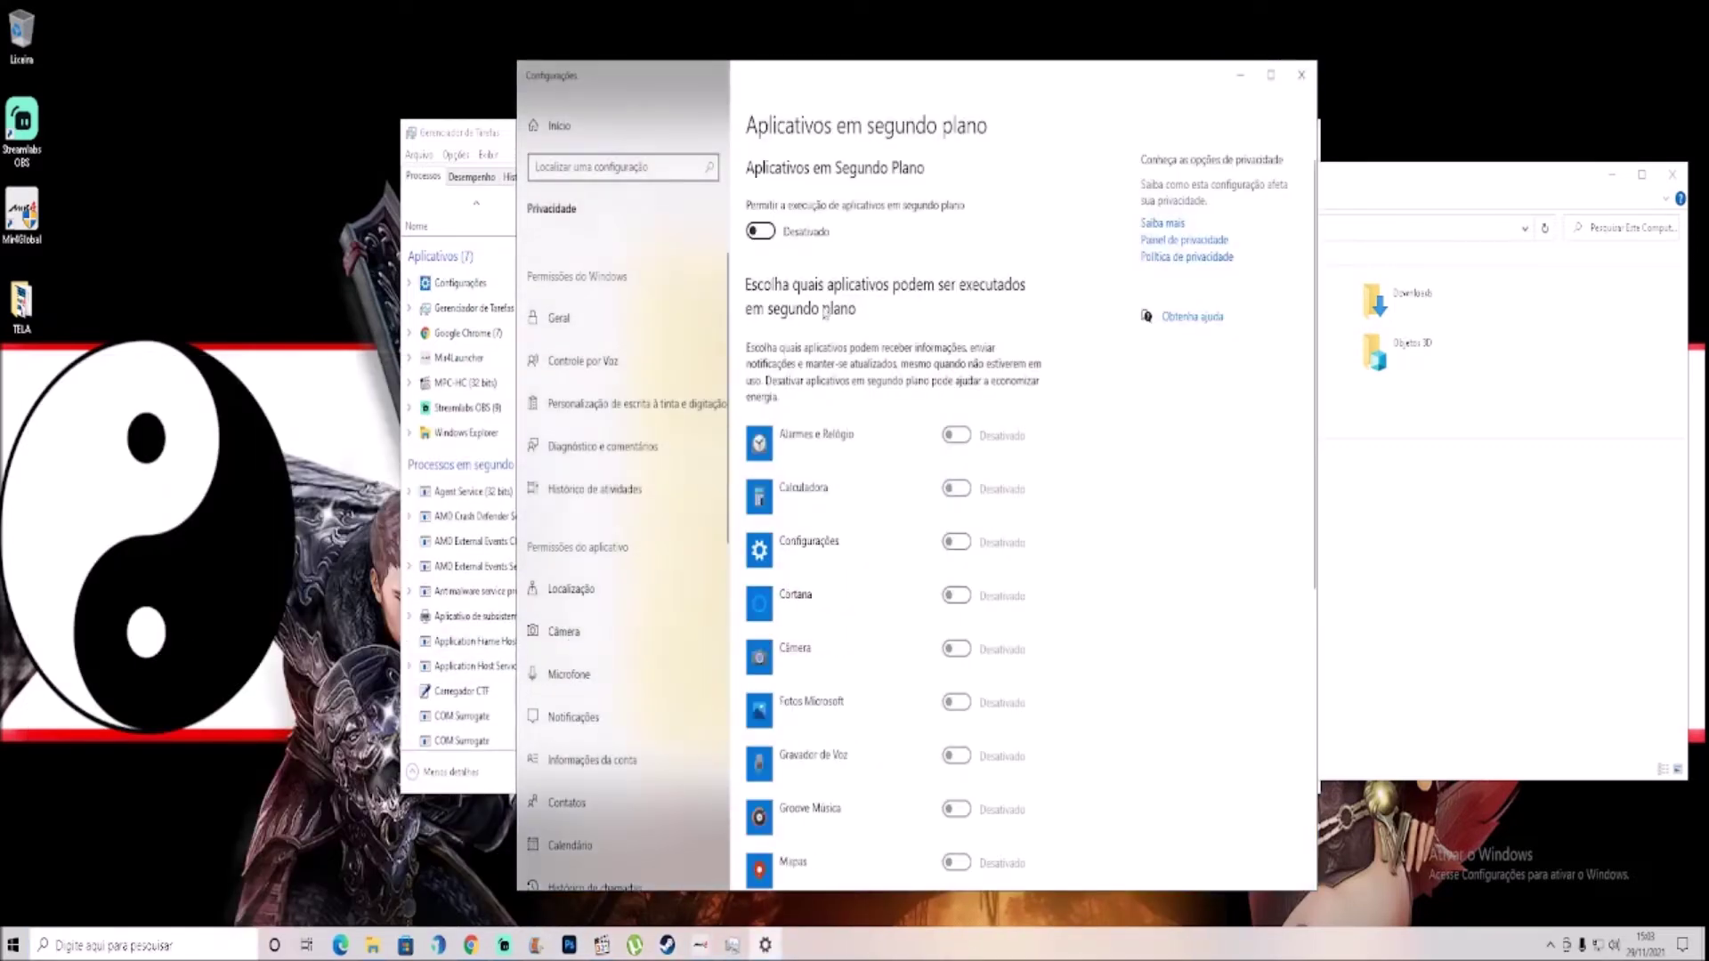
scroll(864, 454, "down", 3)
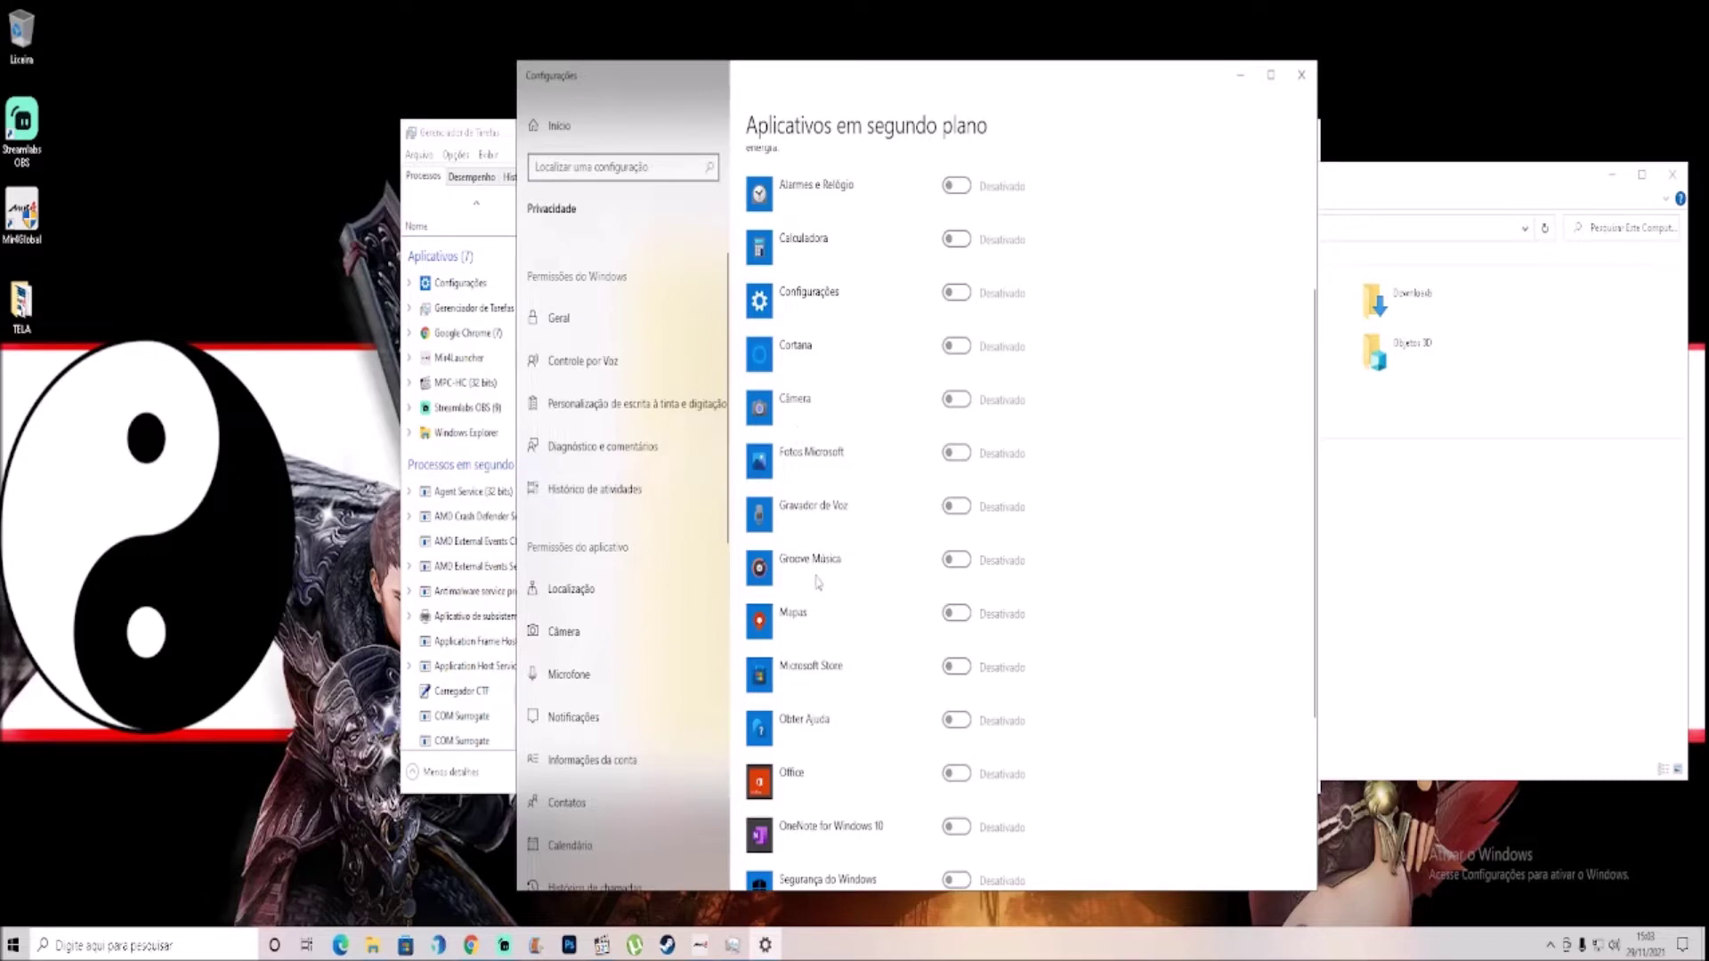
scroll(820, 583, "down", 3)
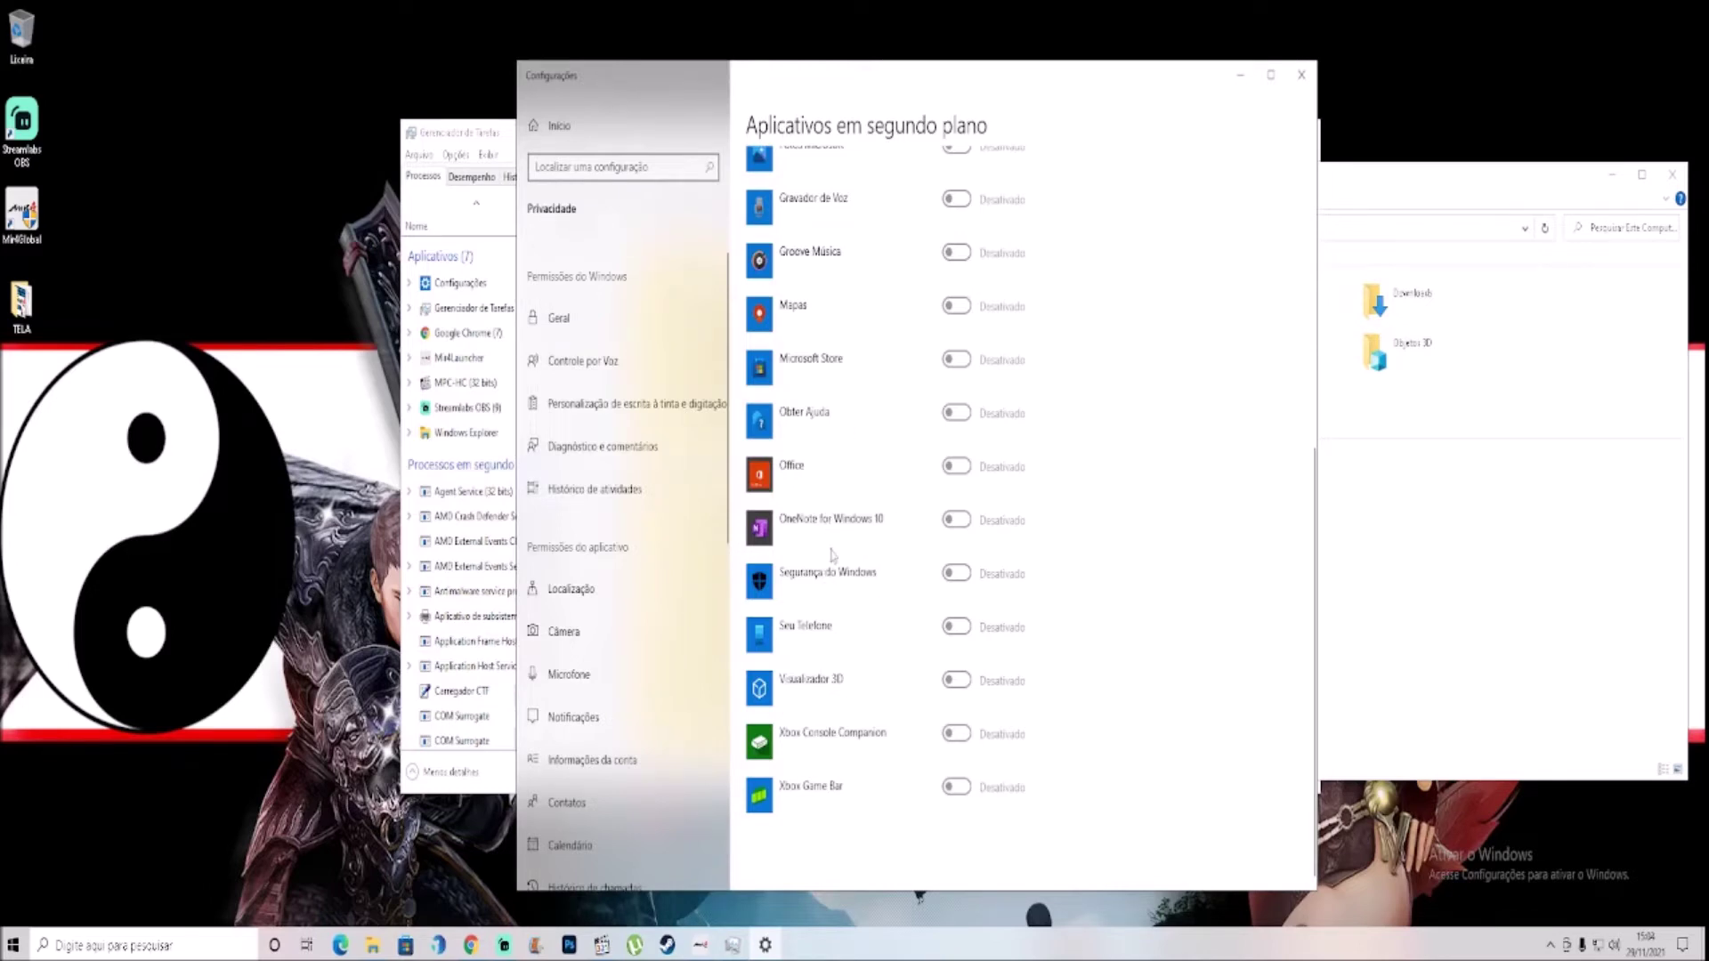
scroll(833, 555, "up", 6)
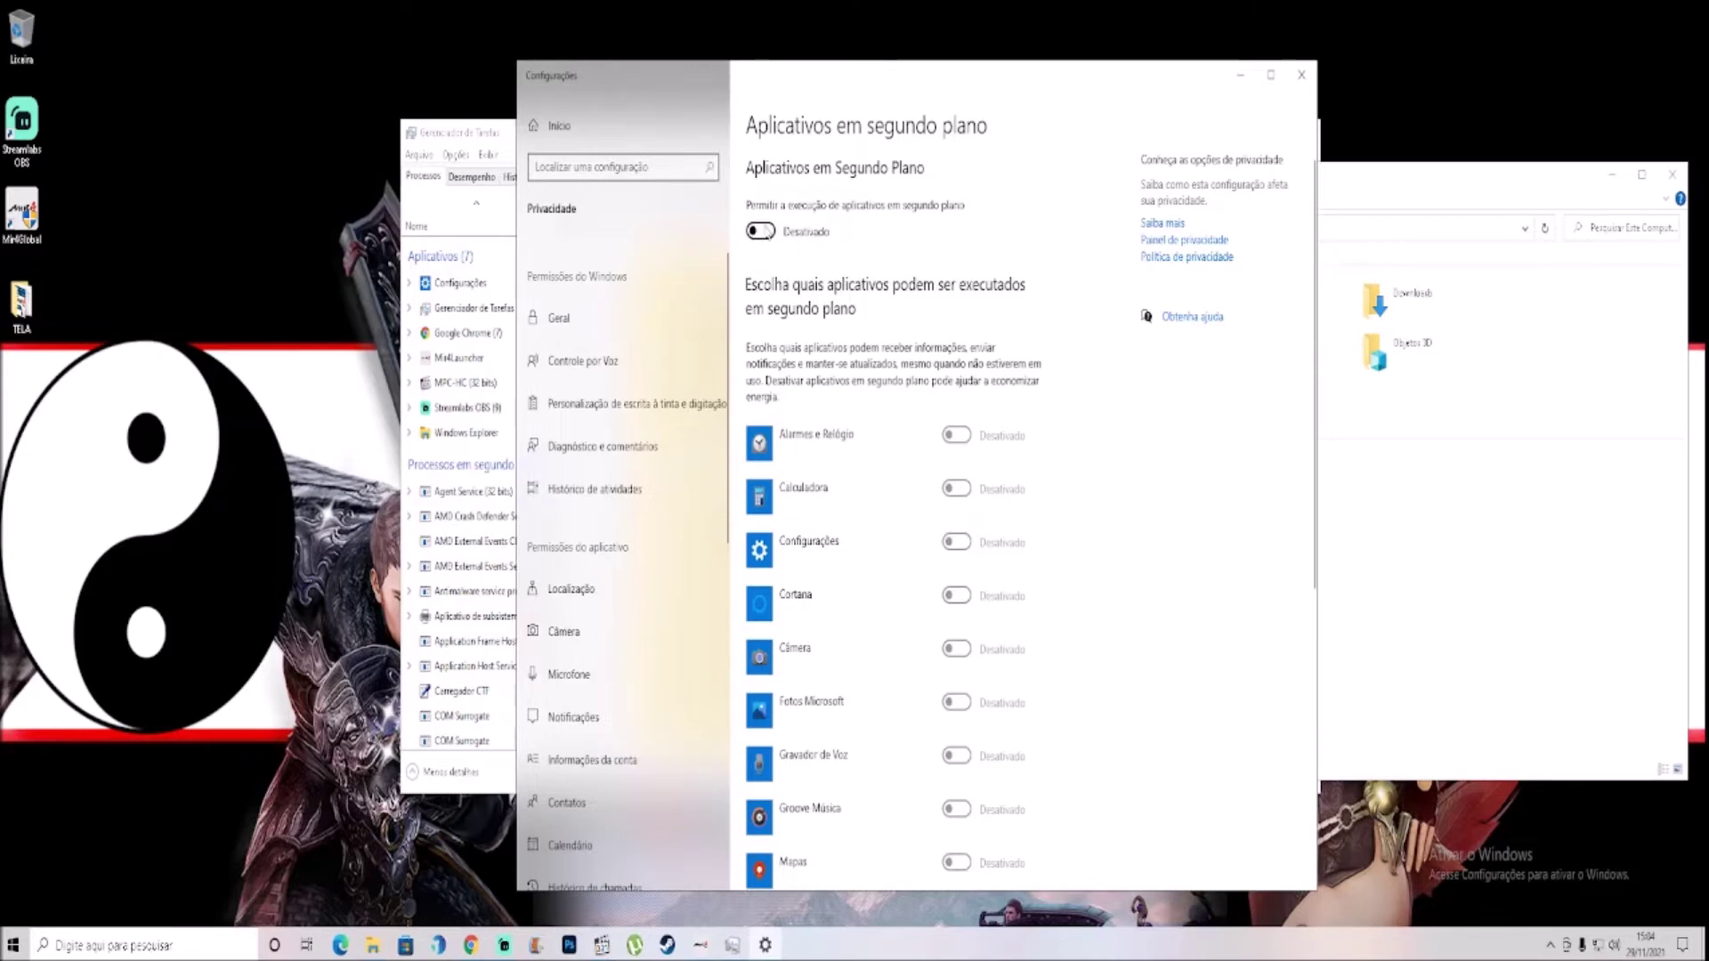
left_click(1242, 75)
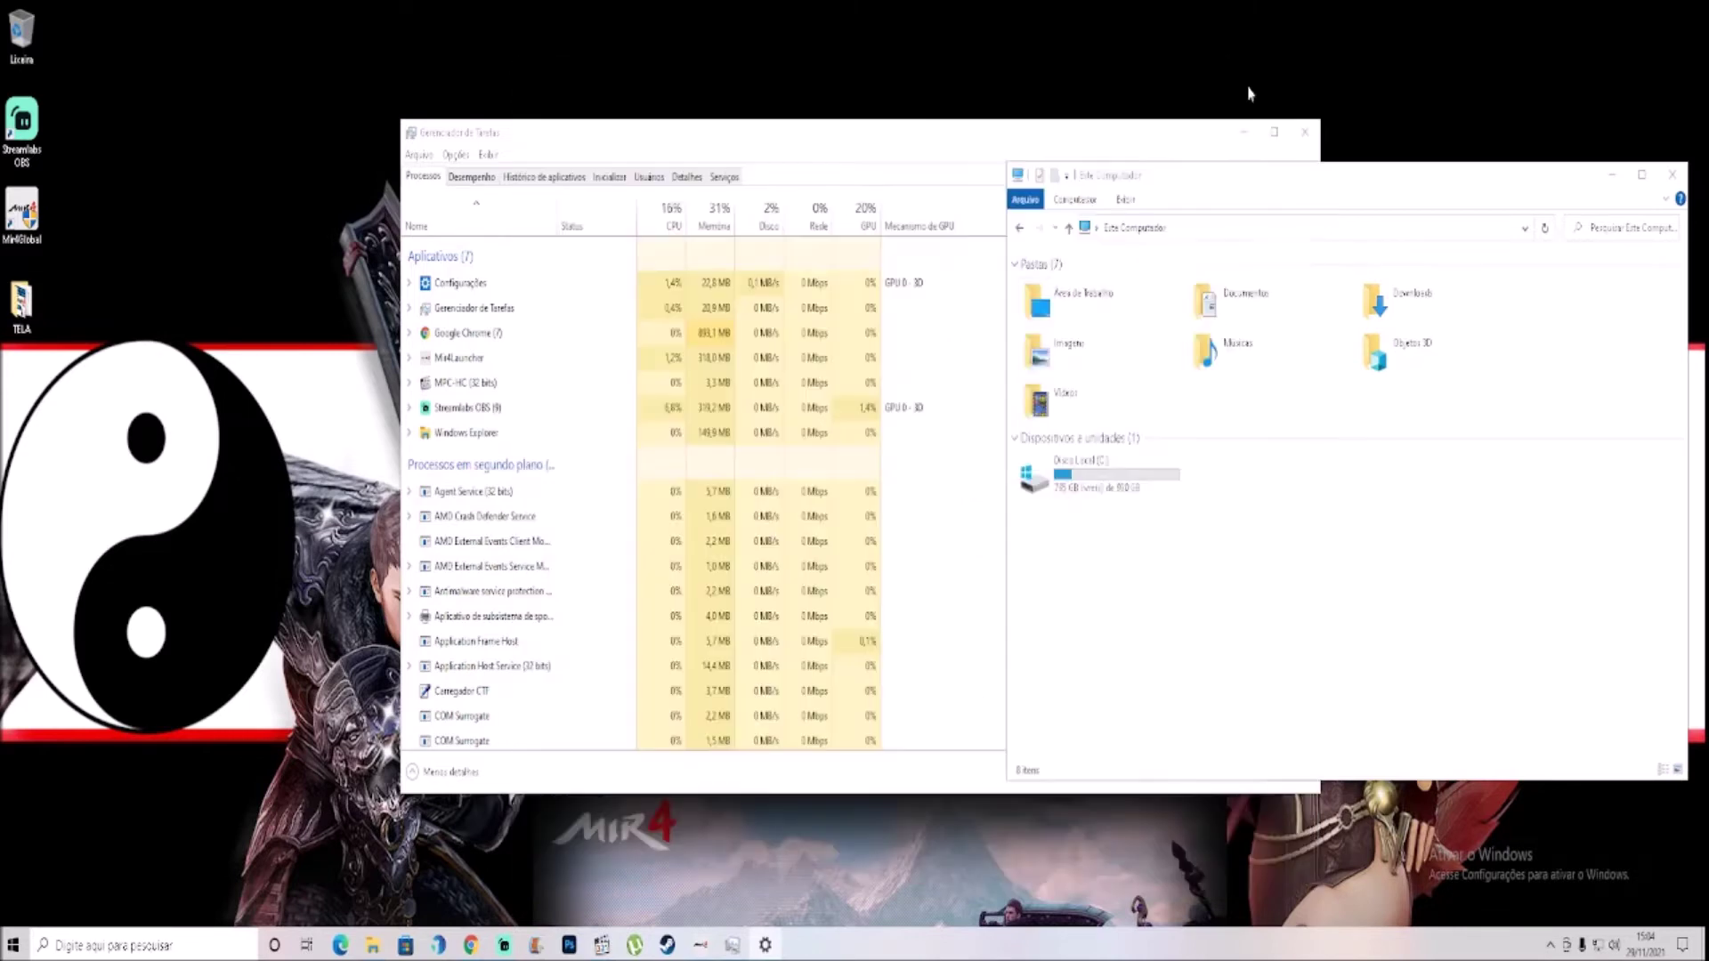
Step: Open the user's temporary files folder by running %temp%
left_click(169, 949)
left_click(626, 881)
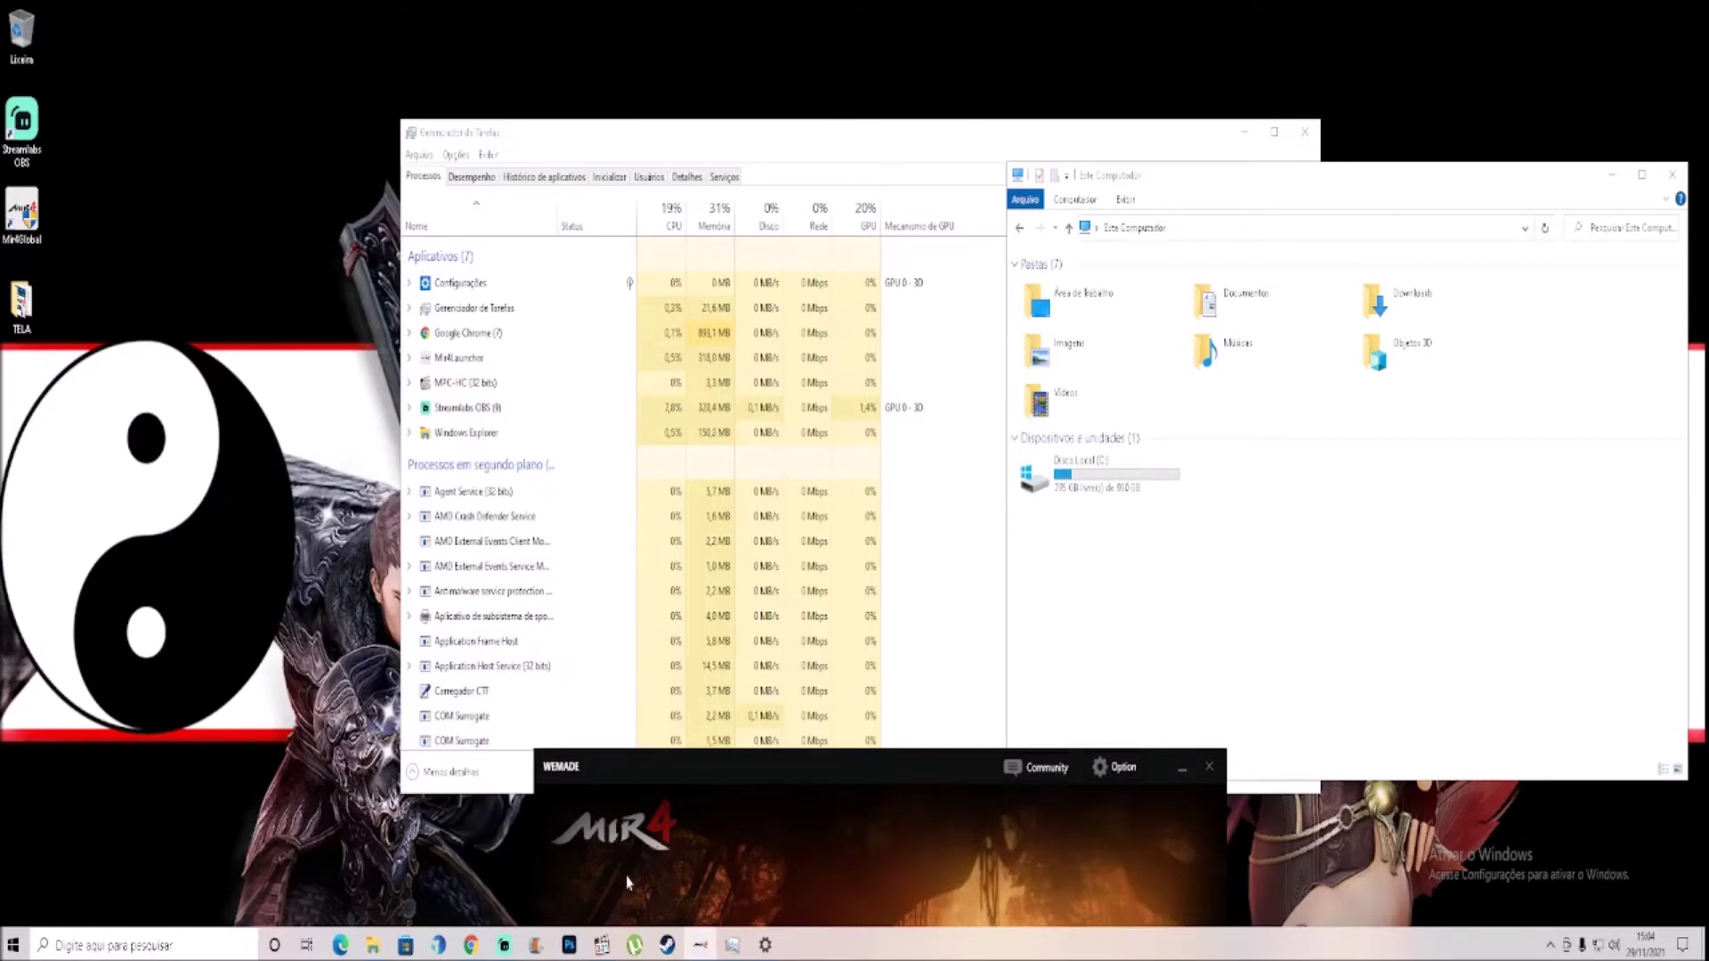
key("super+r")
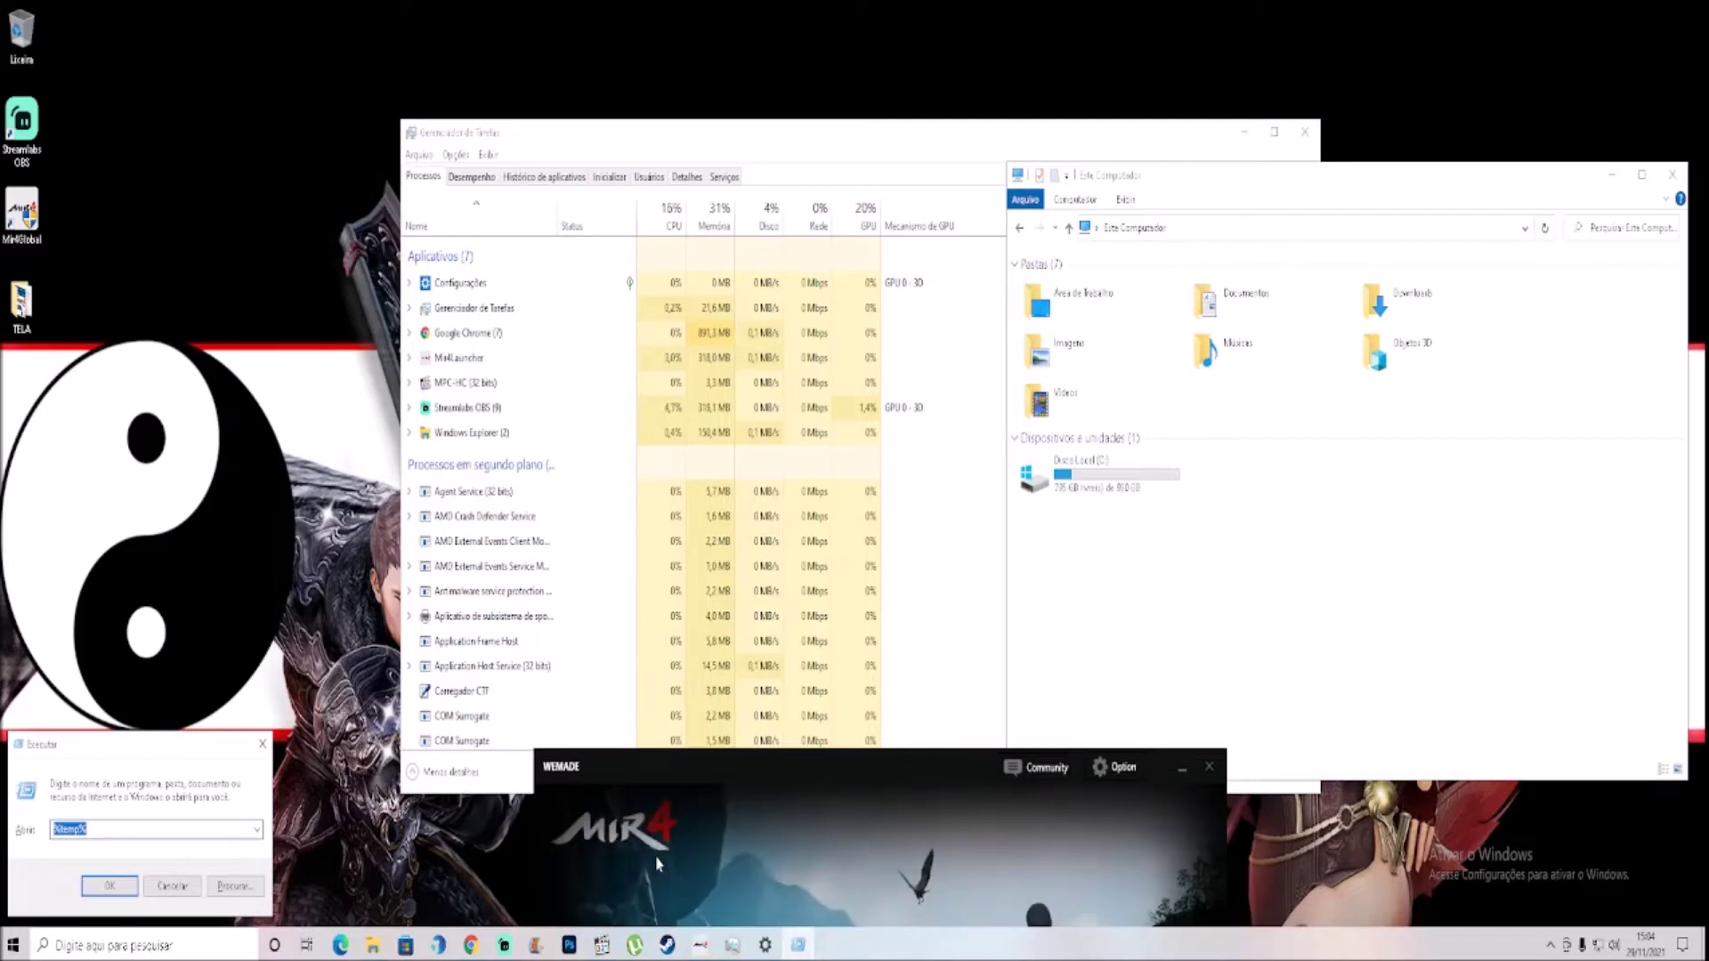
key("Return")
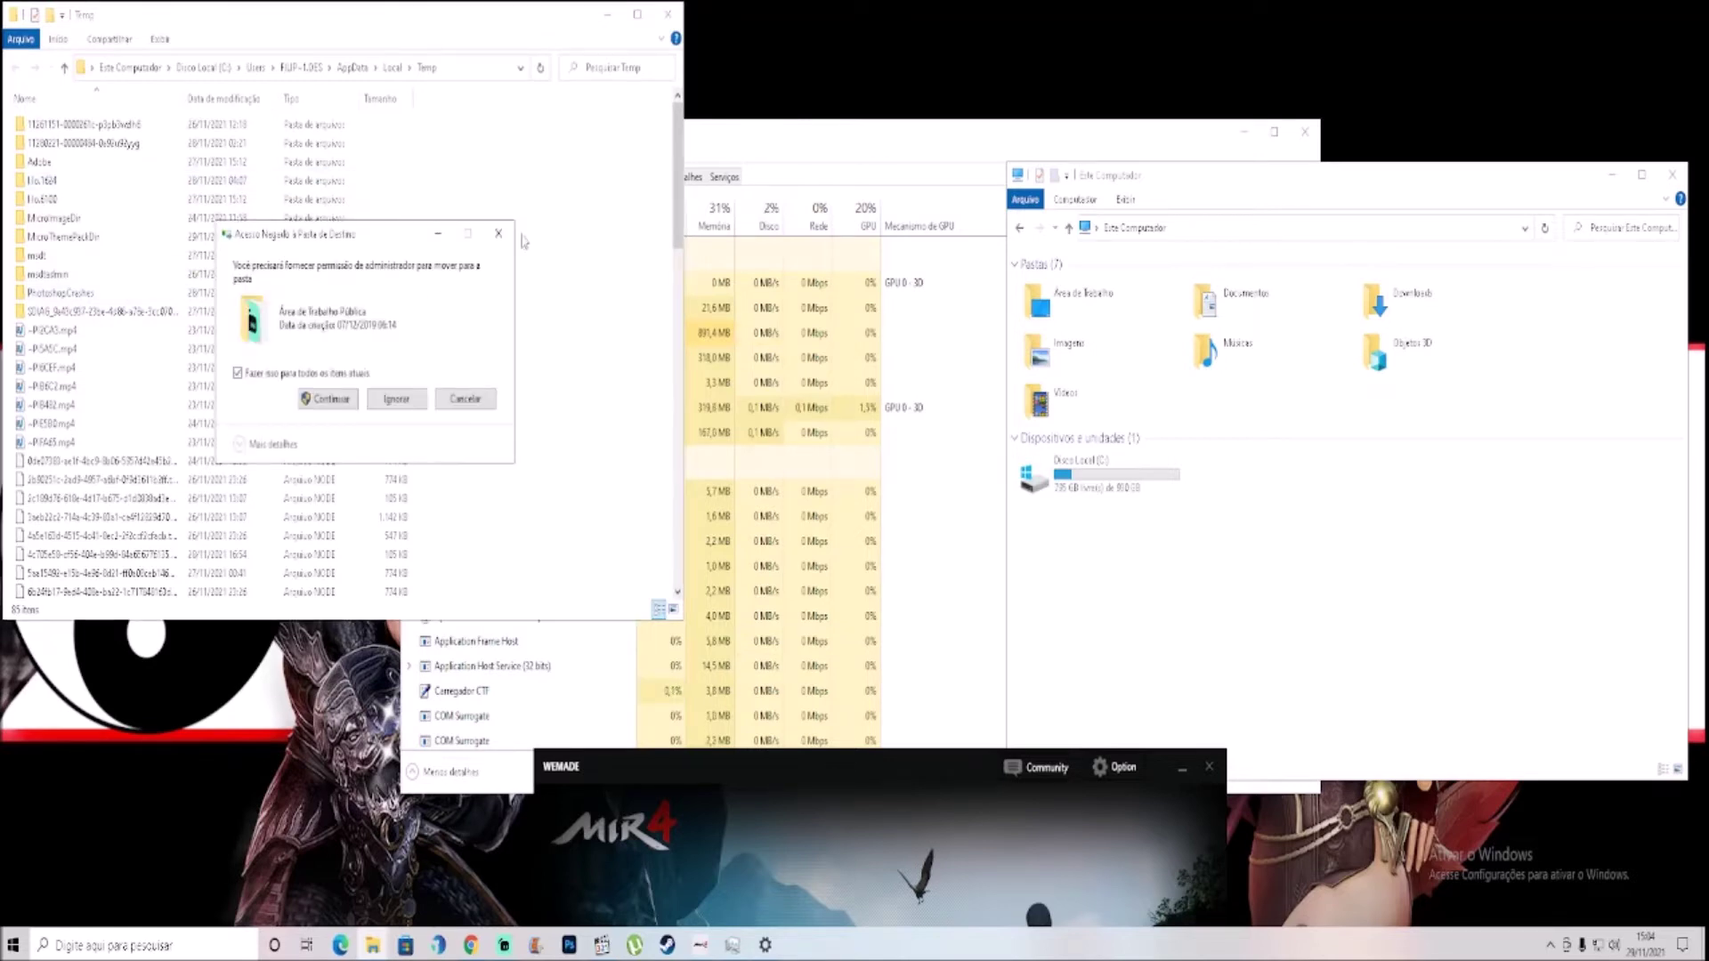
Step: Delete all items in the Temp folder, granting administrator permission and skipping every file in use, and close the folder
left_click(498, 234)
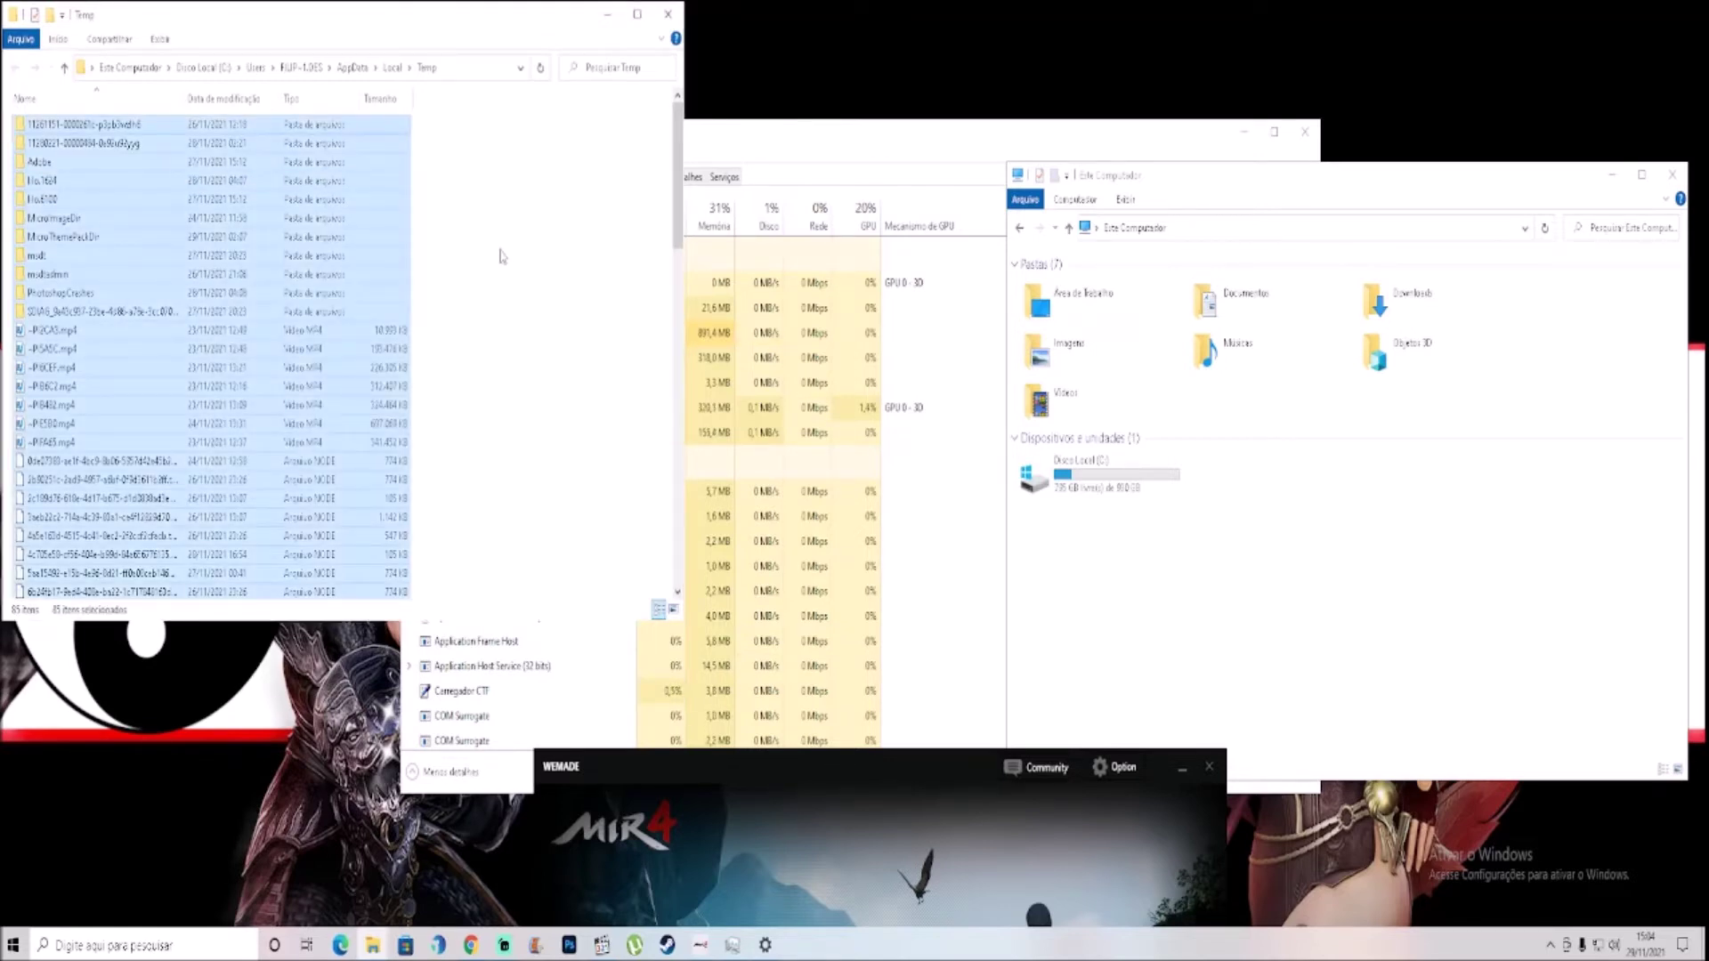
key("Delete")
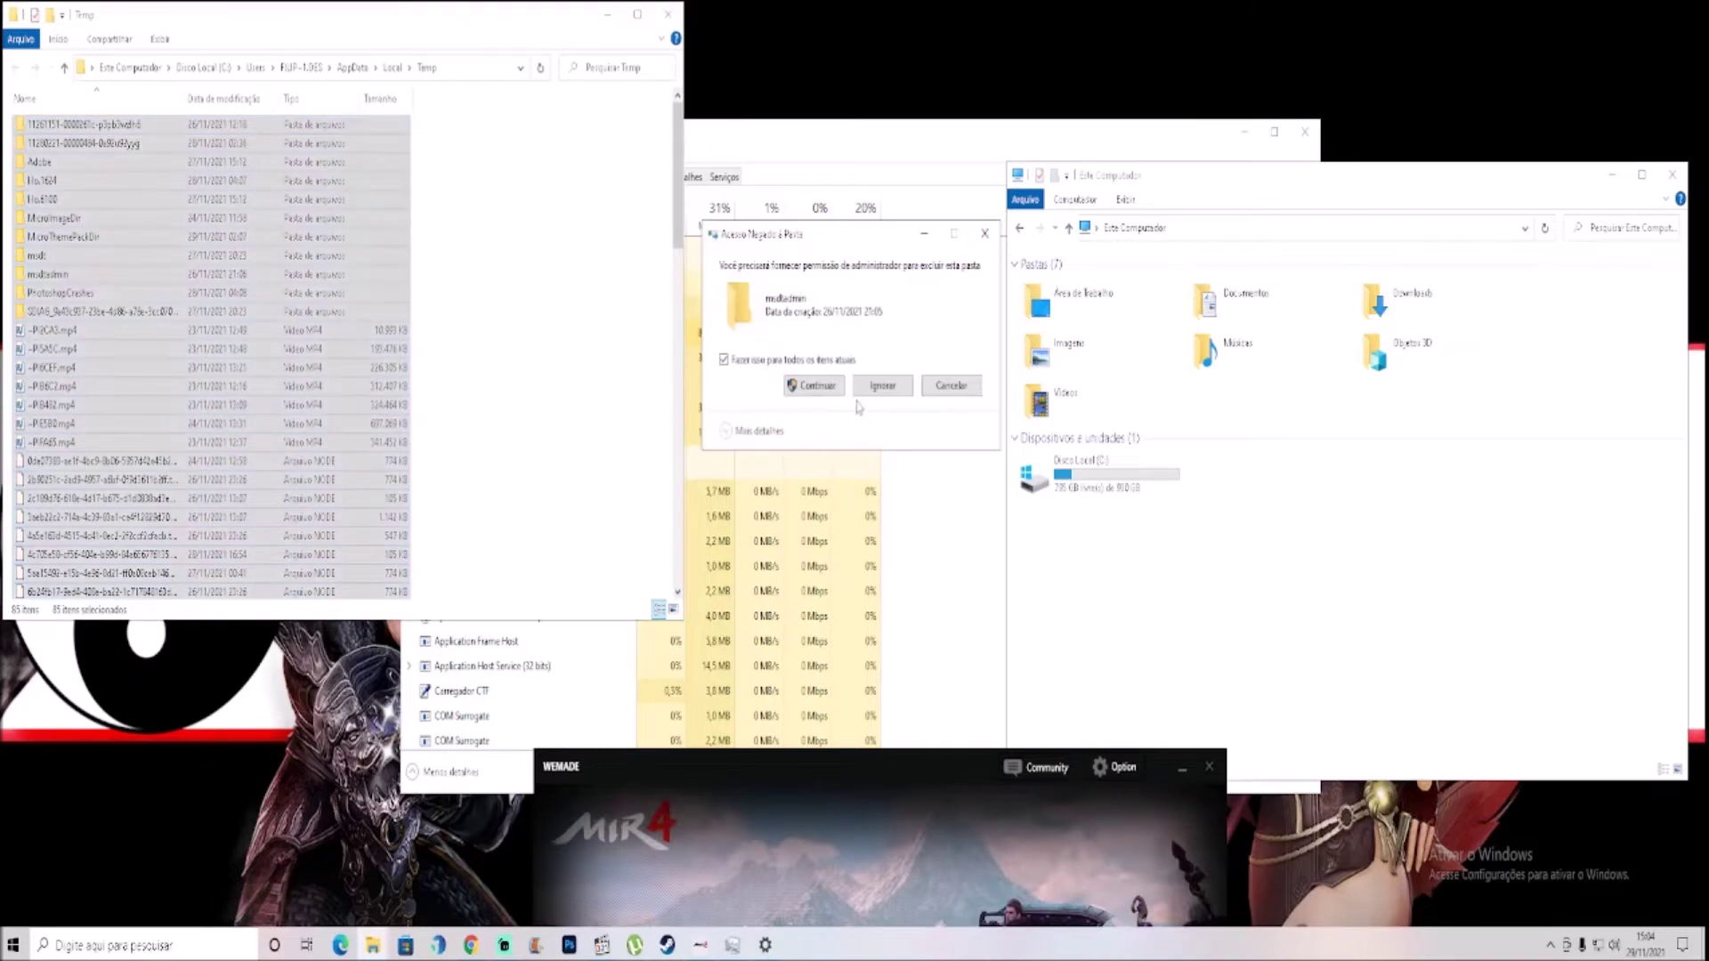
left_click(811, 385)
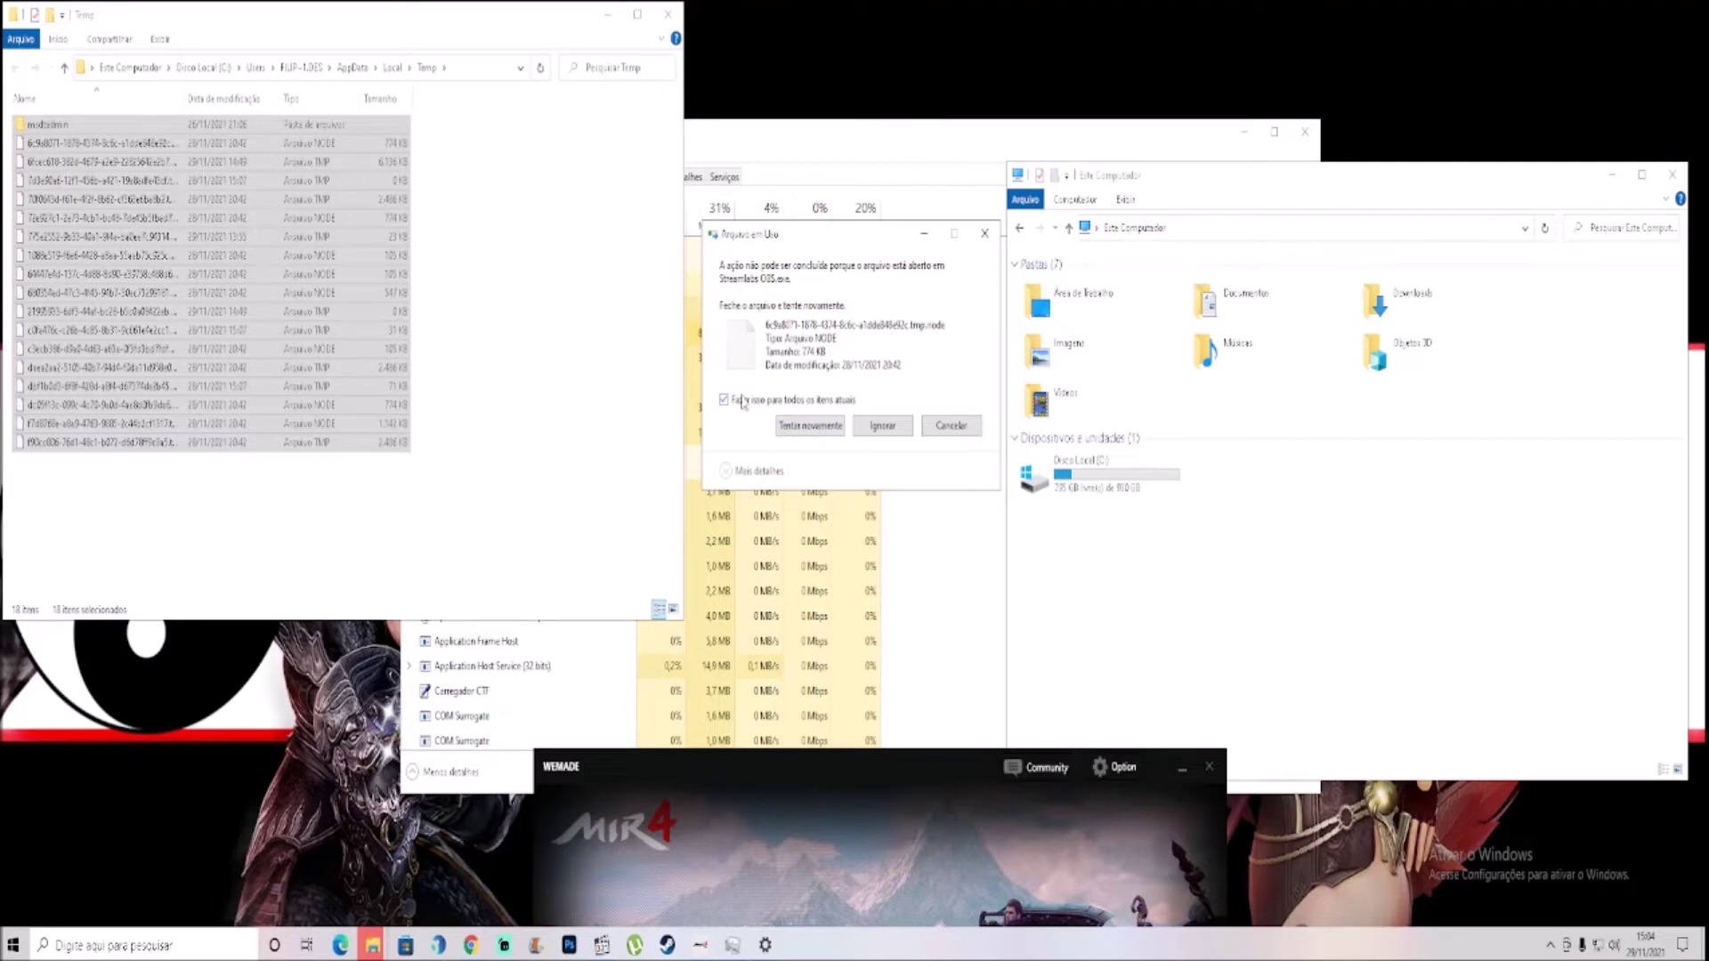
left_click(881, 426)
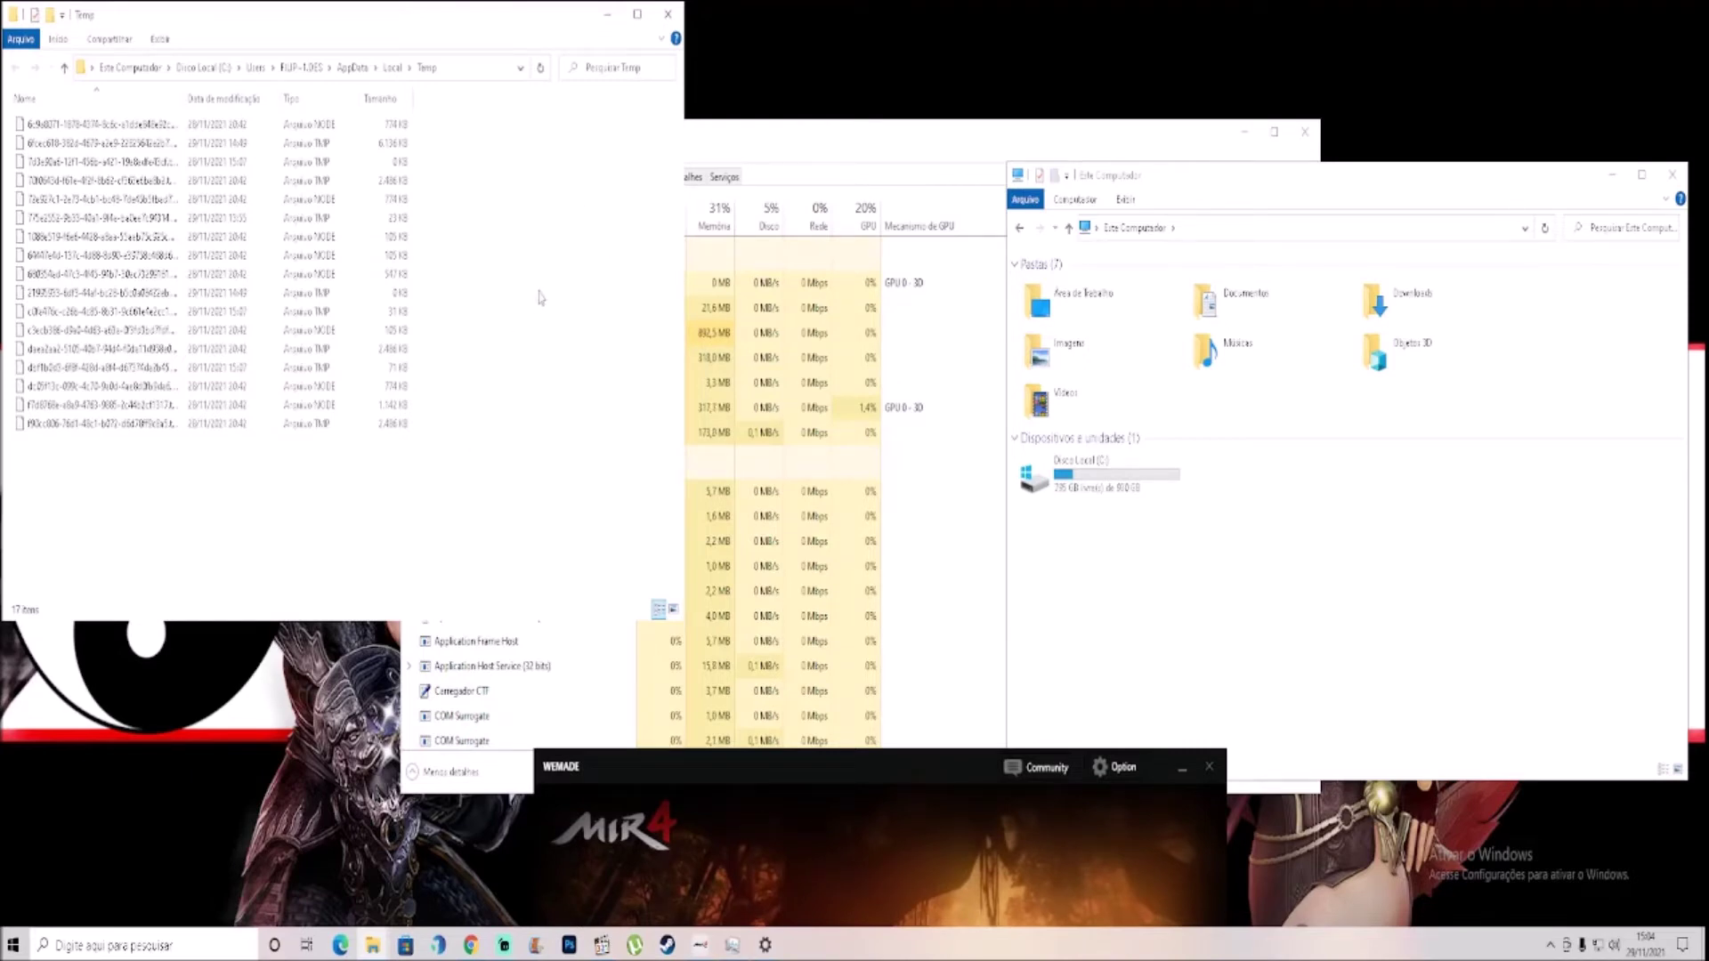
left_click(666, 15)
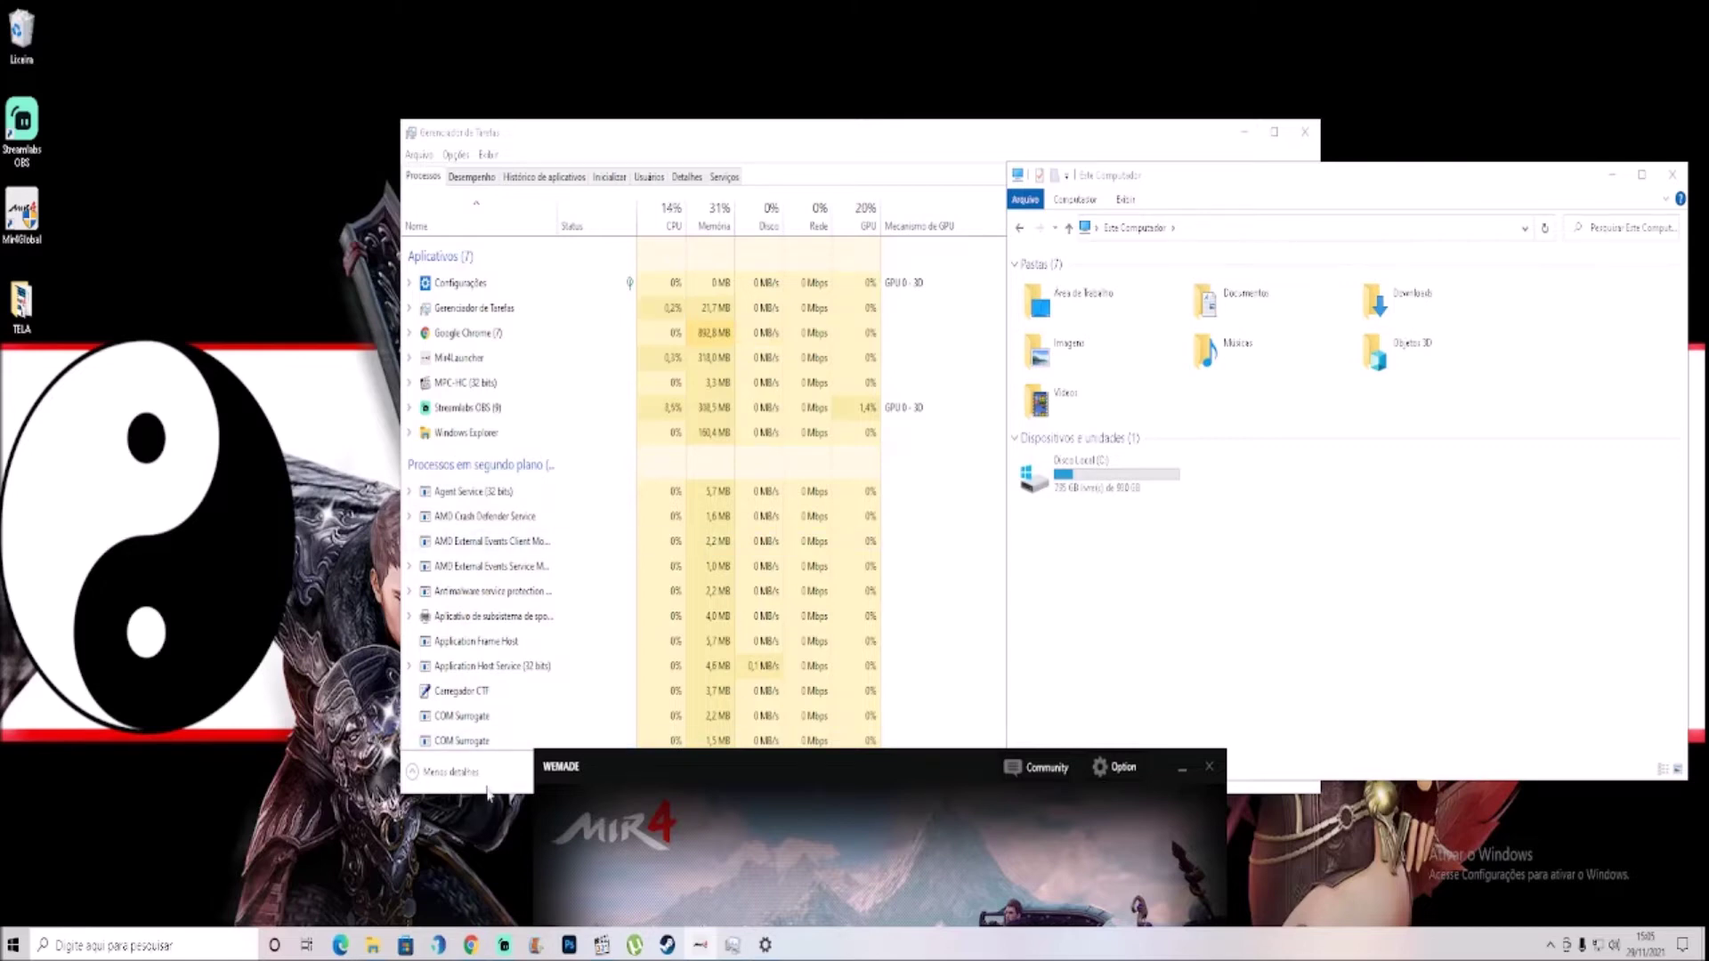
Step: Minimize File Explorer, search Windows for ENERGIA, and open Configurações de energia e suspensão
mouse_move(504, 945)
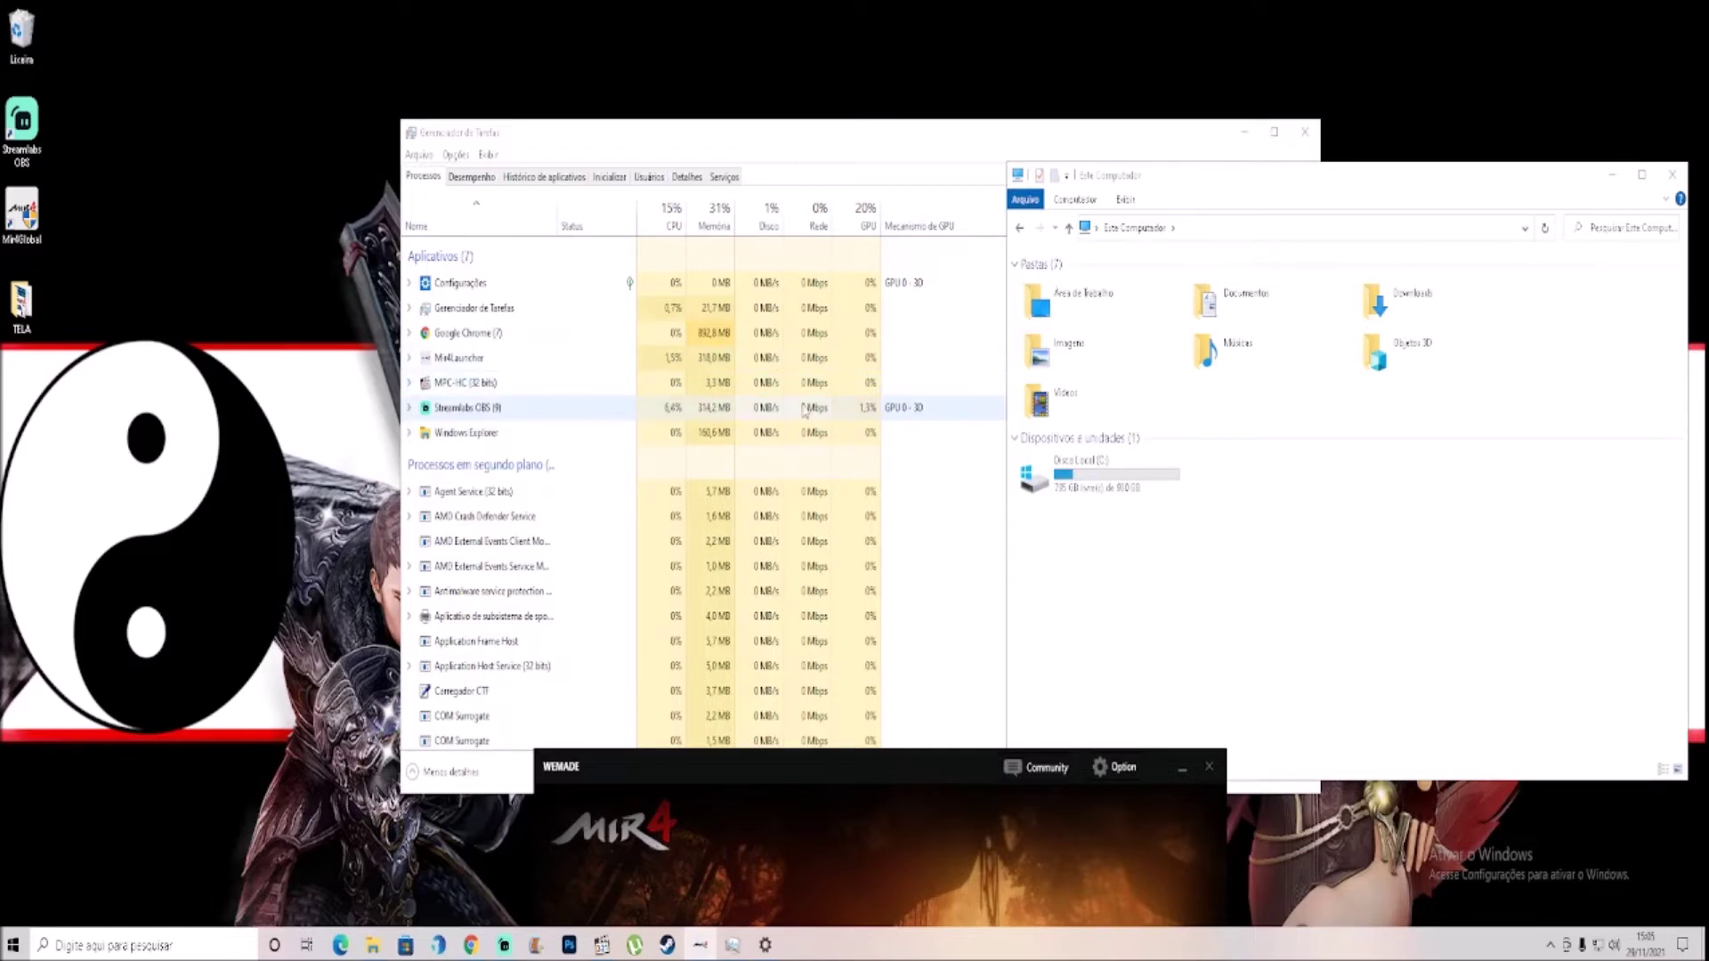
left_click(1612, 174)
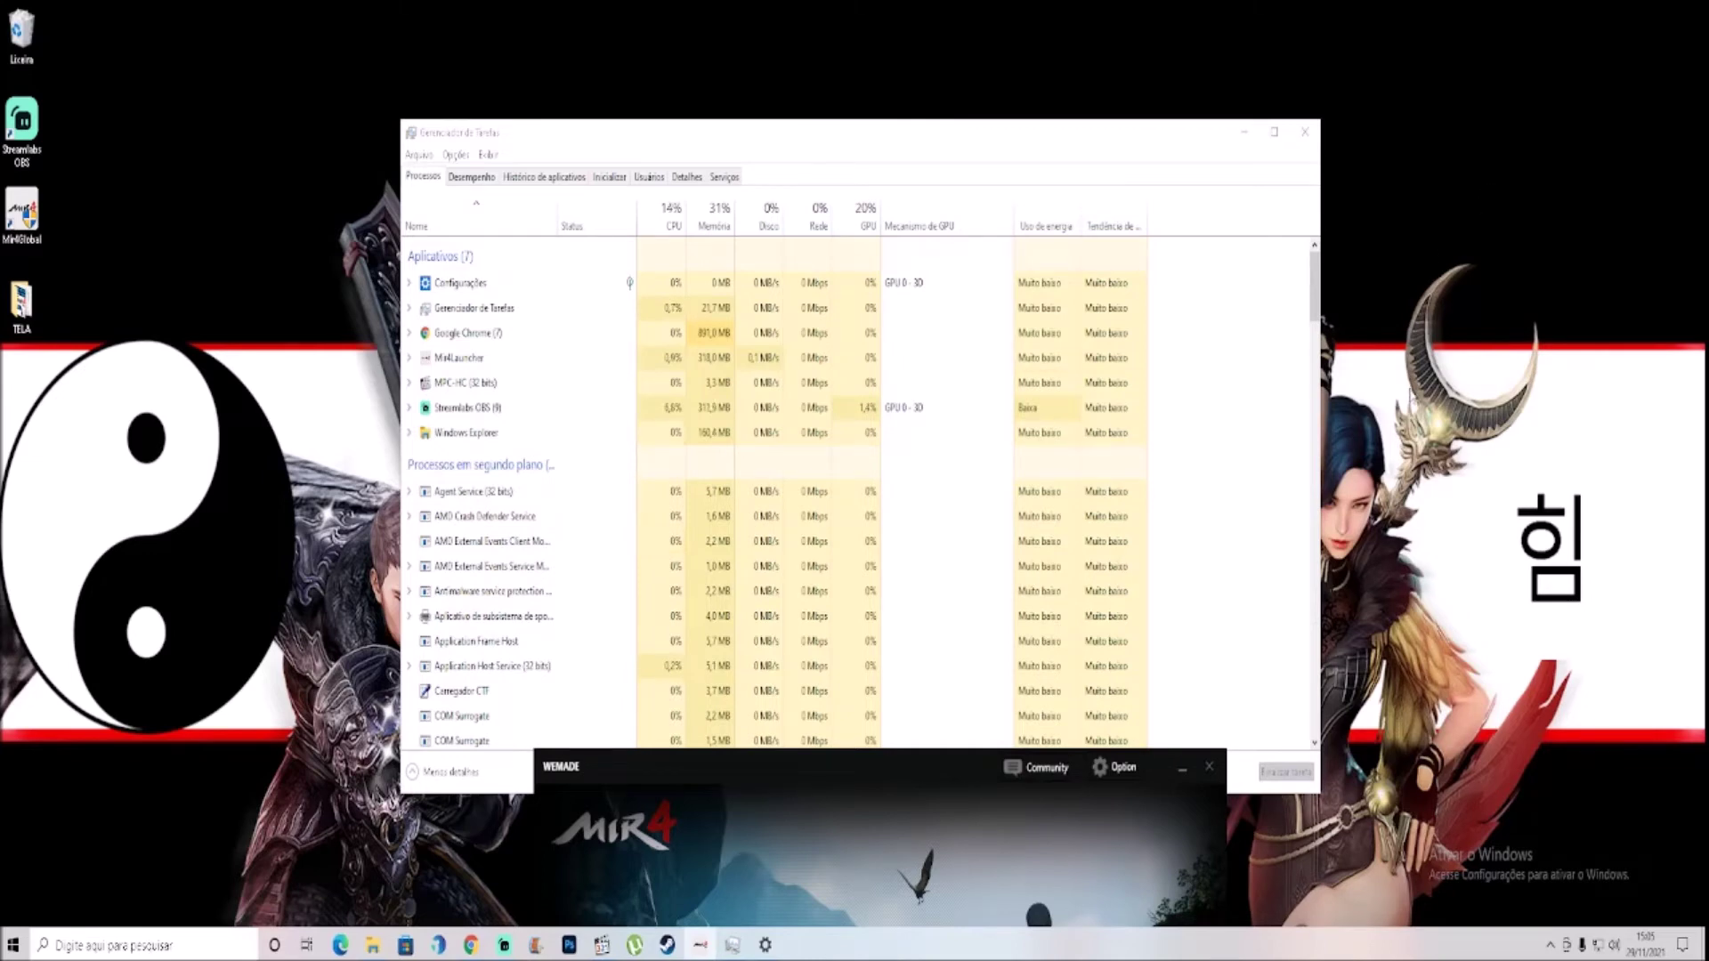
left_click(138, 946)
type("EN")
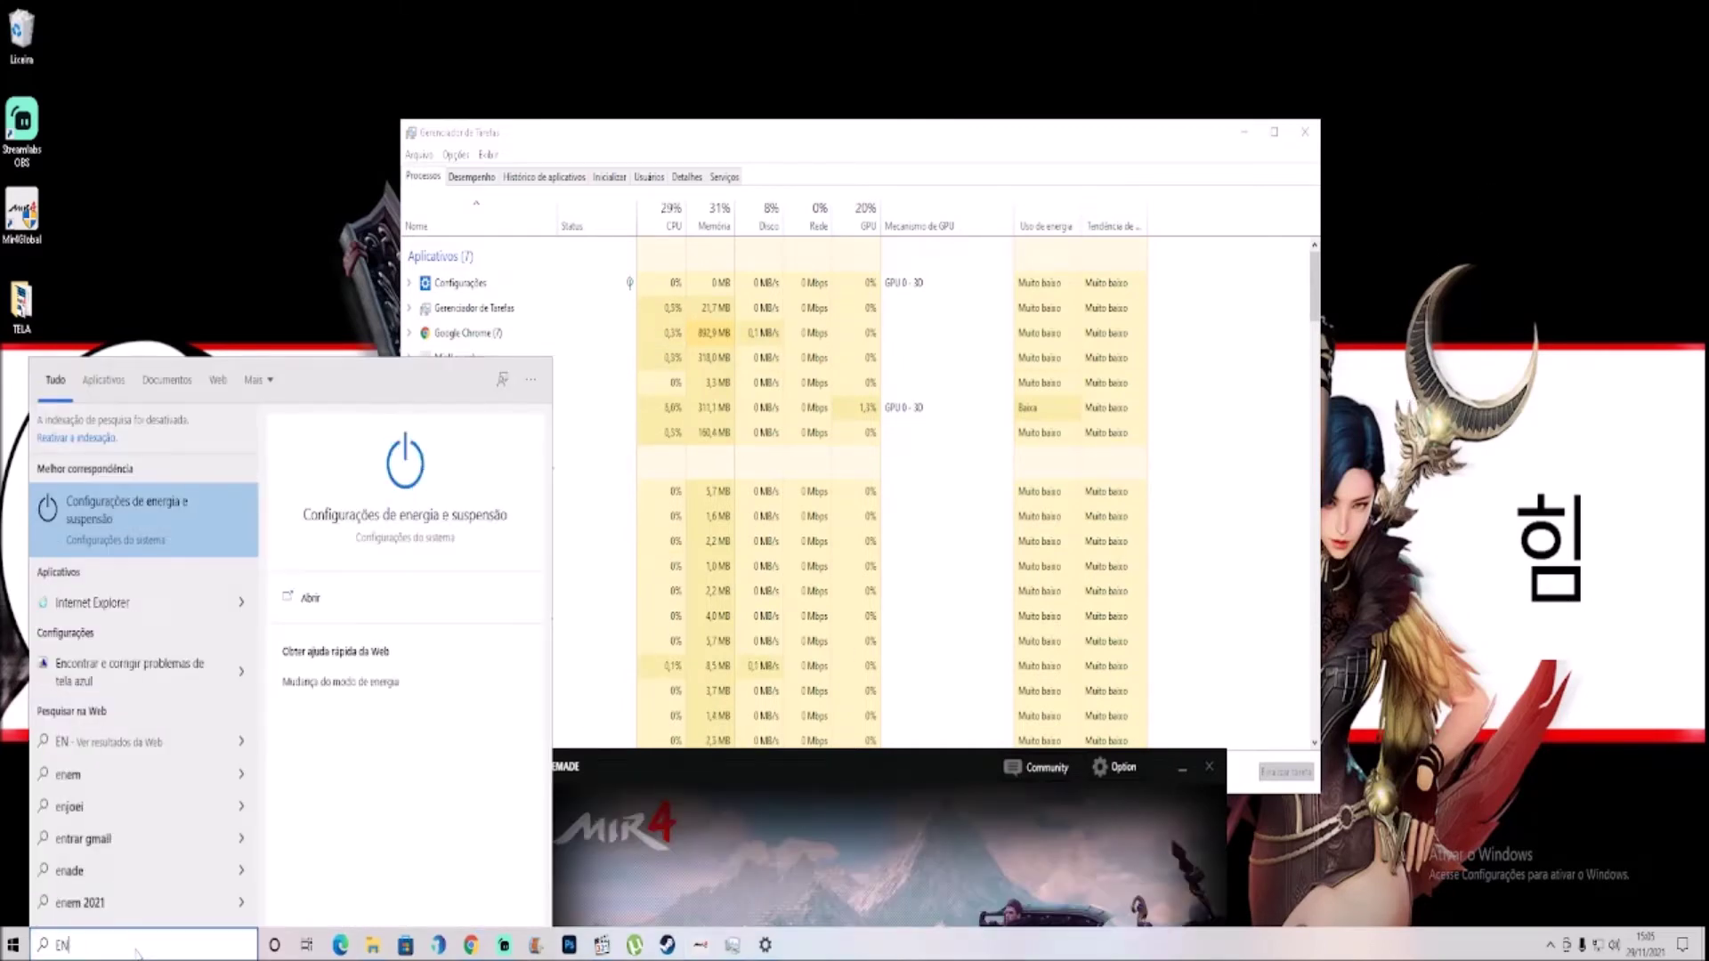
type("ERGIA")
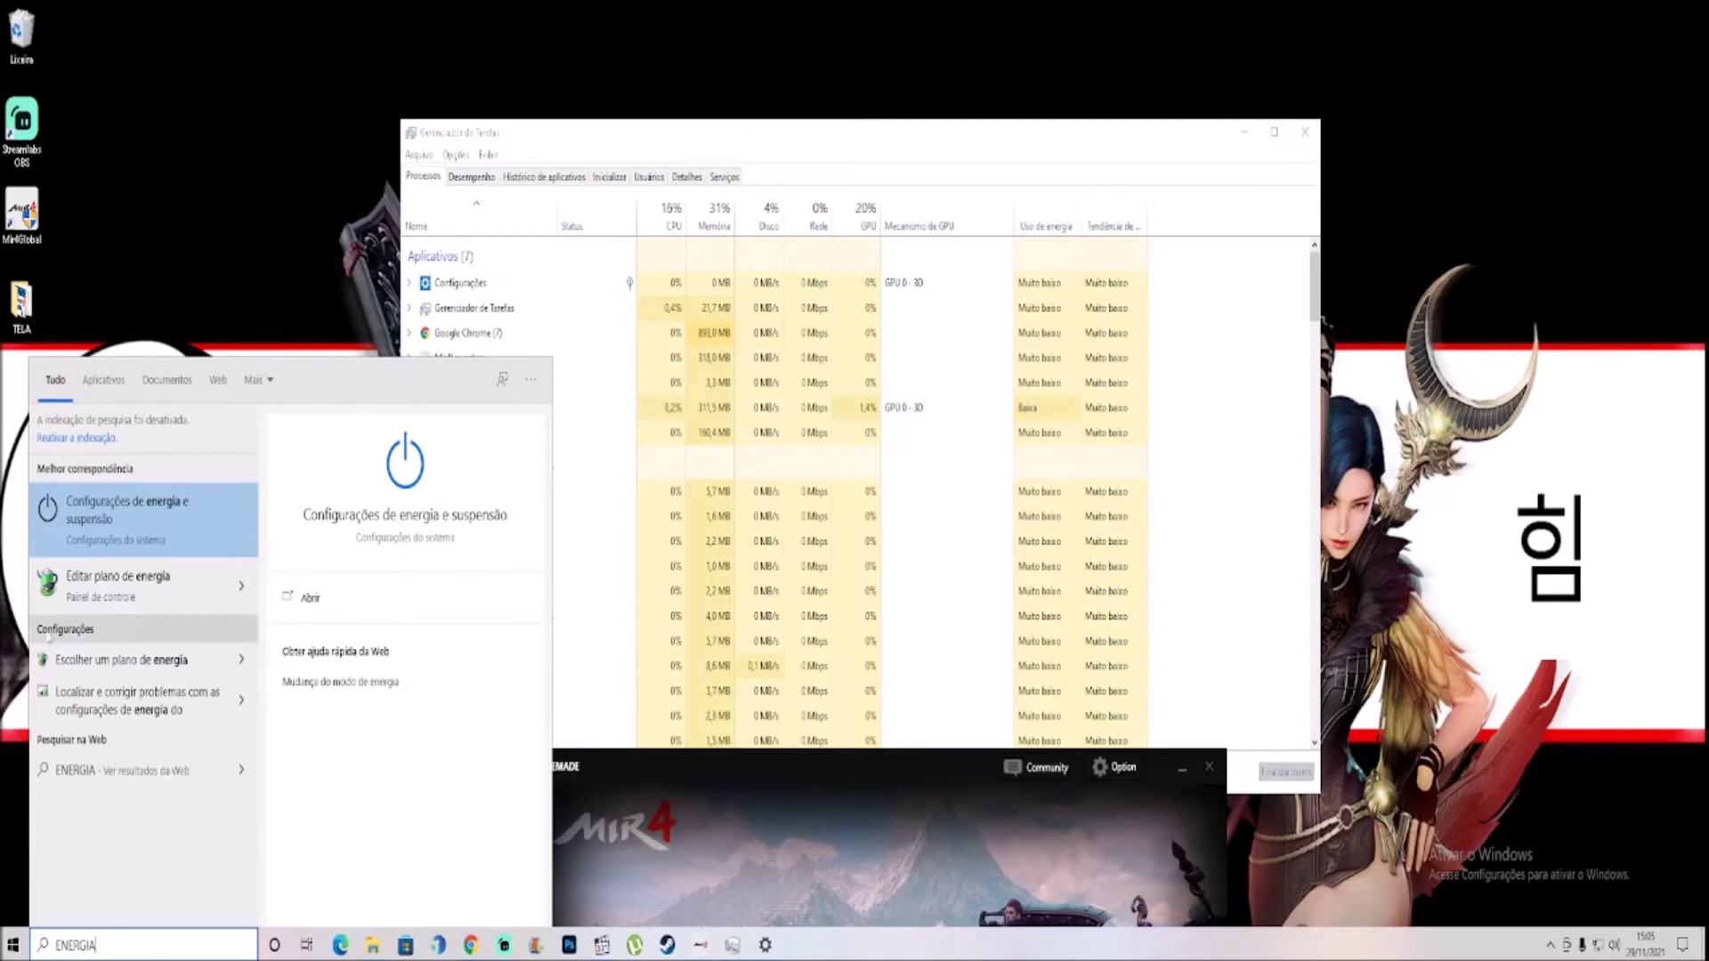
left_click(151, 528)
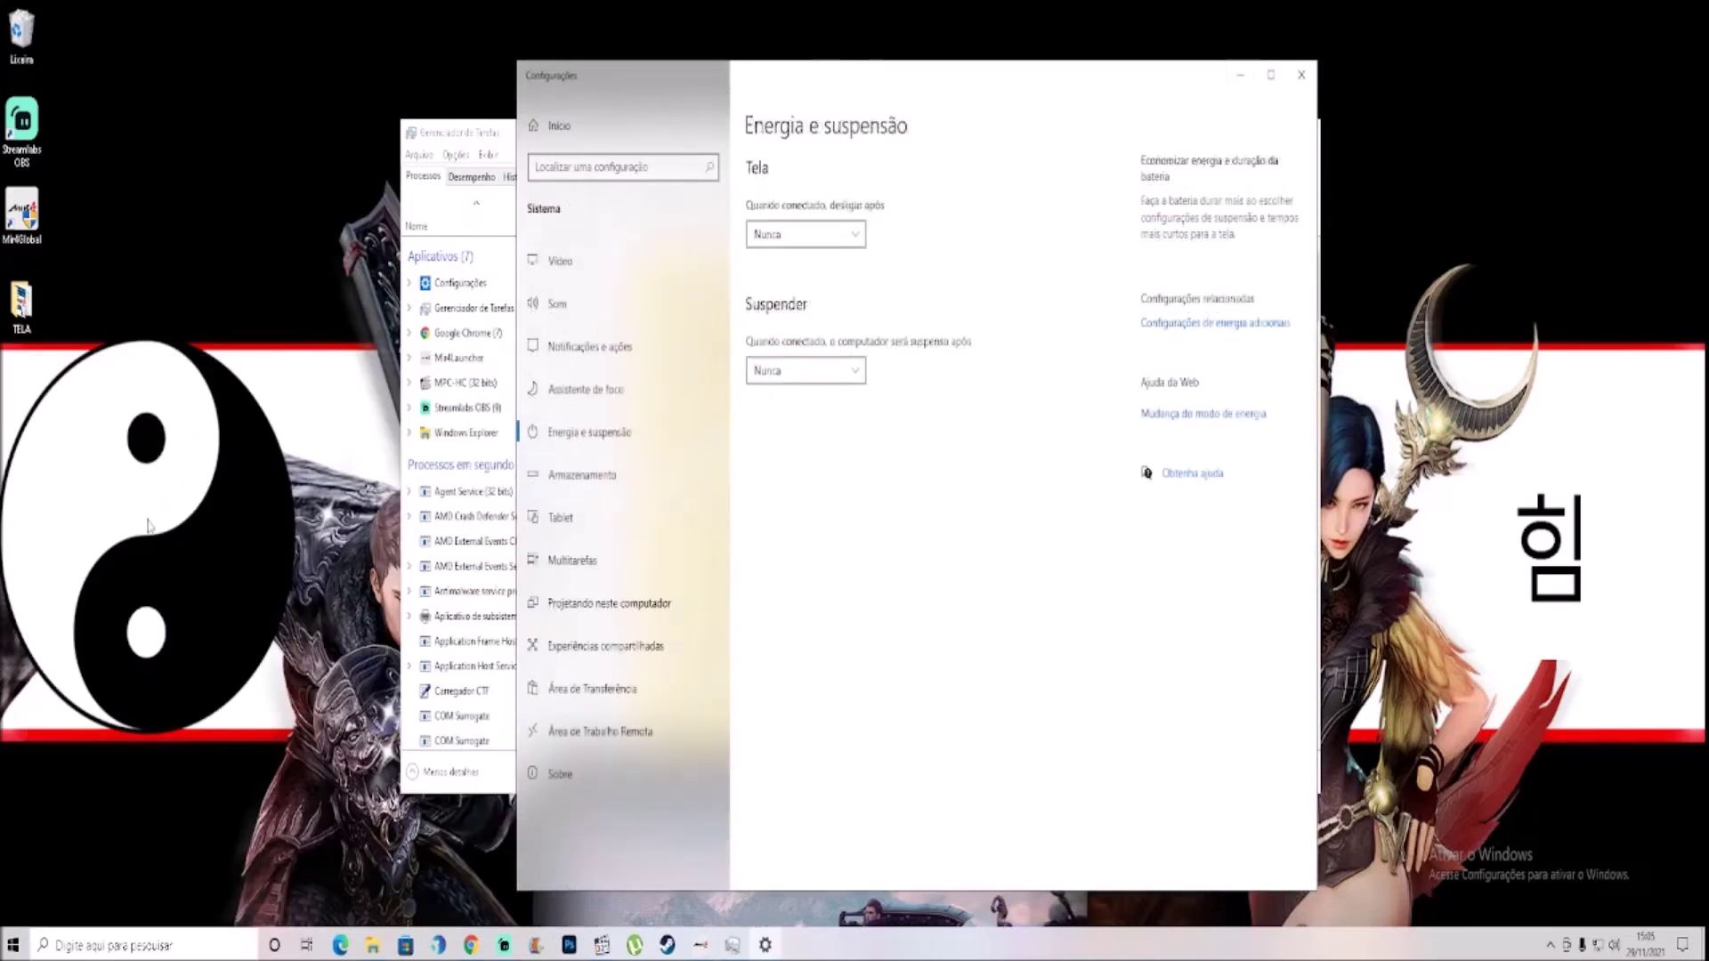
Step: Check the screen turn-off setting and open Configurações de energia adicionais to review the selected power plan
left_click(805, 234)
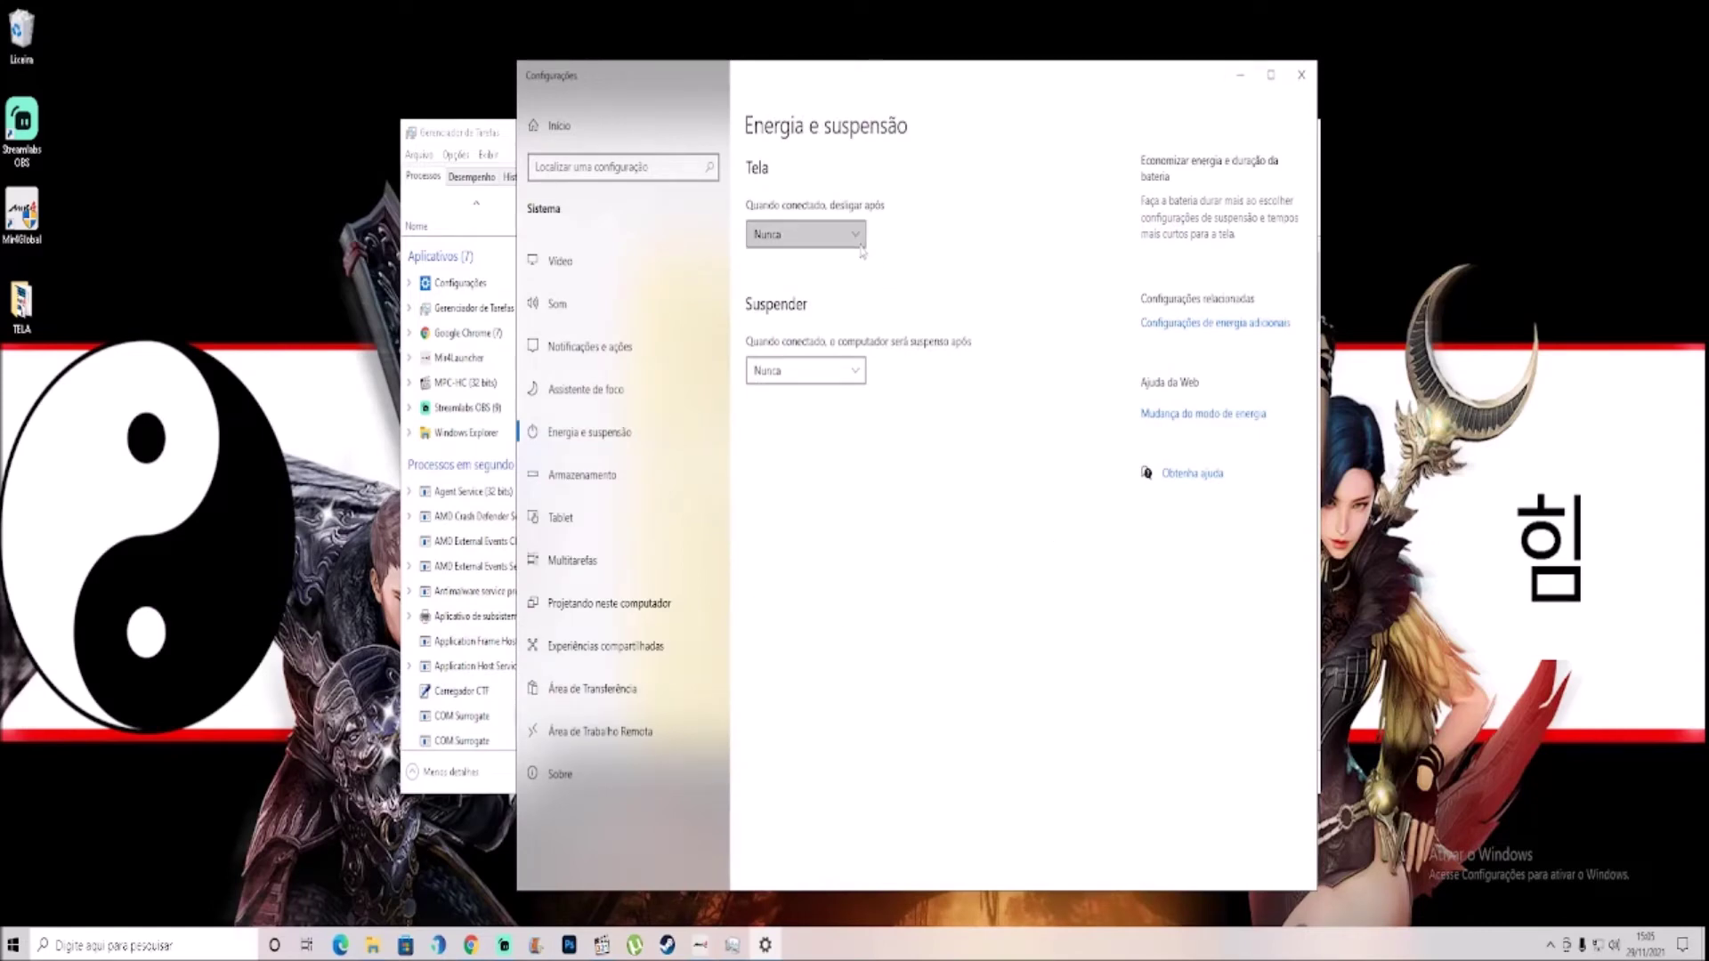
left_click(1011, 328)
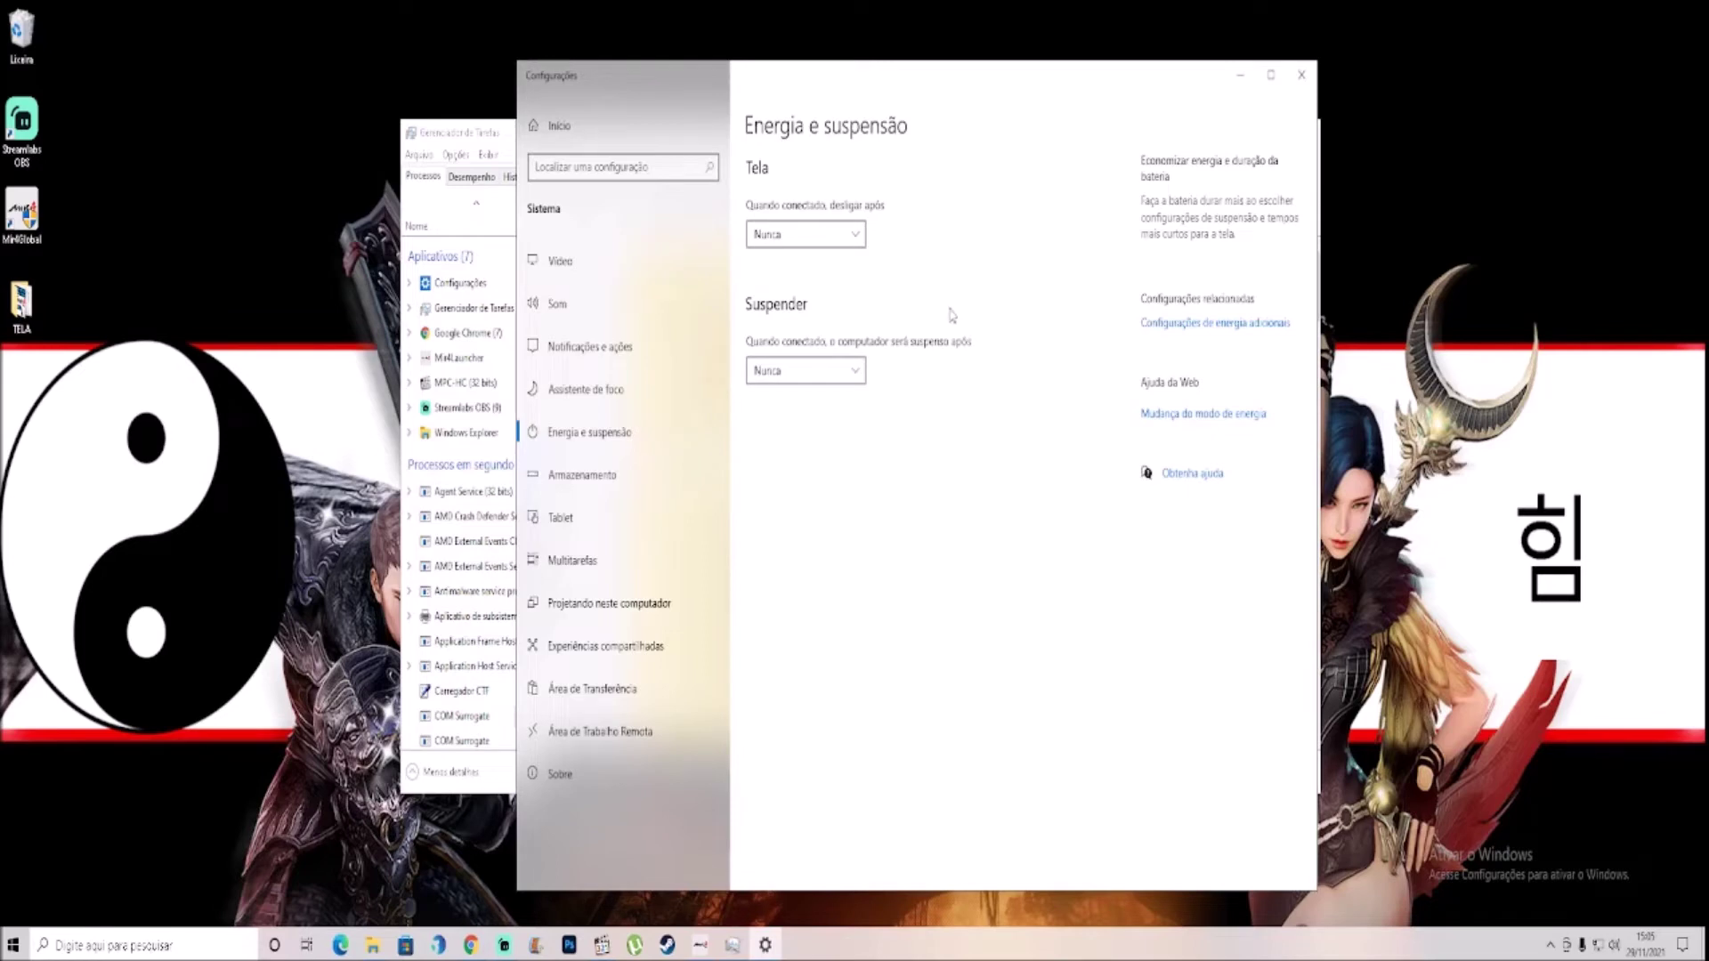
left_click(1219, 325)
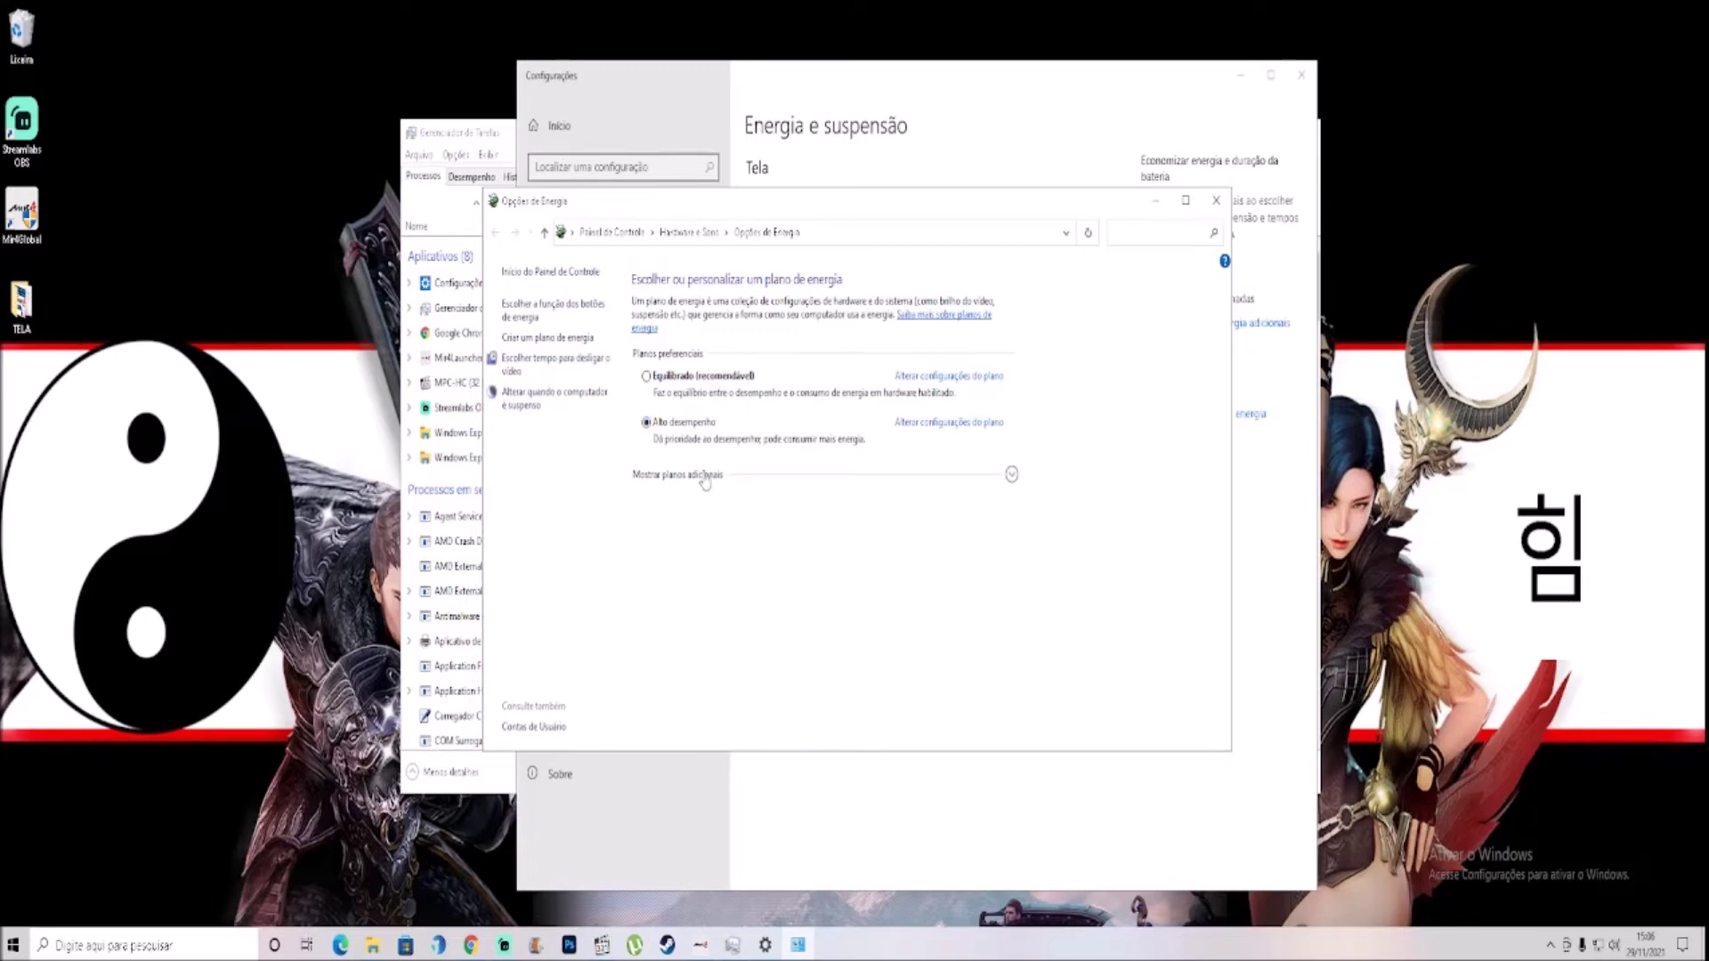
left_click(483, 134)
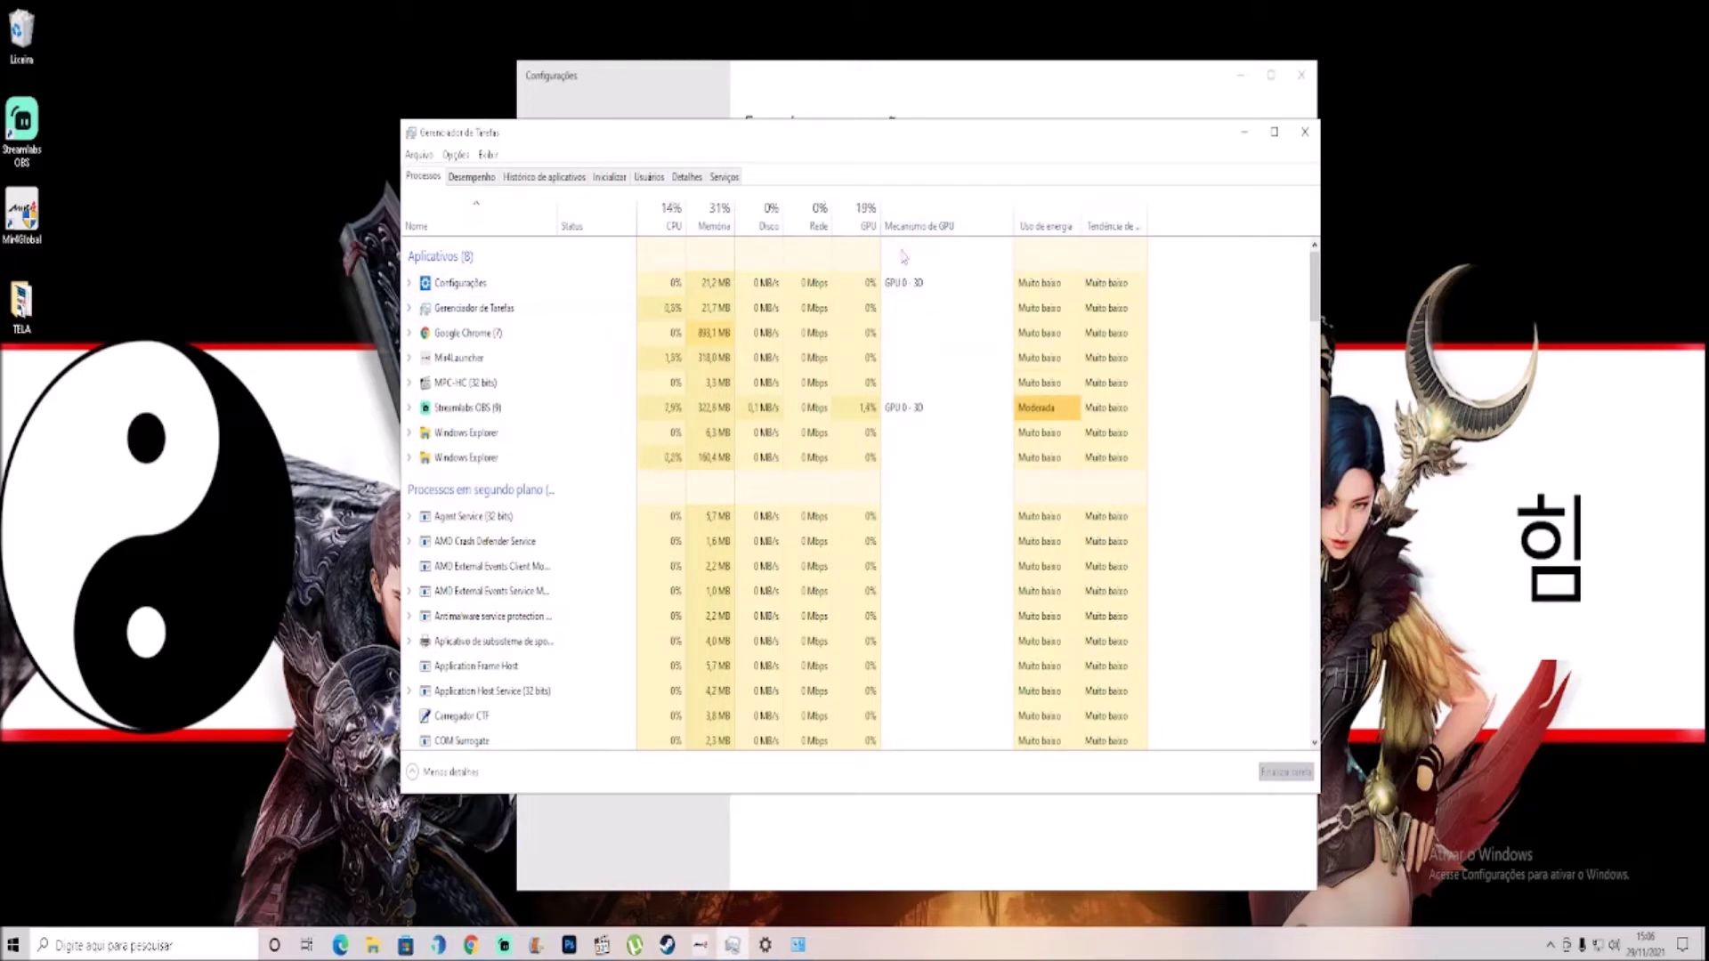
left_click(994, 100)
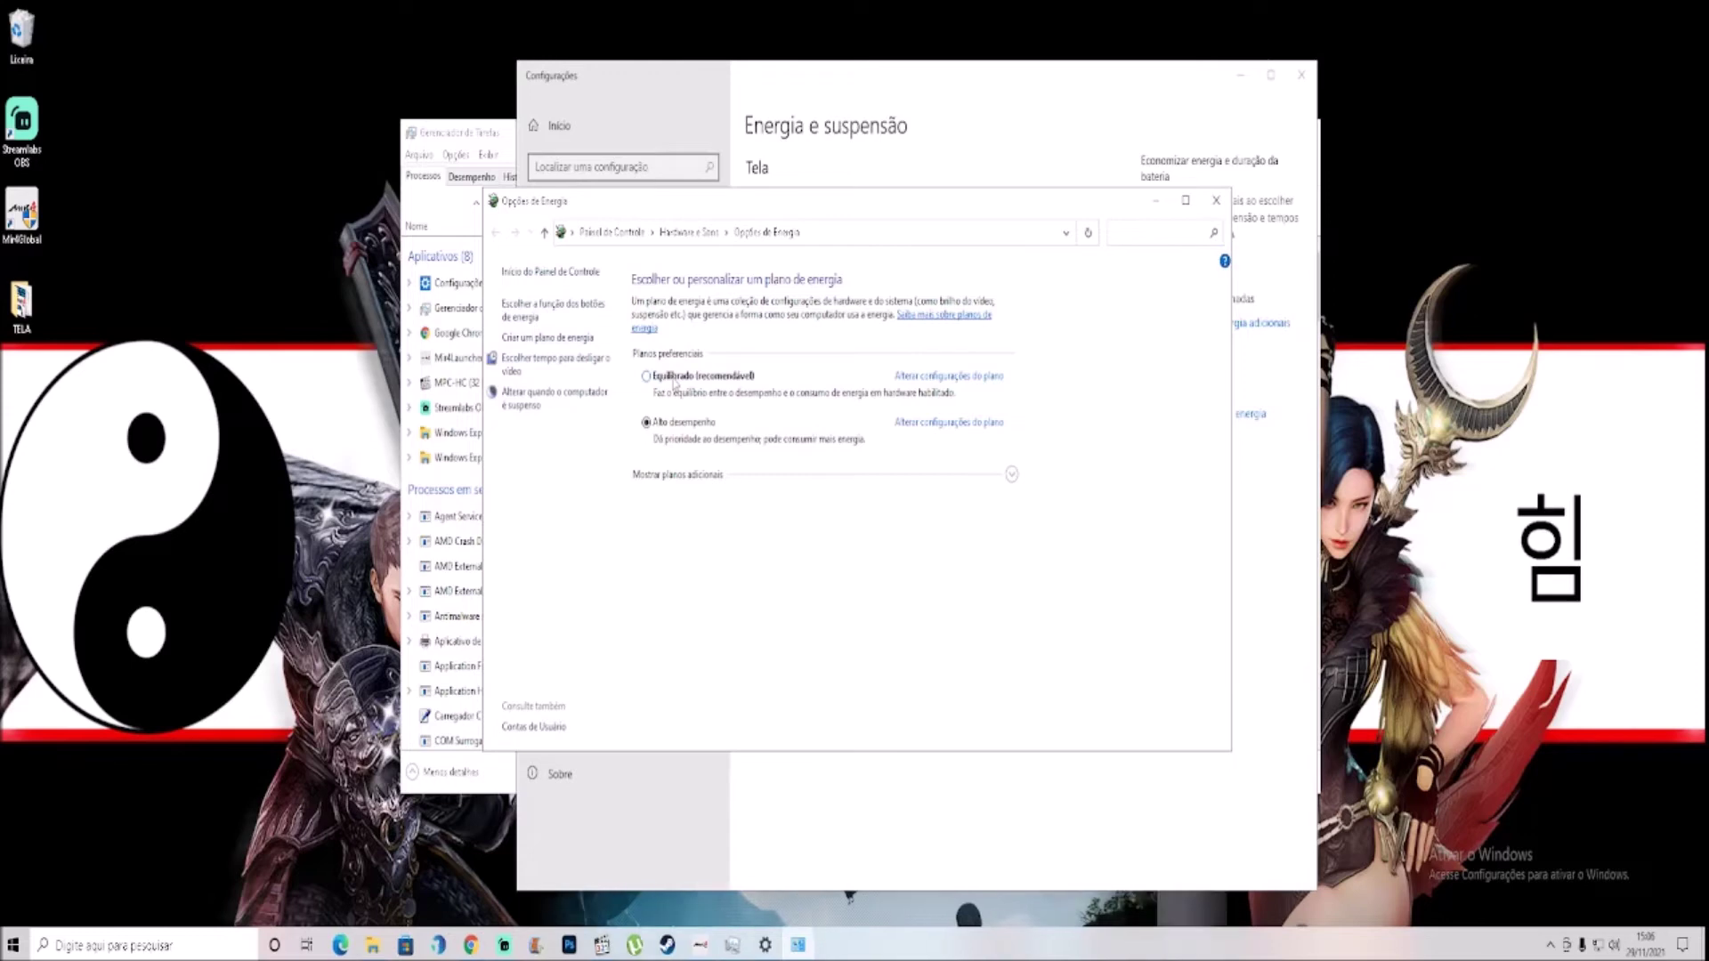
Step: Close the Opções de Energia window and minimize the Settings and Task Manager windows
left_click(1216, 201)
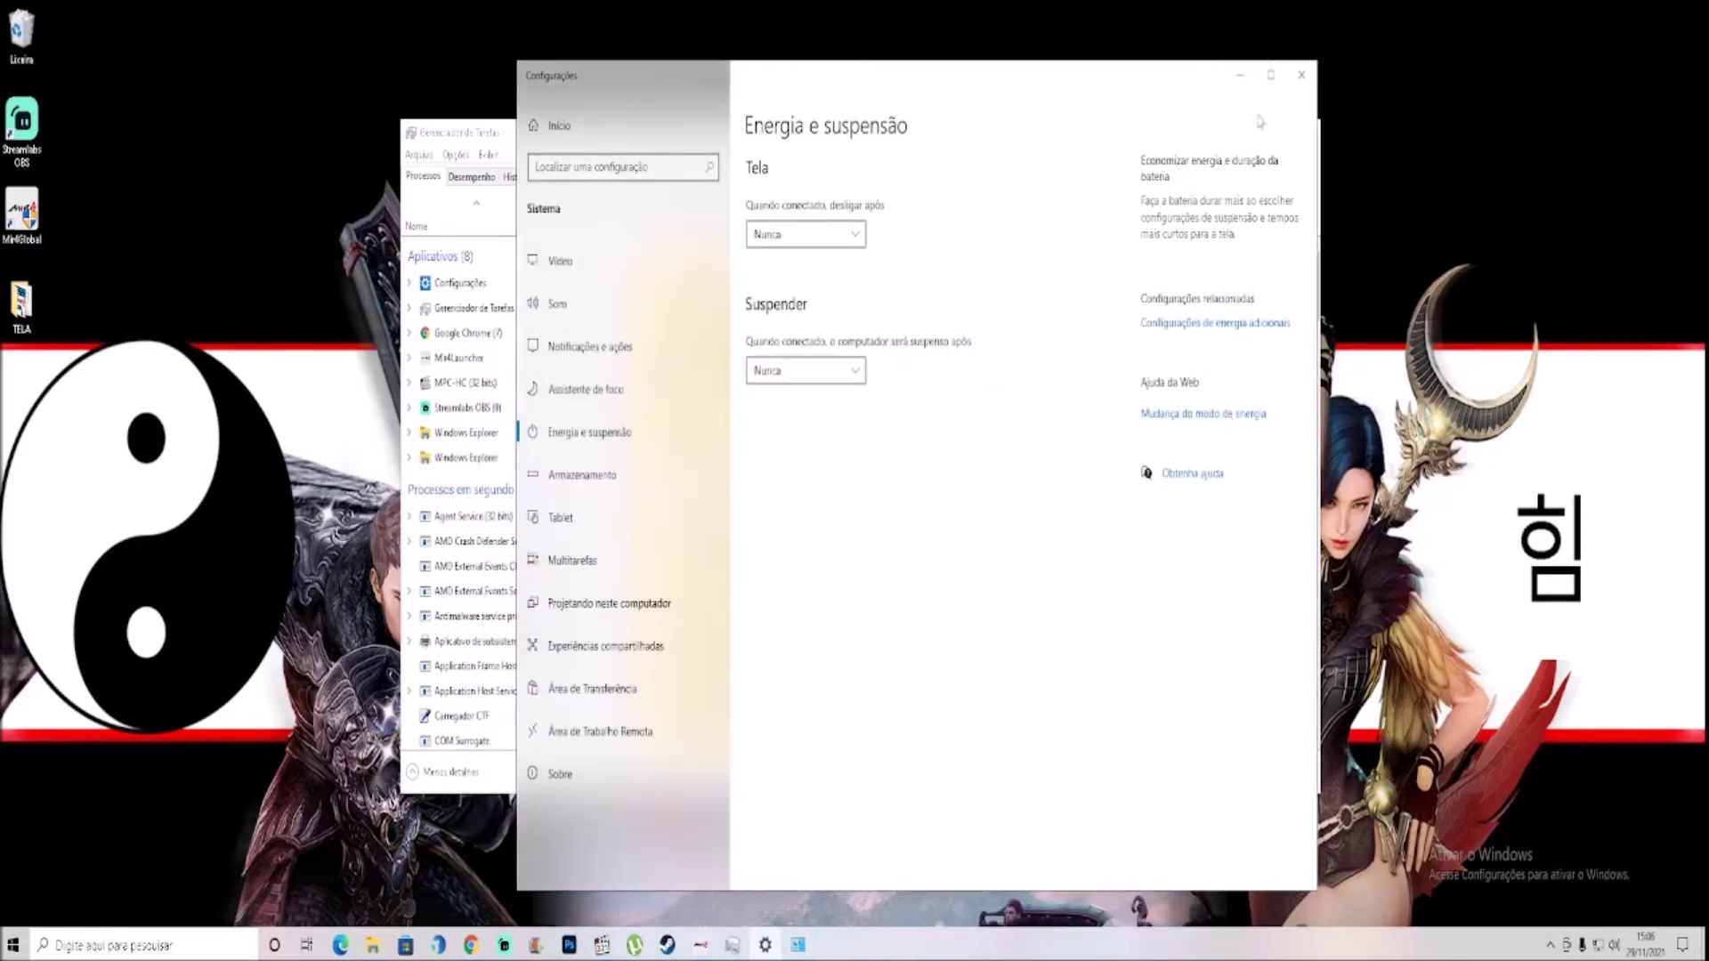
left_click(1240, 75)
left_click(1246, 133)
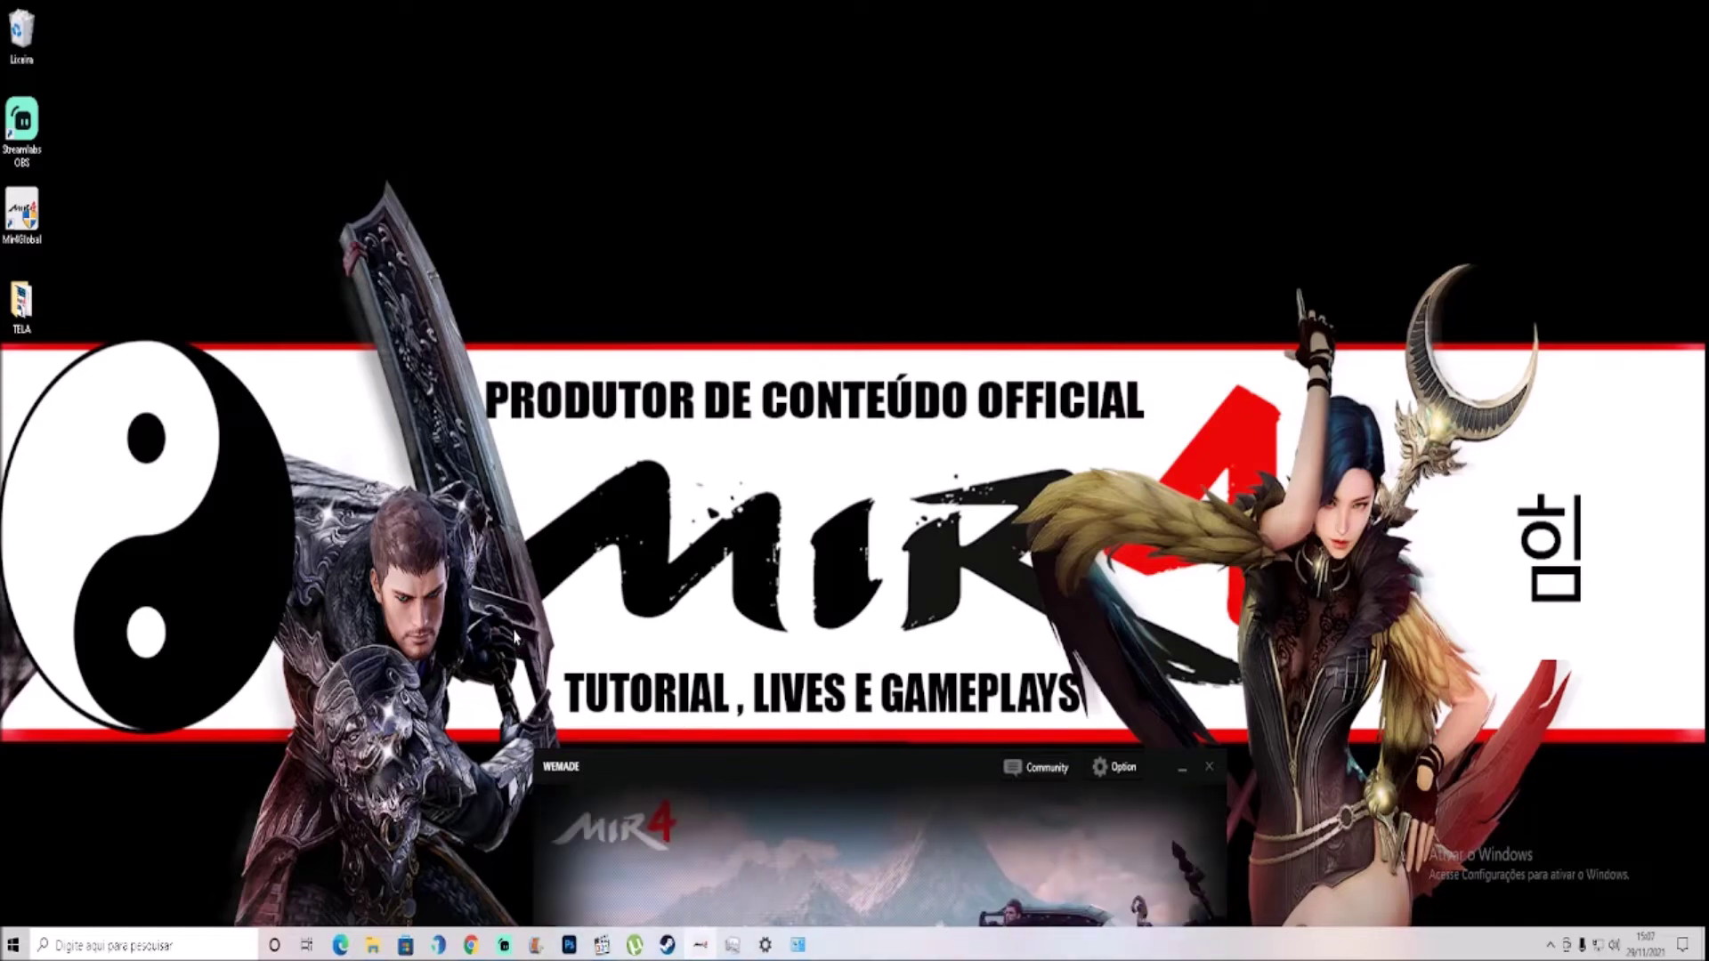
Step: Switch to Google Chrome and search Google for quick cpu in a new tab
left_click(169, 942)
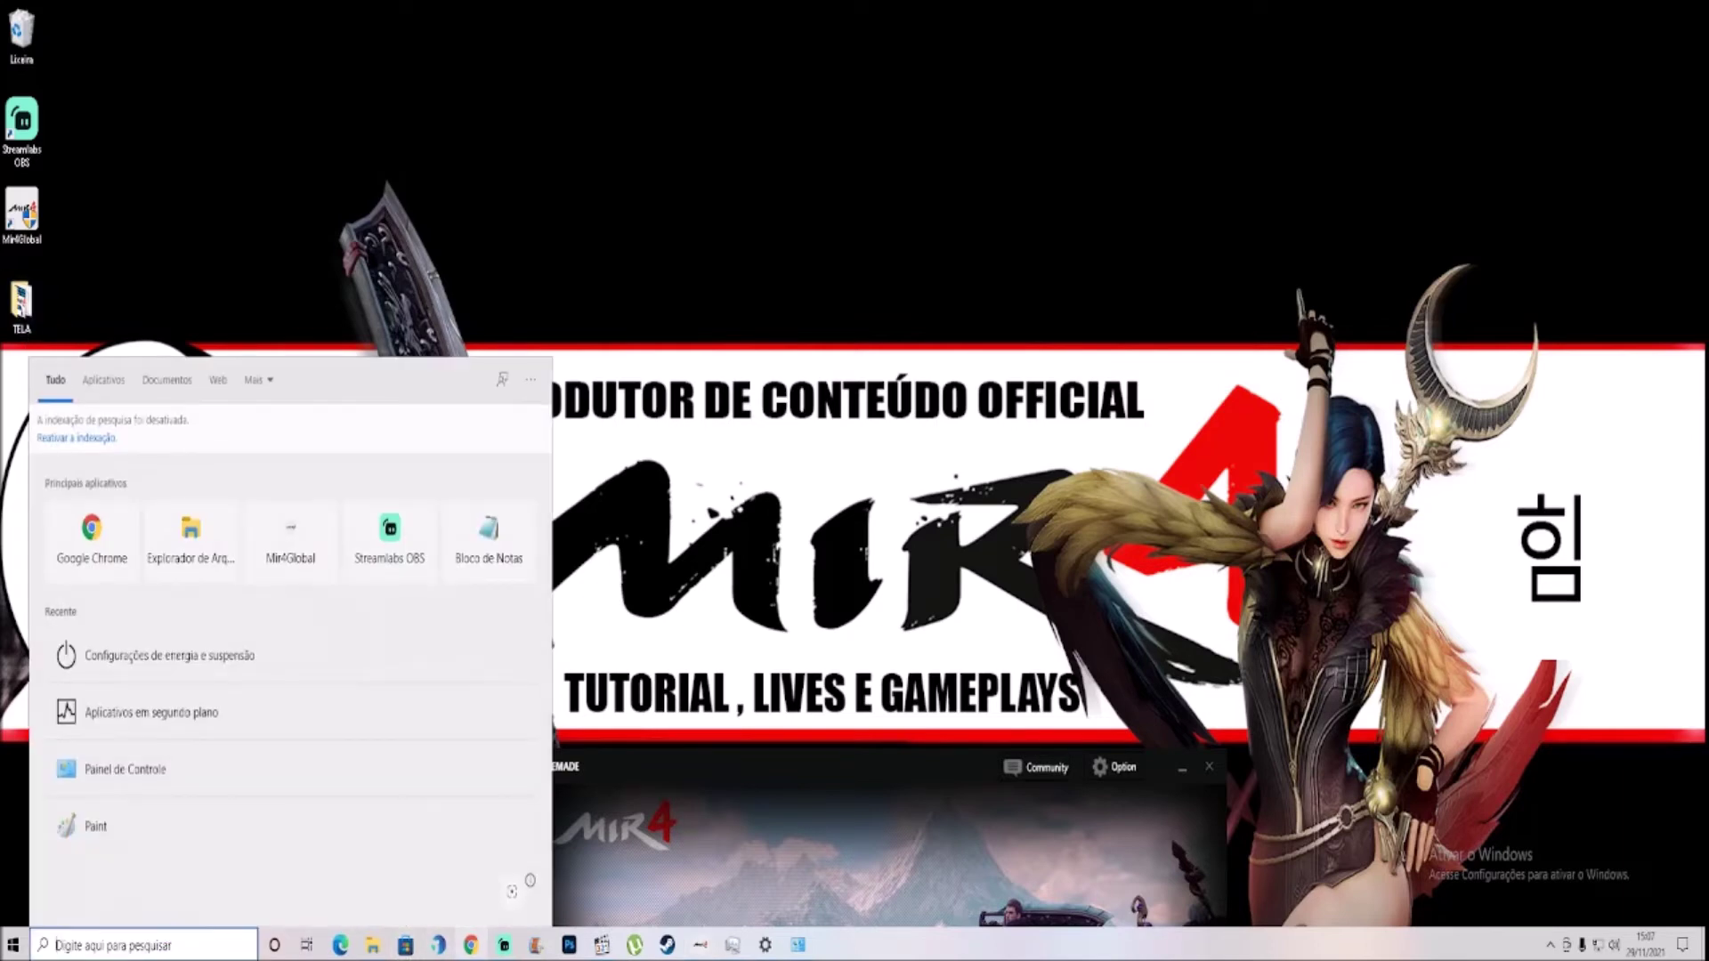
left_click(470, 945)
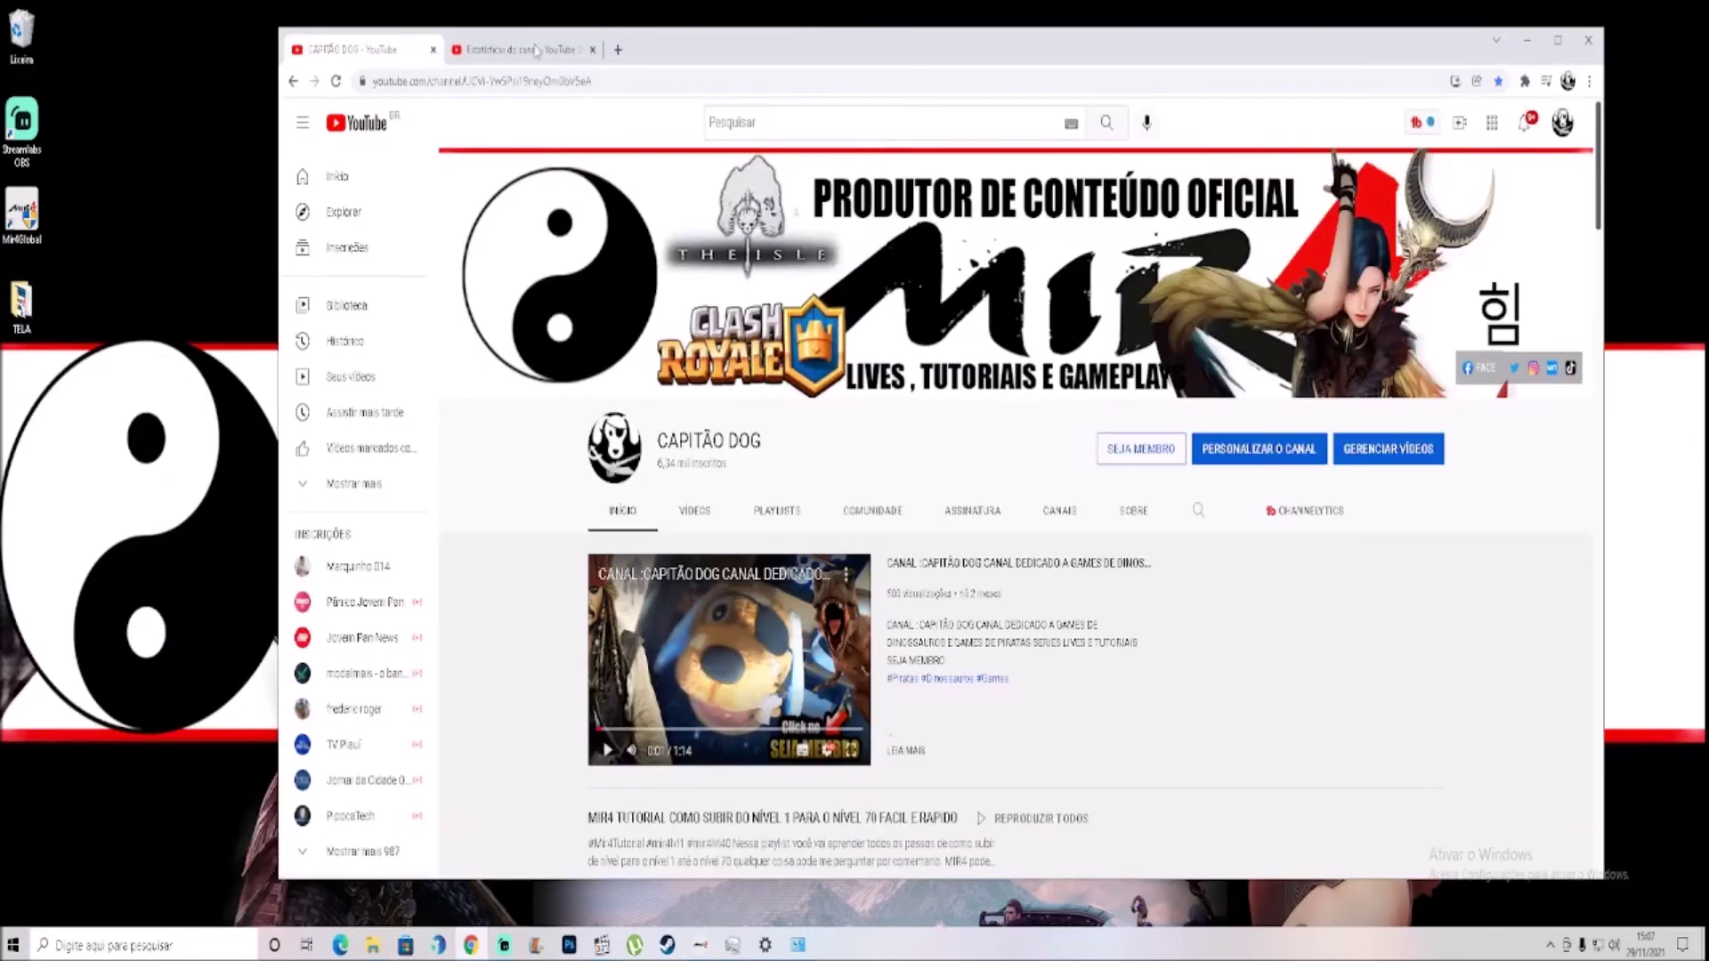
left_click(536, 51)
left_click(619, 50)
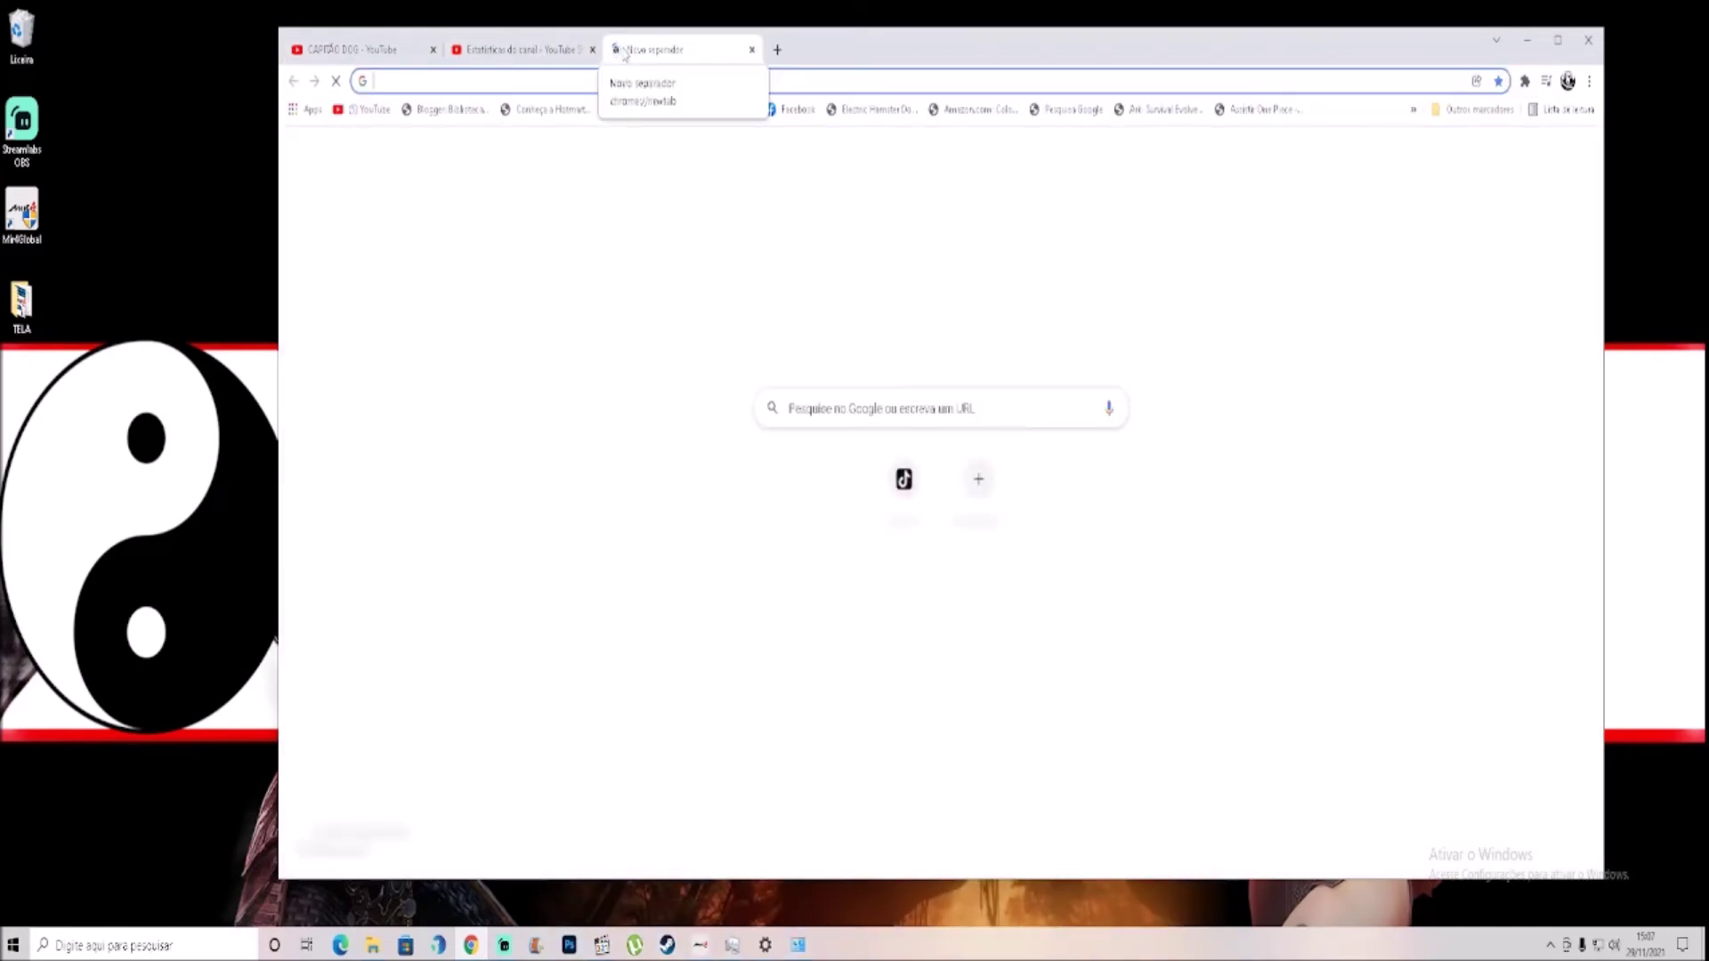
type("QUICK")
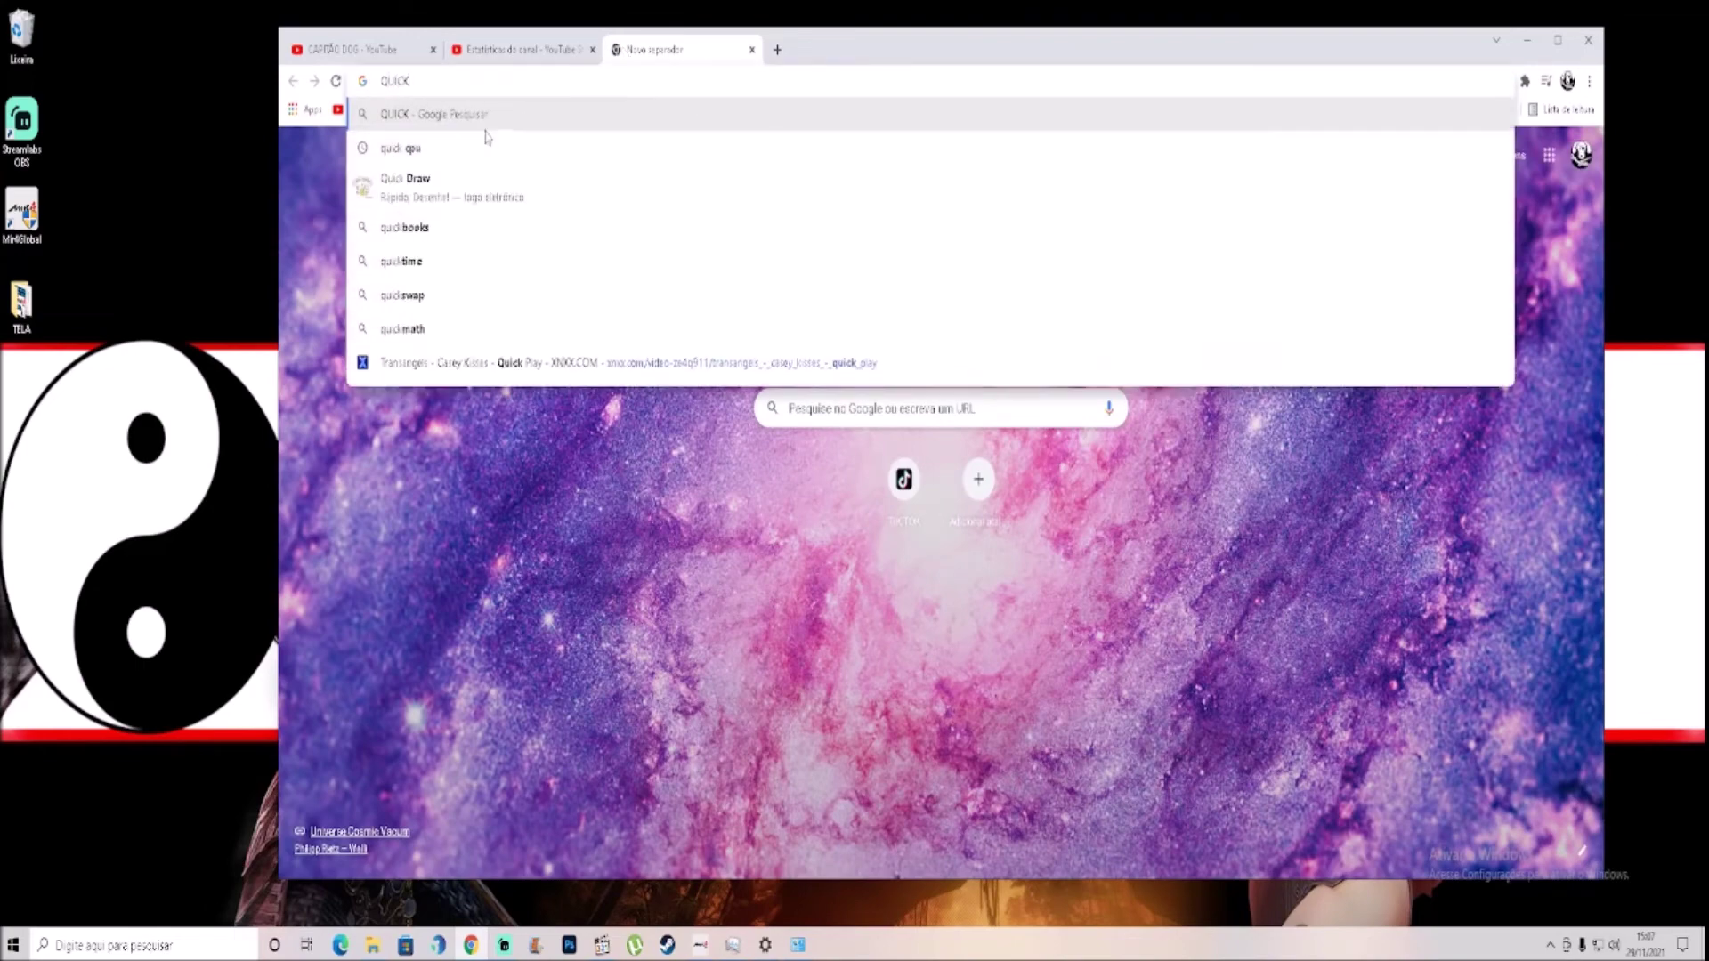
left_click(489, 148)
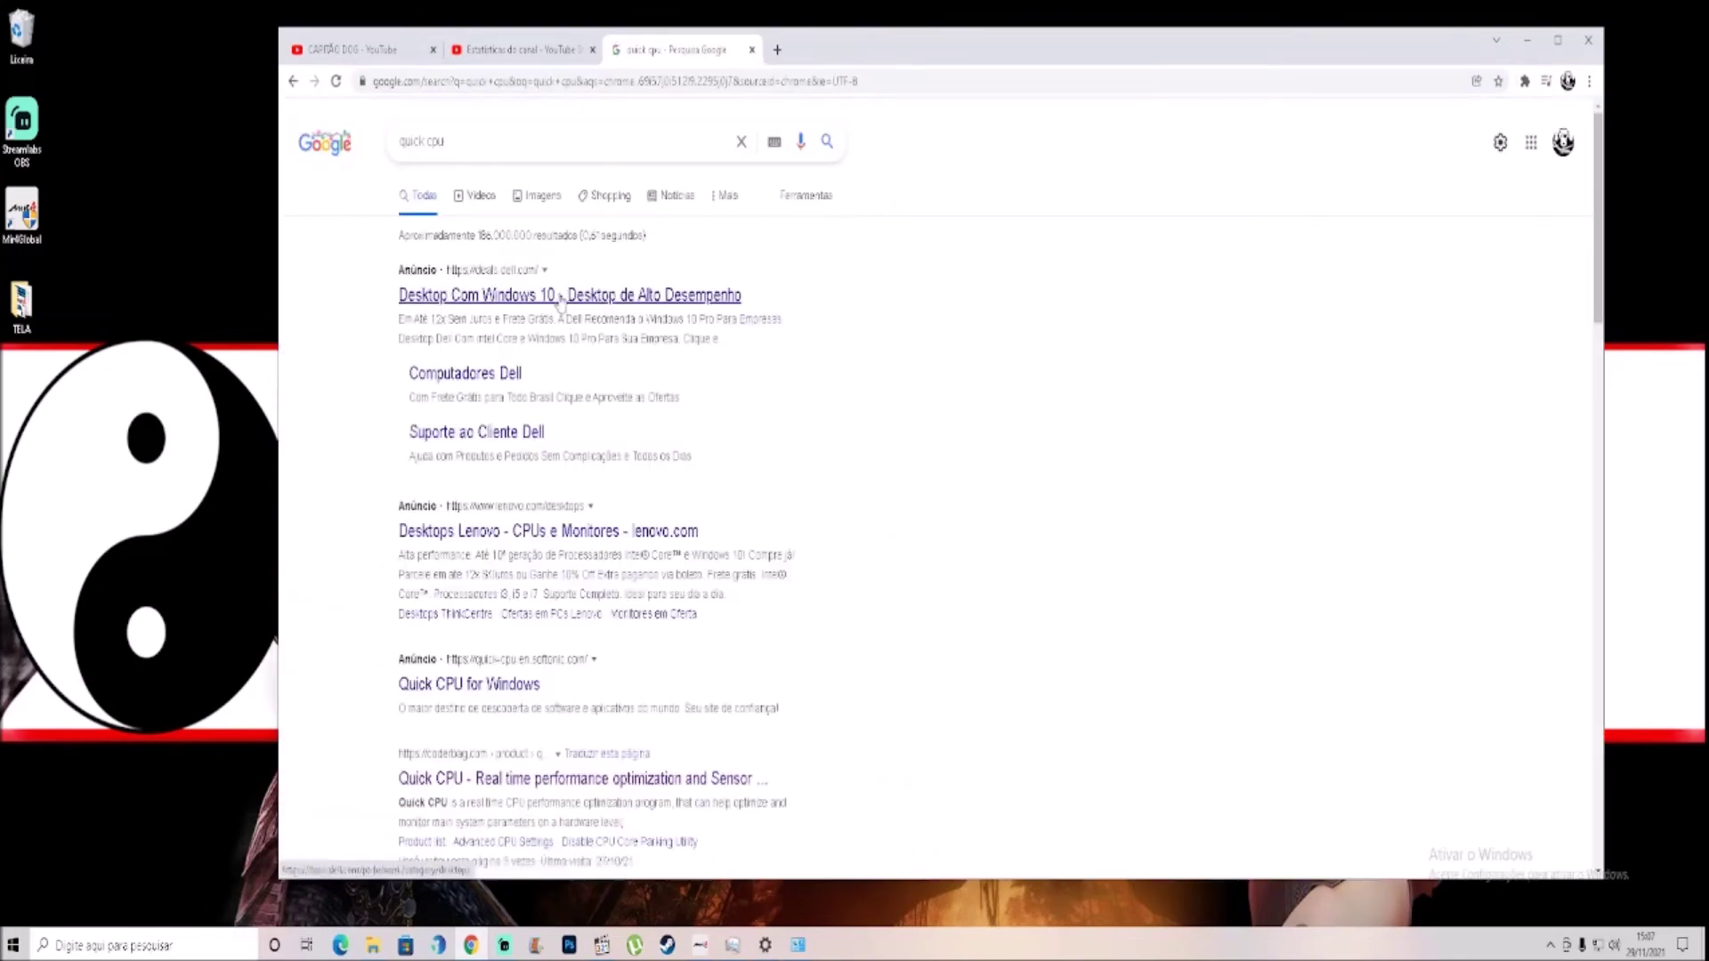
left_click(560, 297)
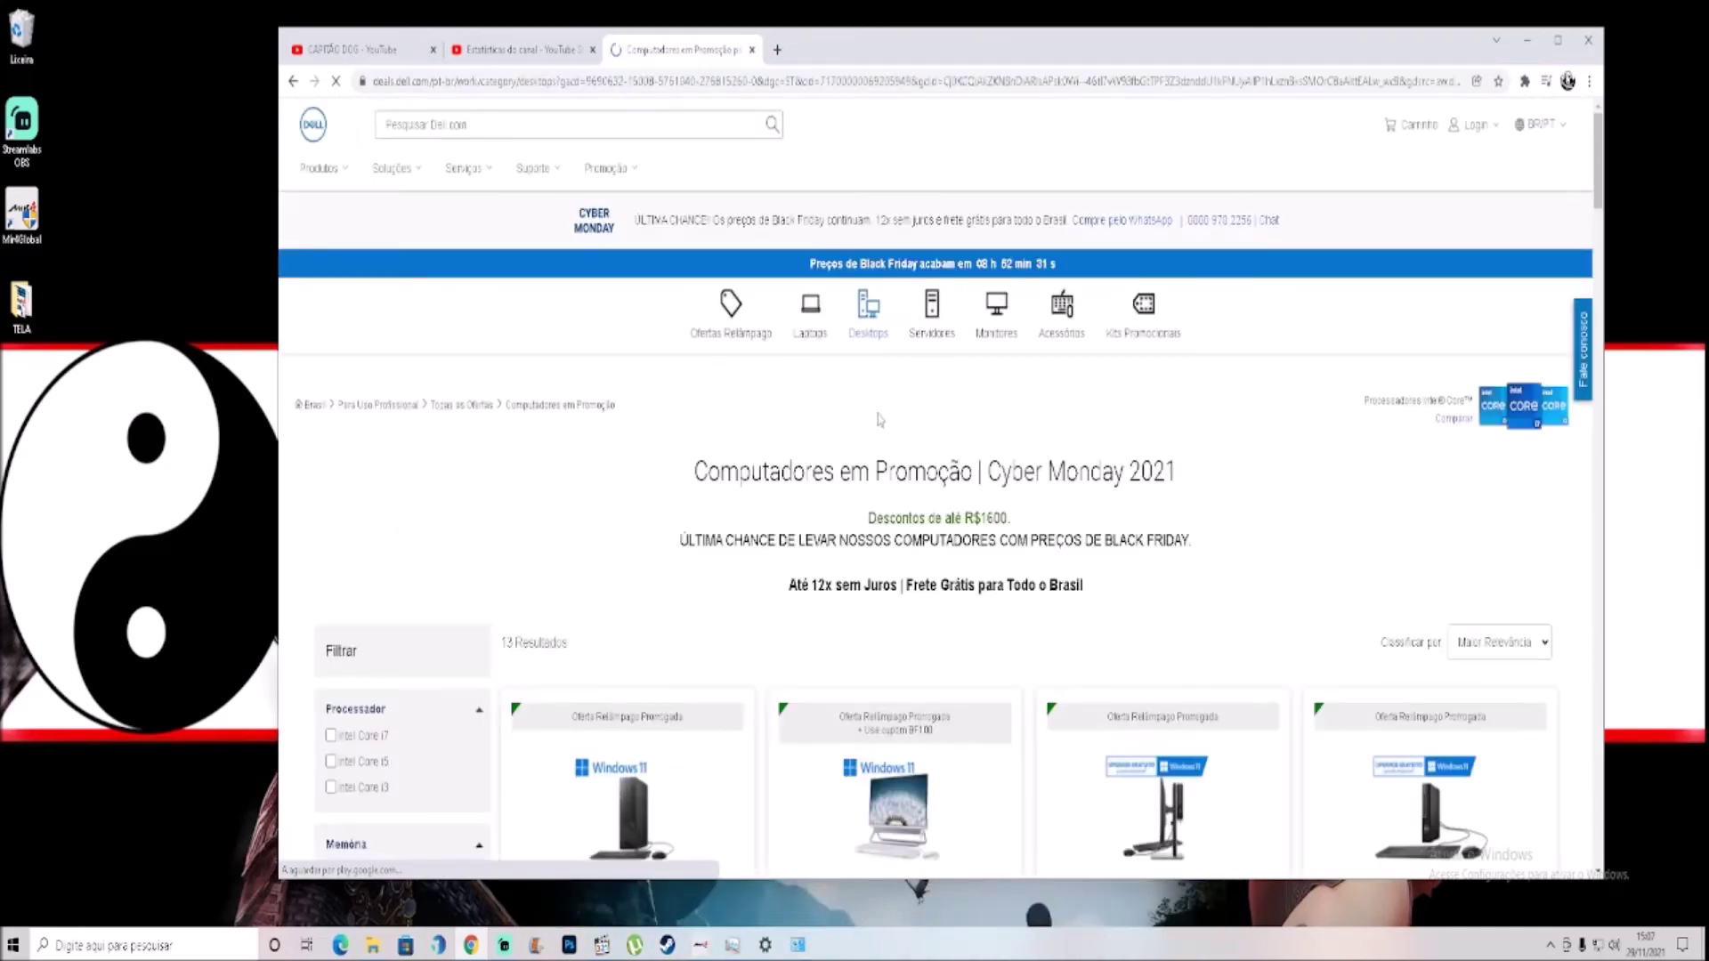
scroll(880, 419, "down", 4)
scroll(474, 232, "up", 4)
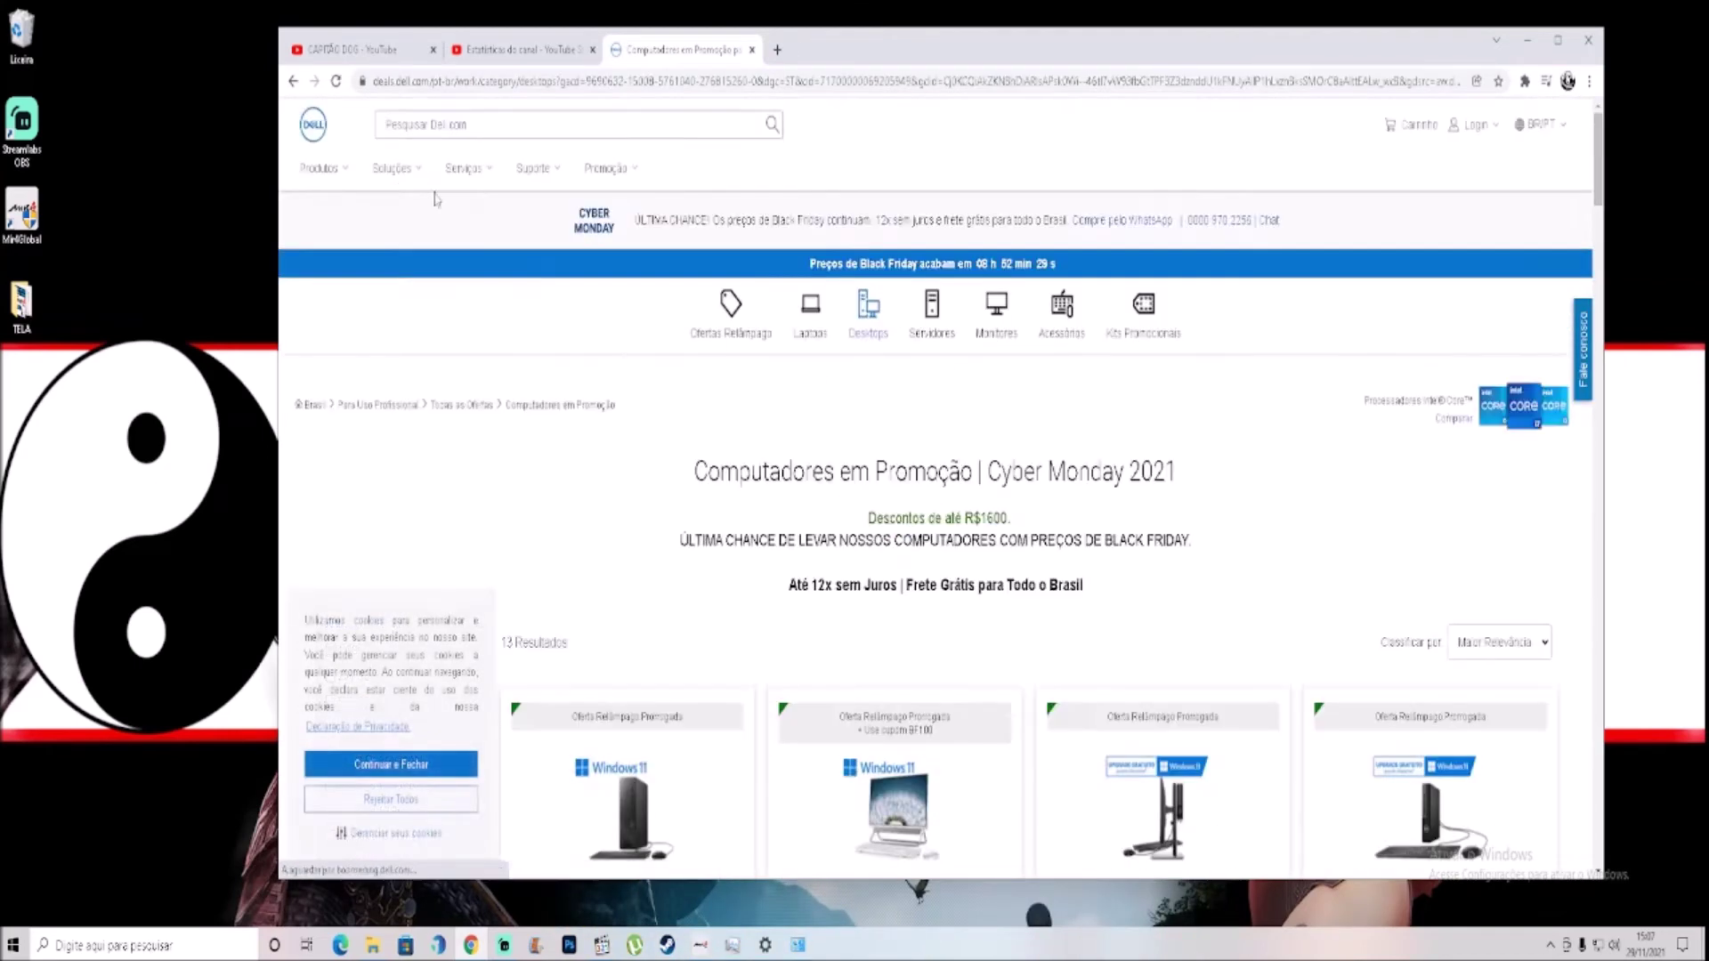
left_click(292, 81)
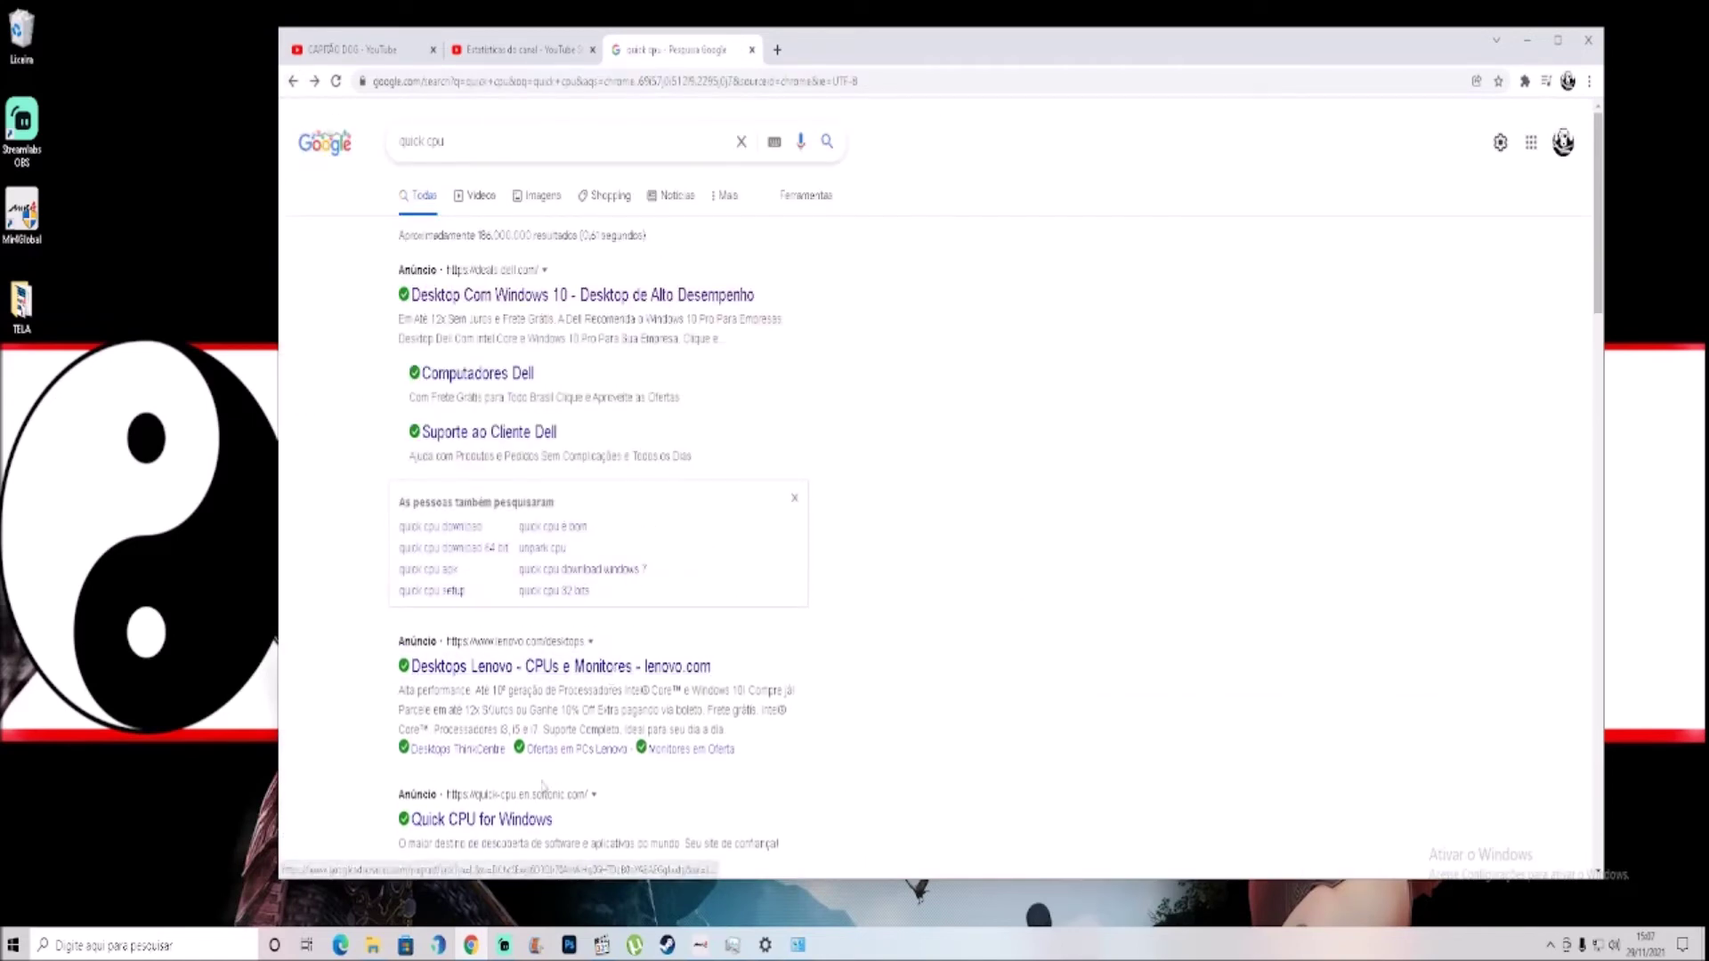
Step: Open the Quick CPU for Windows result on Softonic, look through the page to its Free Download option, and minimize Chrome
left_click(534, 821)
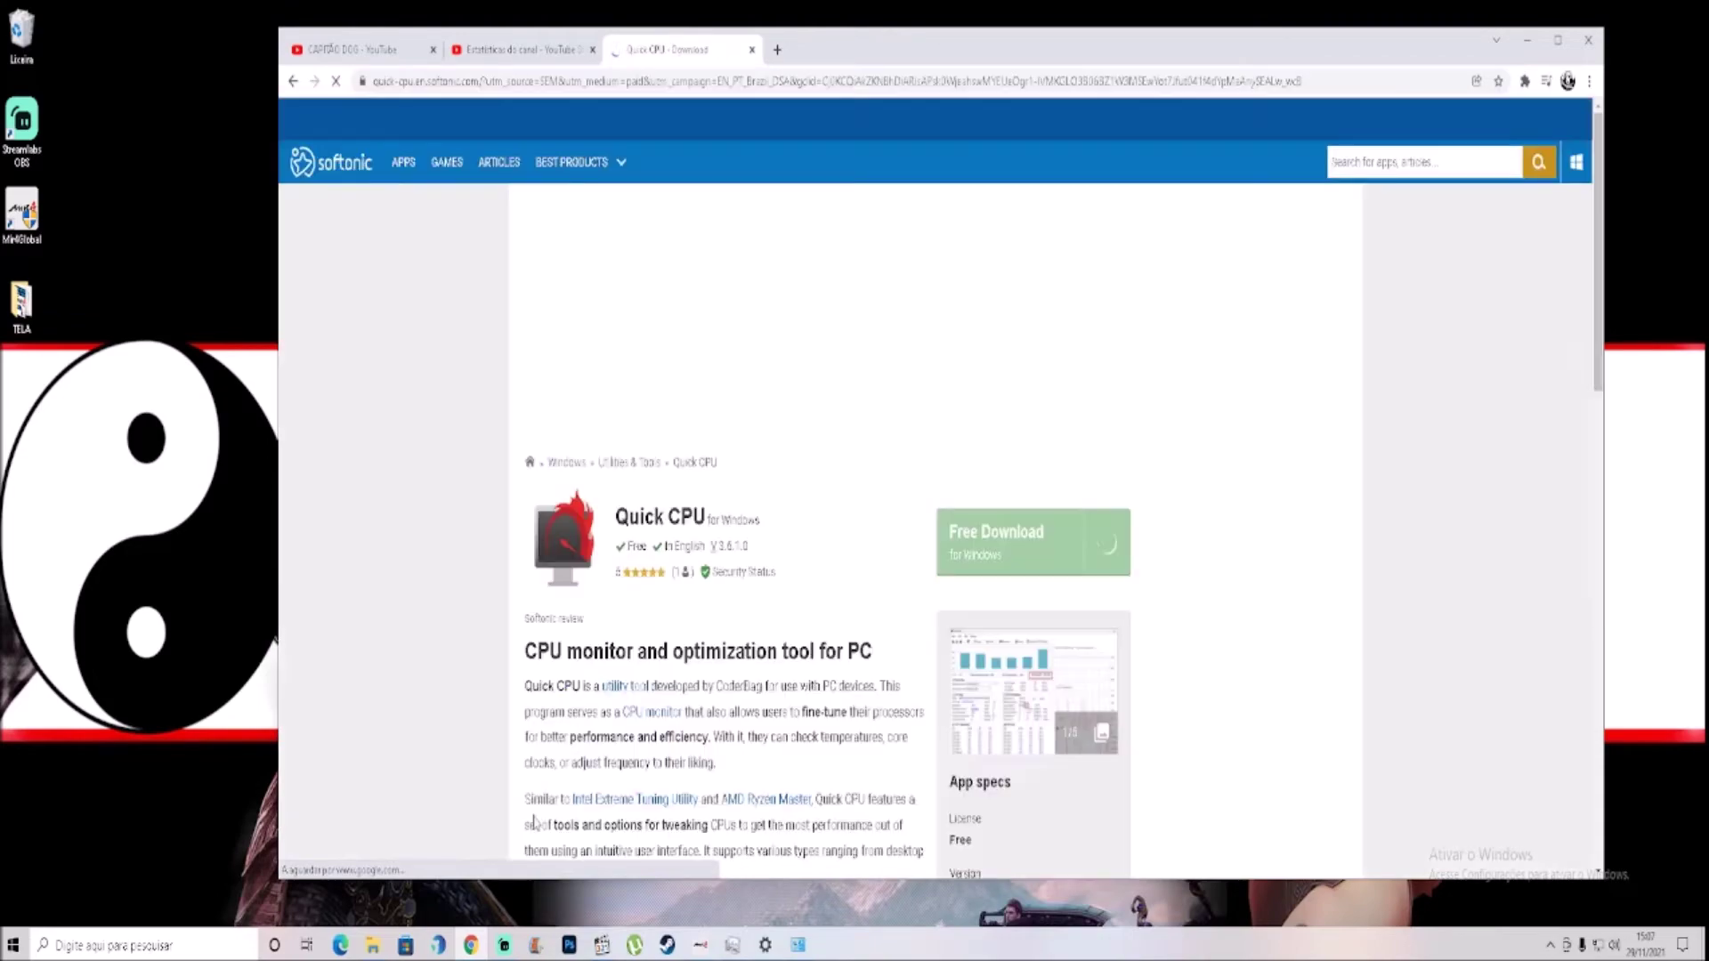
scroll(727, 521, "down", 3)
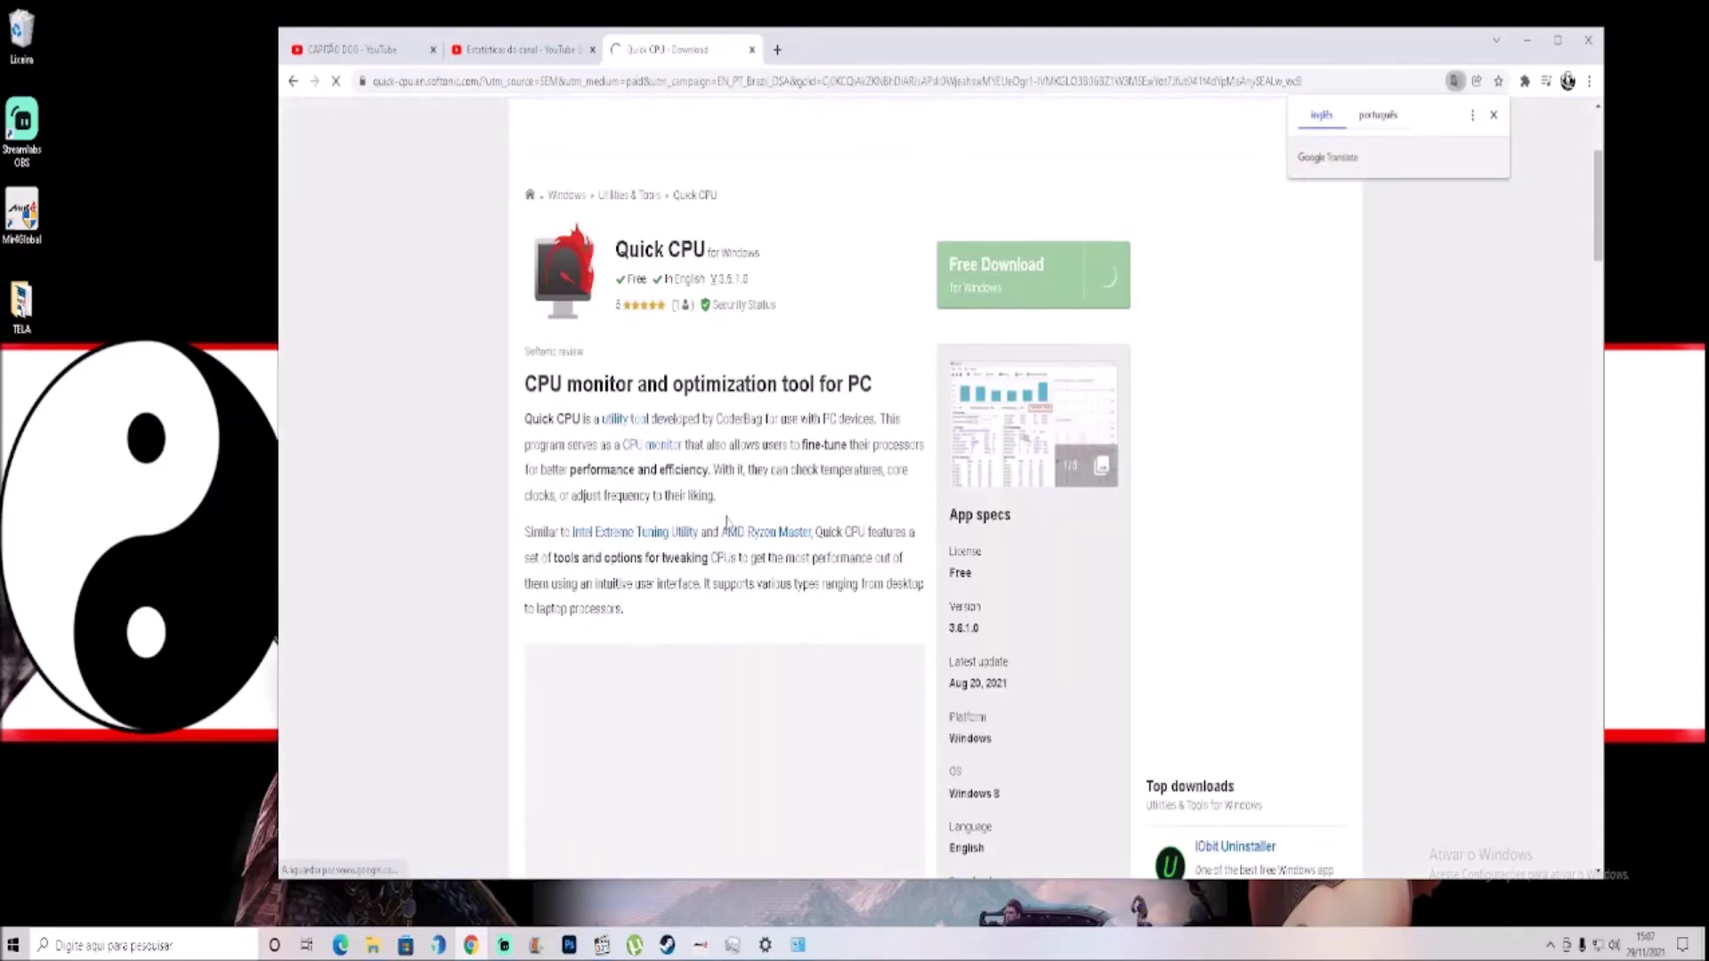
scroll(771, 557, "down", 5)
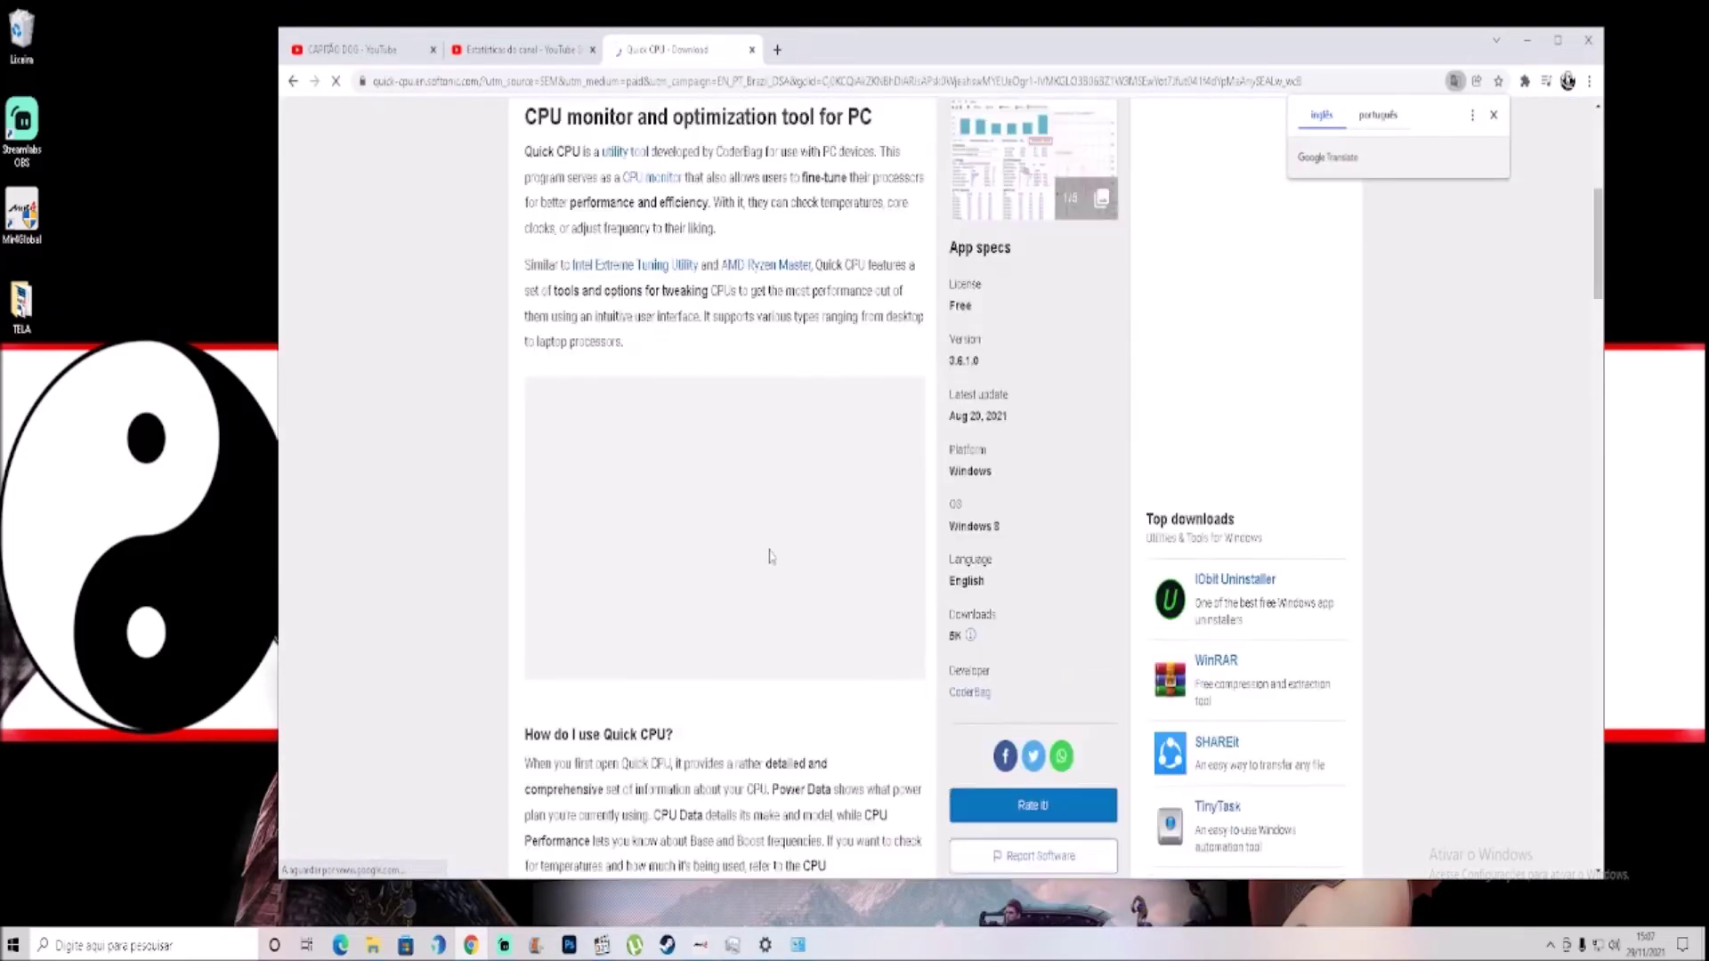
scroll(771, 556, "down", 10)
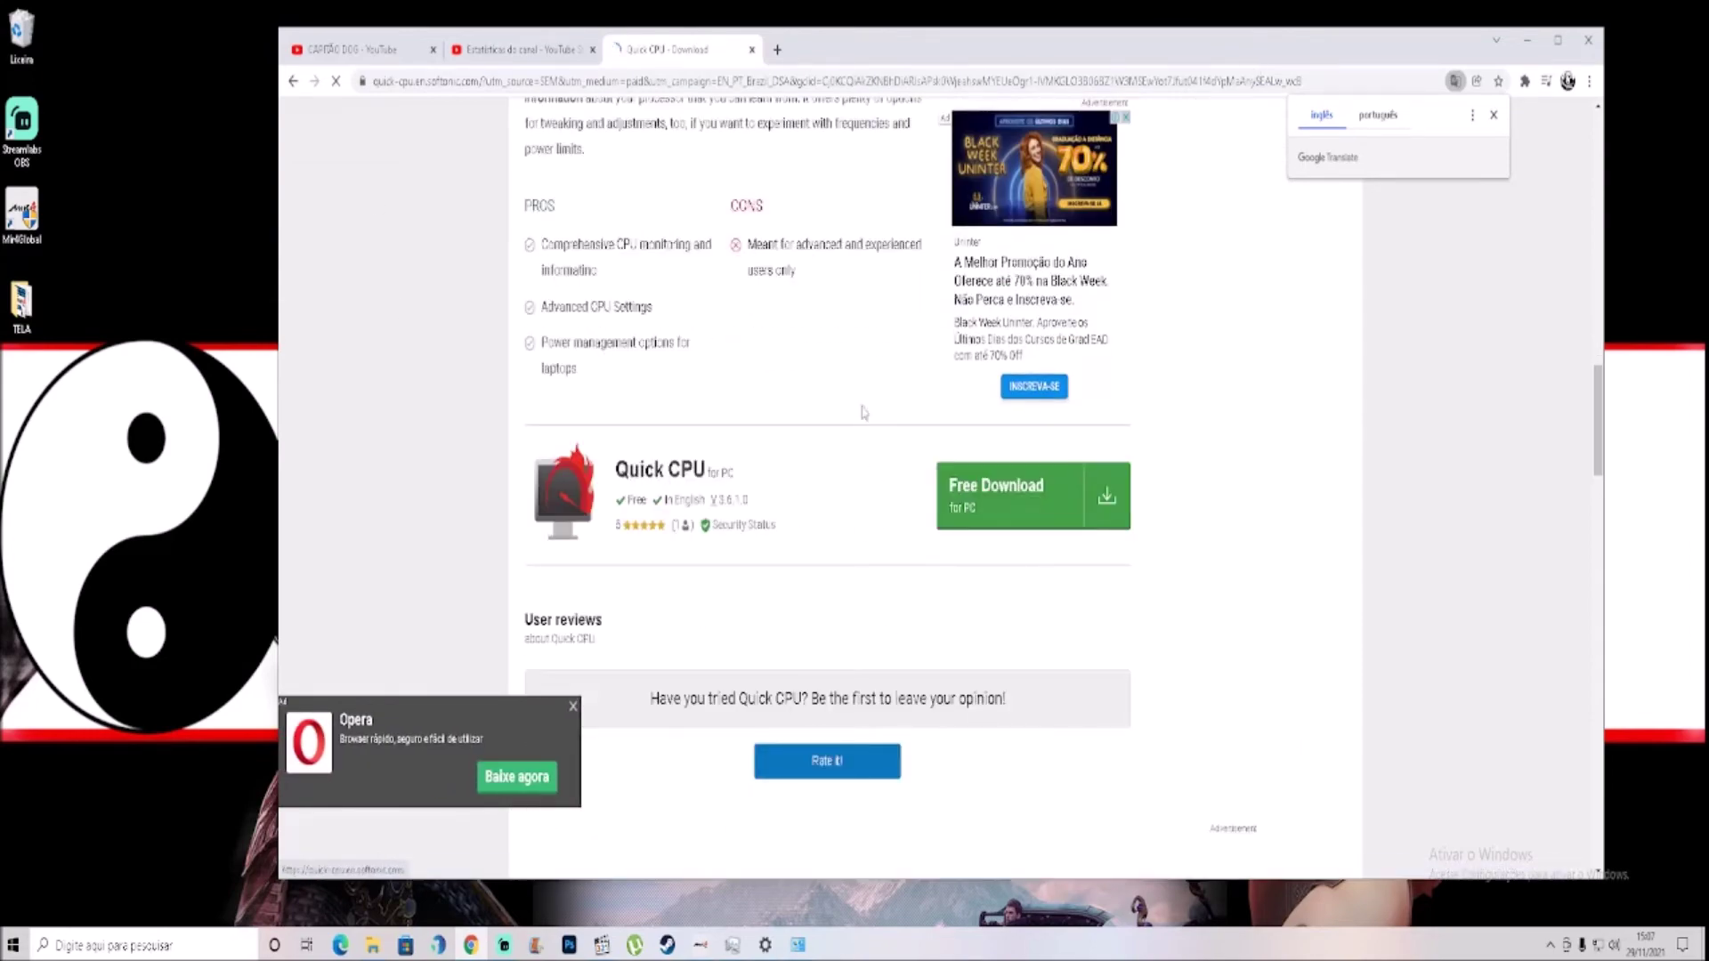
left_click(1526, 41)
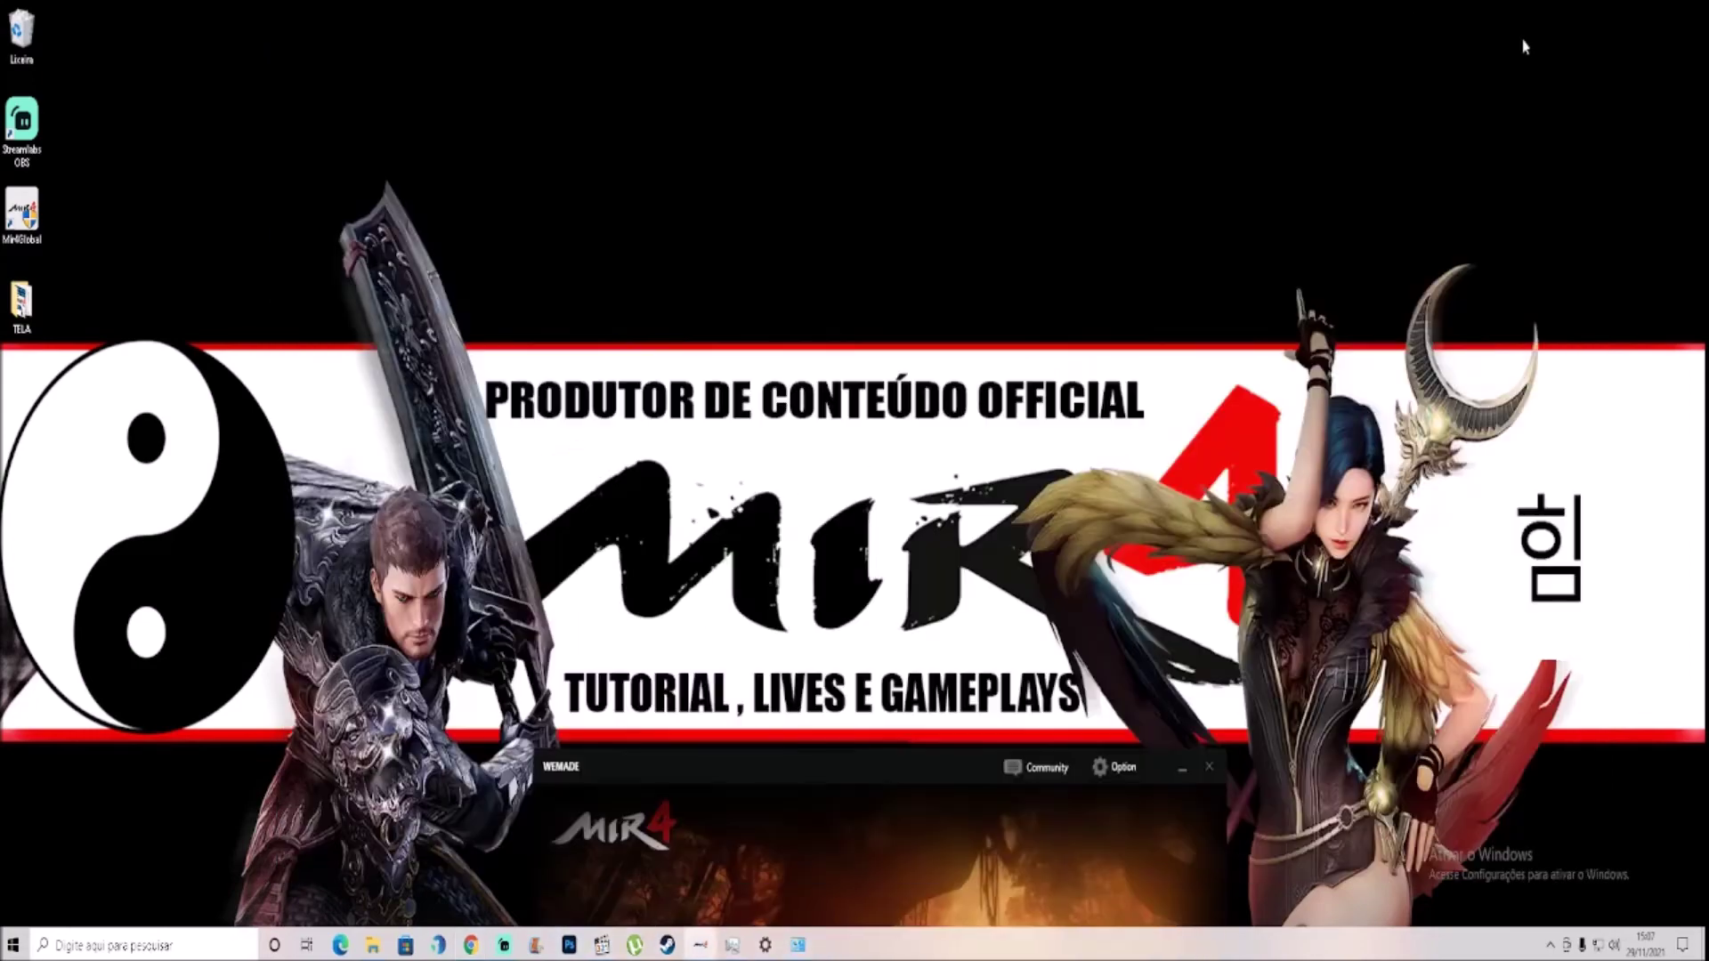
Step: Launch QuickCPU from the TELA desktop folder, closing the folder and dismissing the update notice
double_click(27, 303)
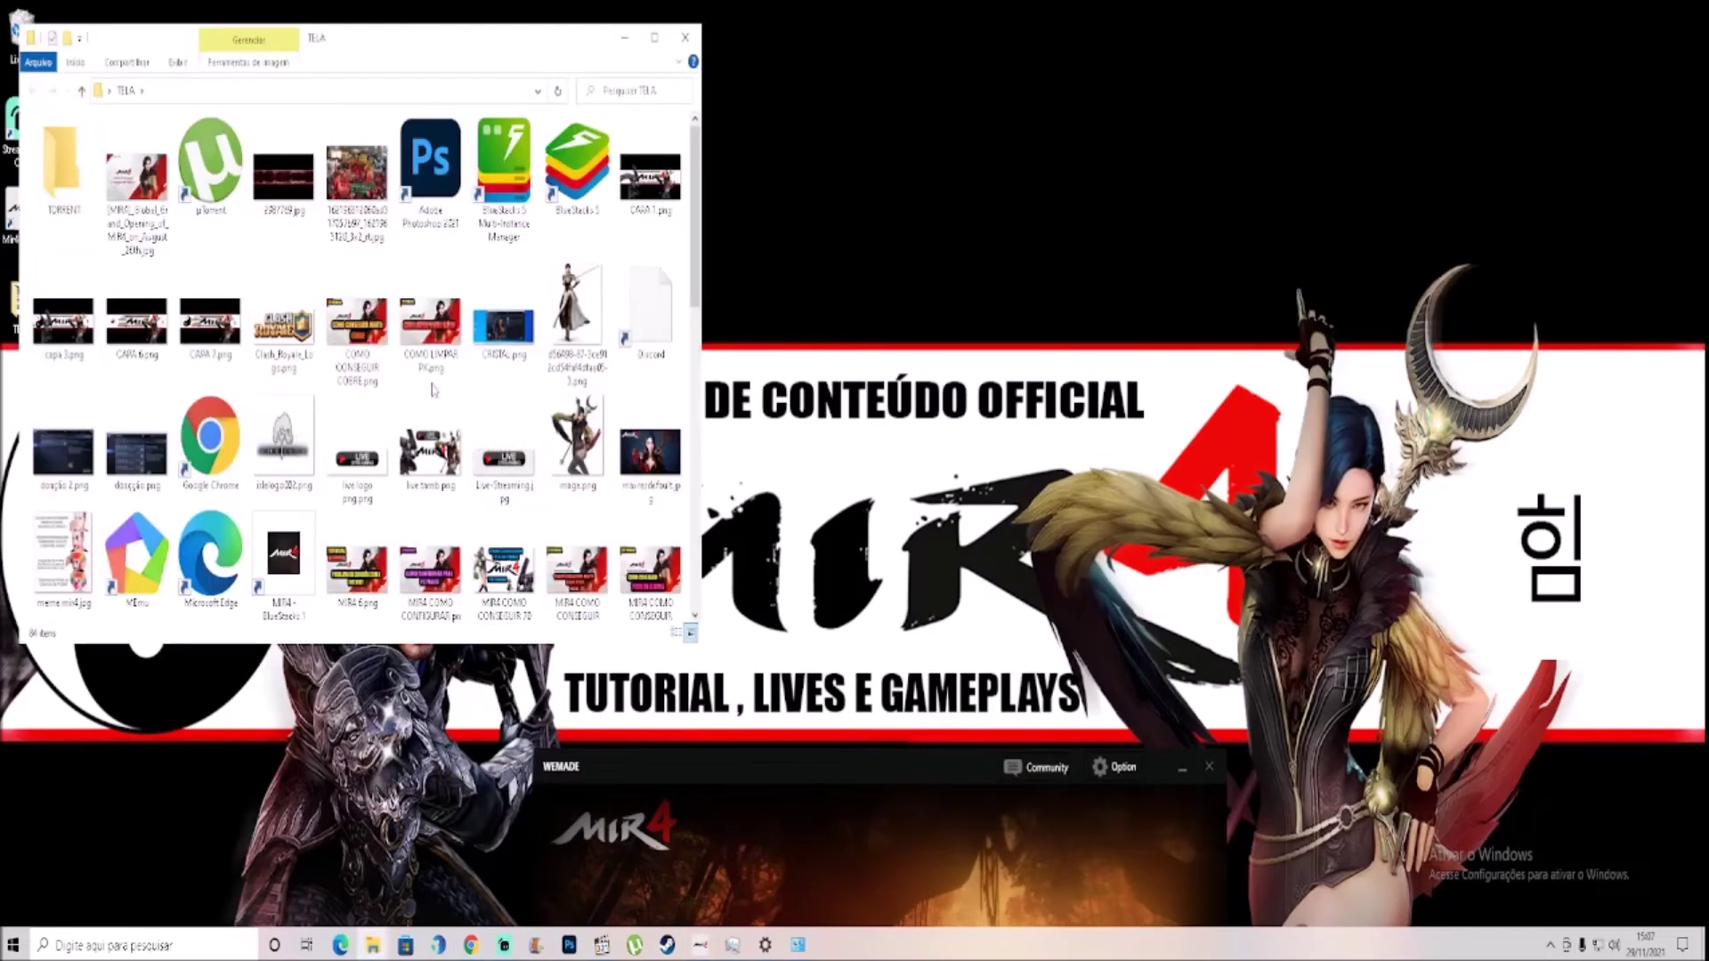
scroll(371, 389, "down", 5)
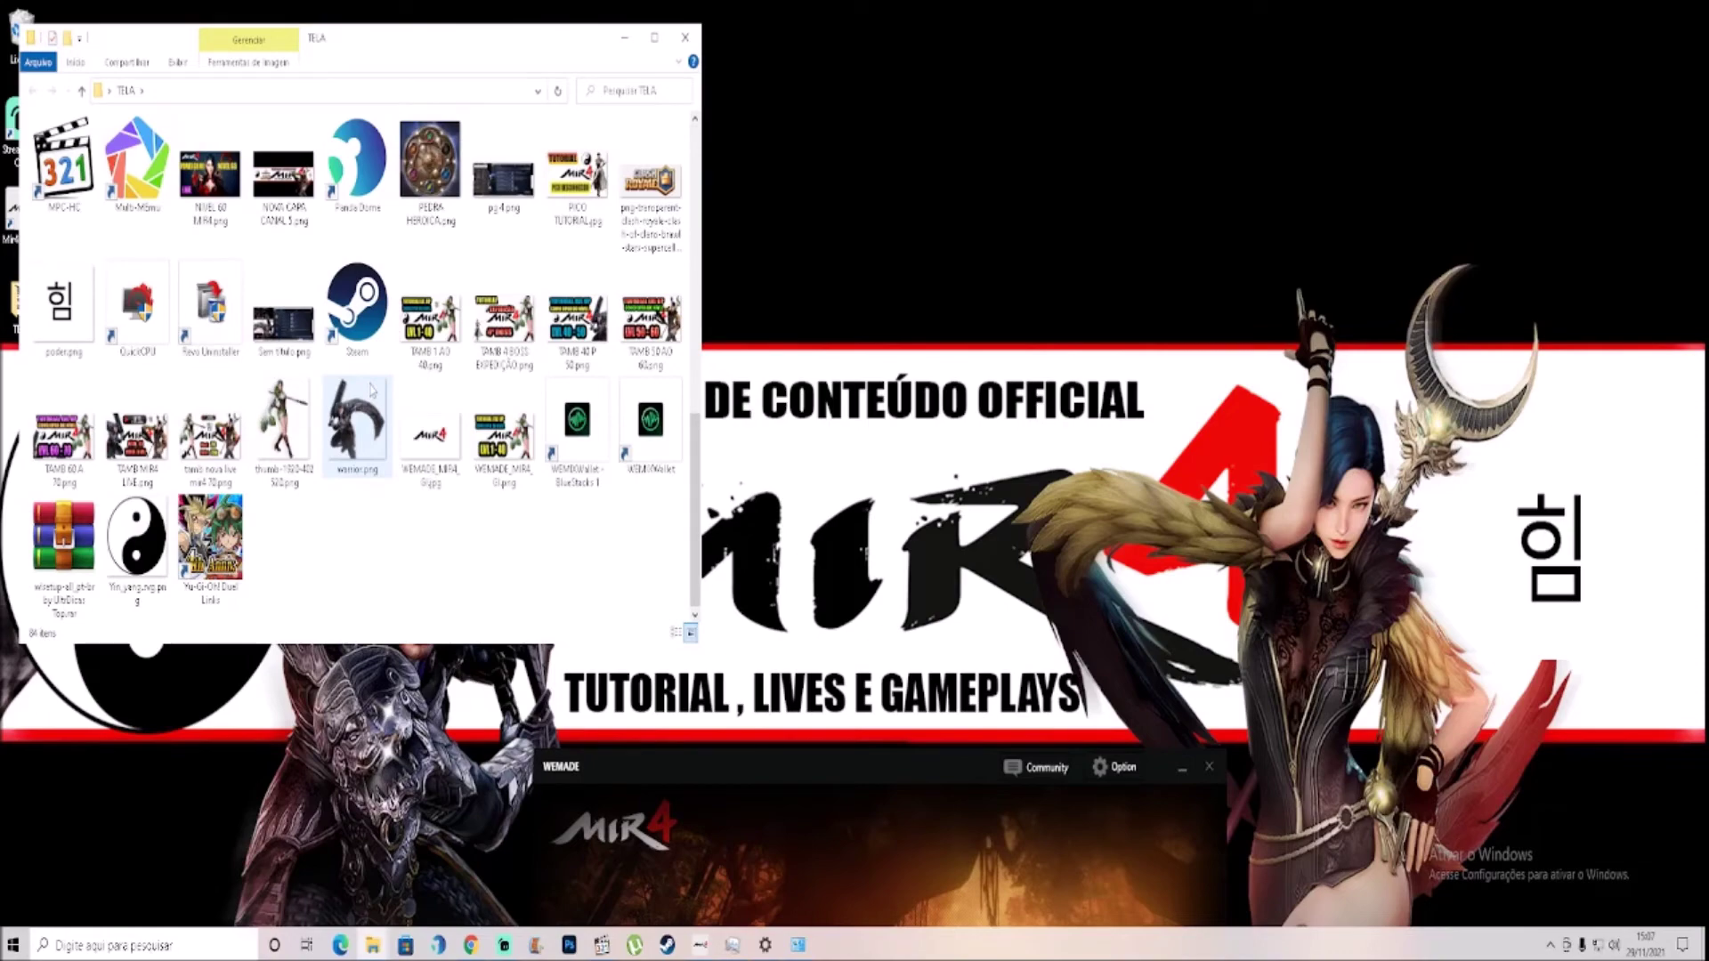
scroll(372, 389, "up", 5)
scroll(356, 401, "down", 5)
double_click(134, 325)
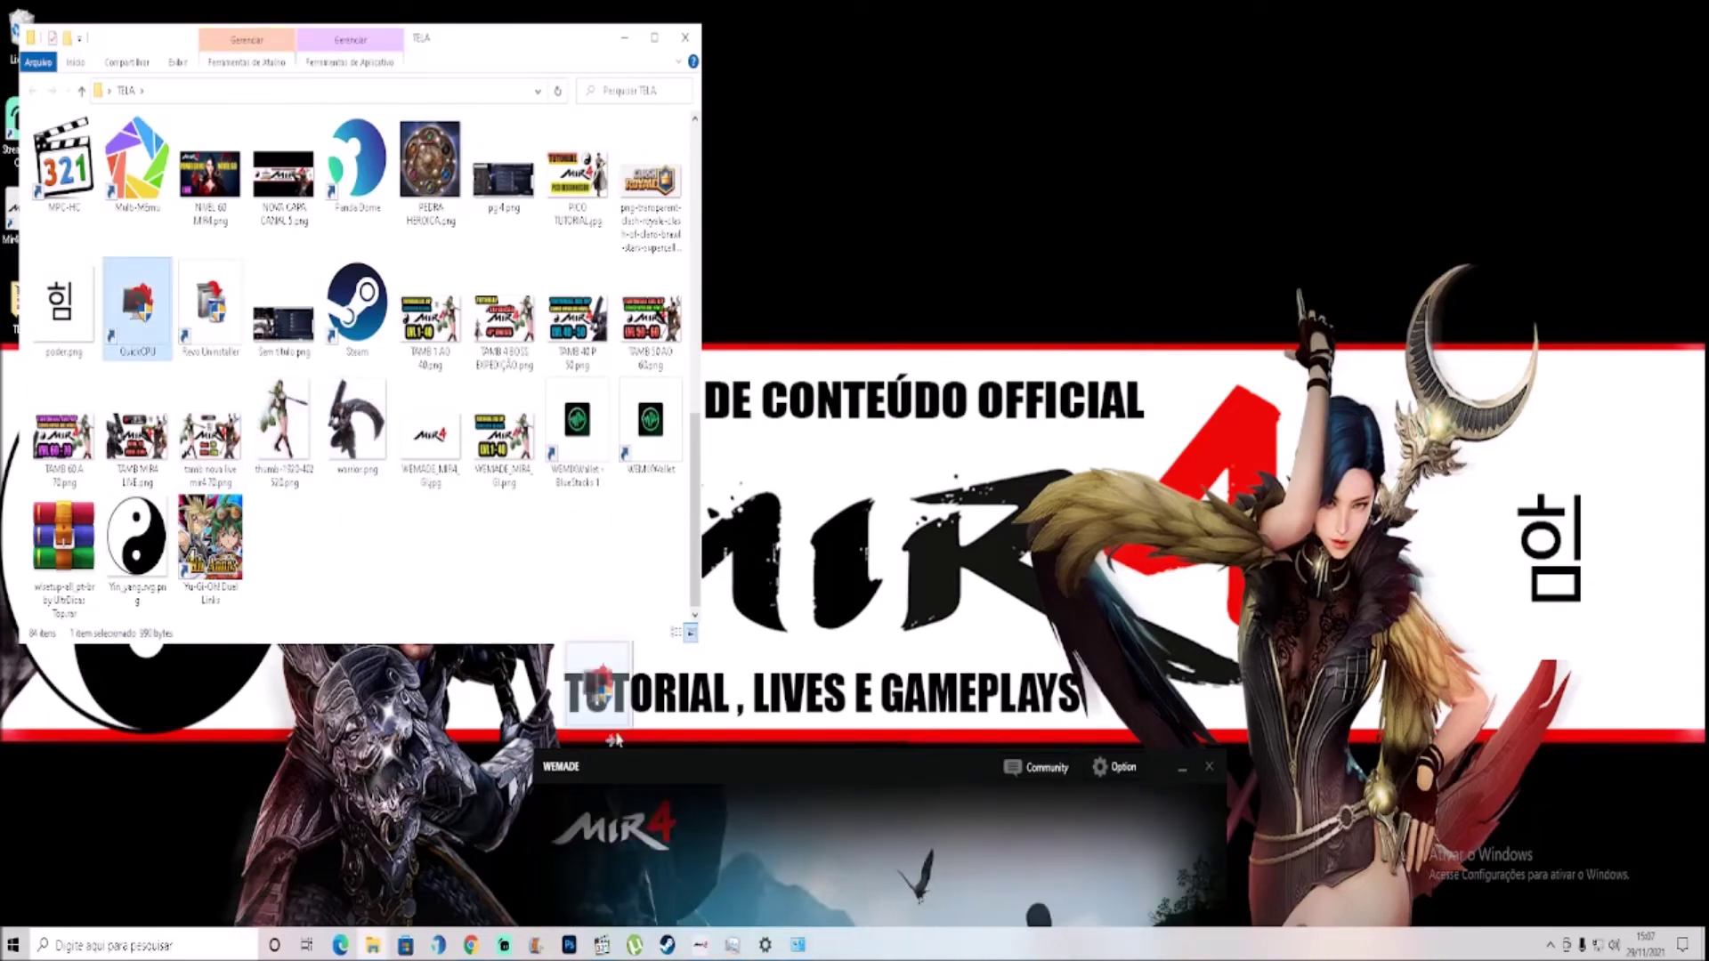
key("alt+F4")
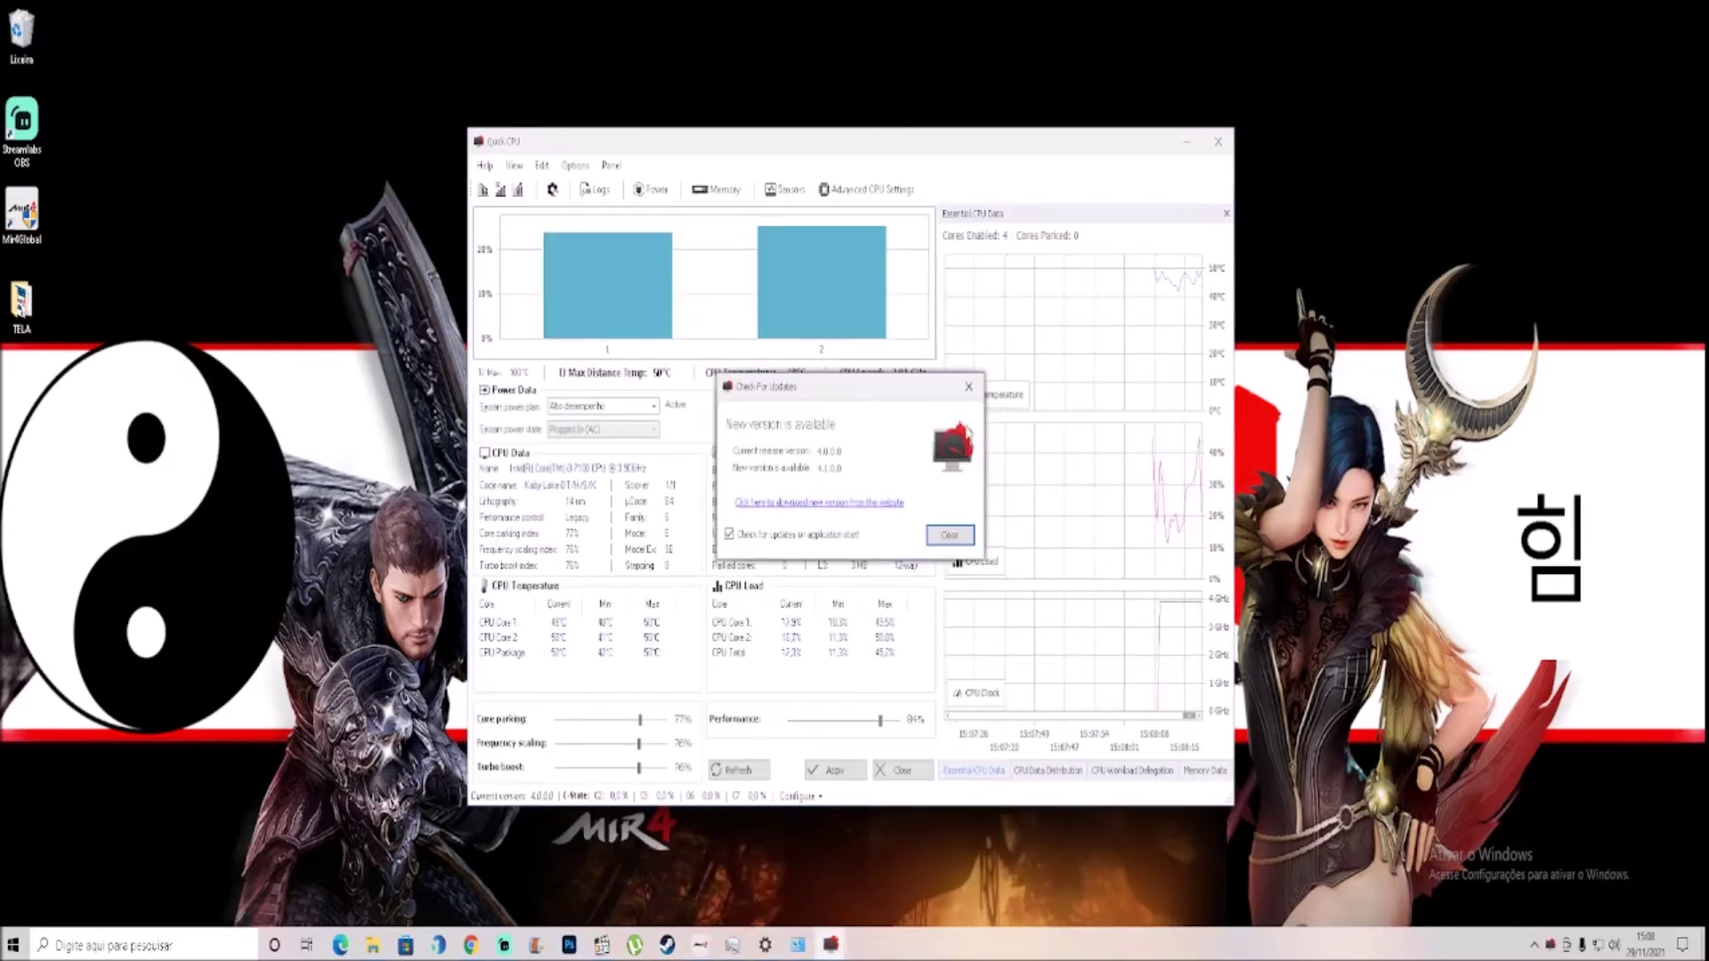
key("Return")
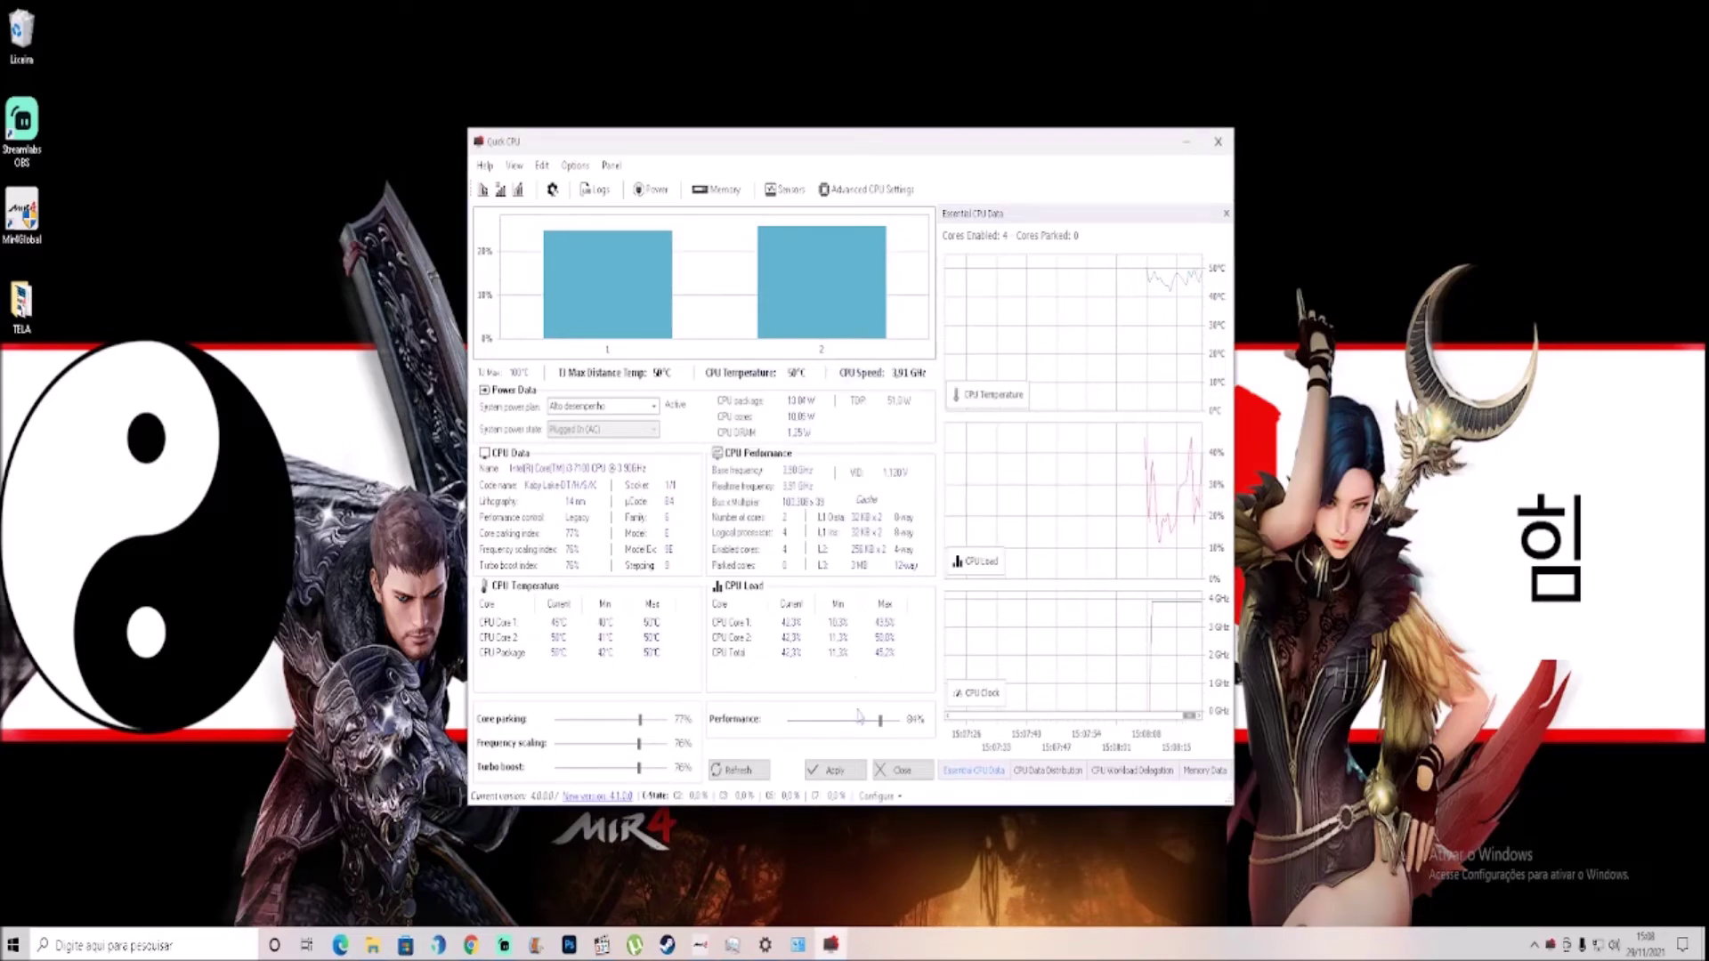
Step: Set core parking, frequency scaling, turbo boost and performance each to about 50% in Quick CPU and apply the changes
left_click_drag(881, 721, 837, 737)
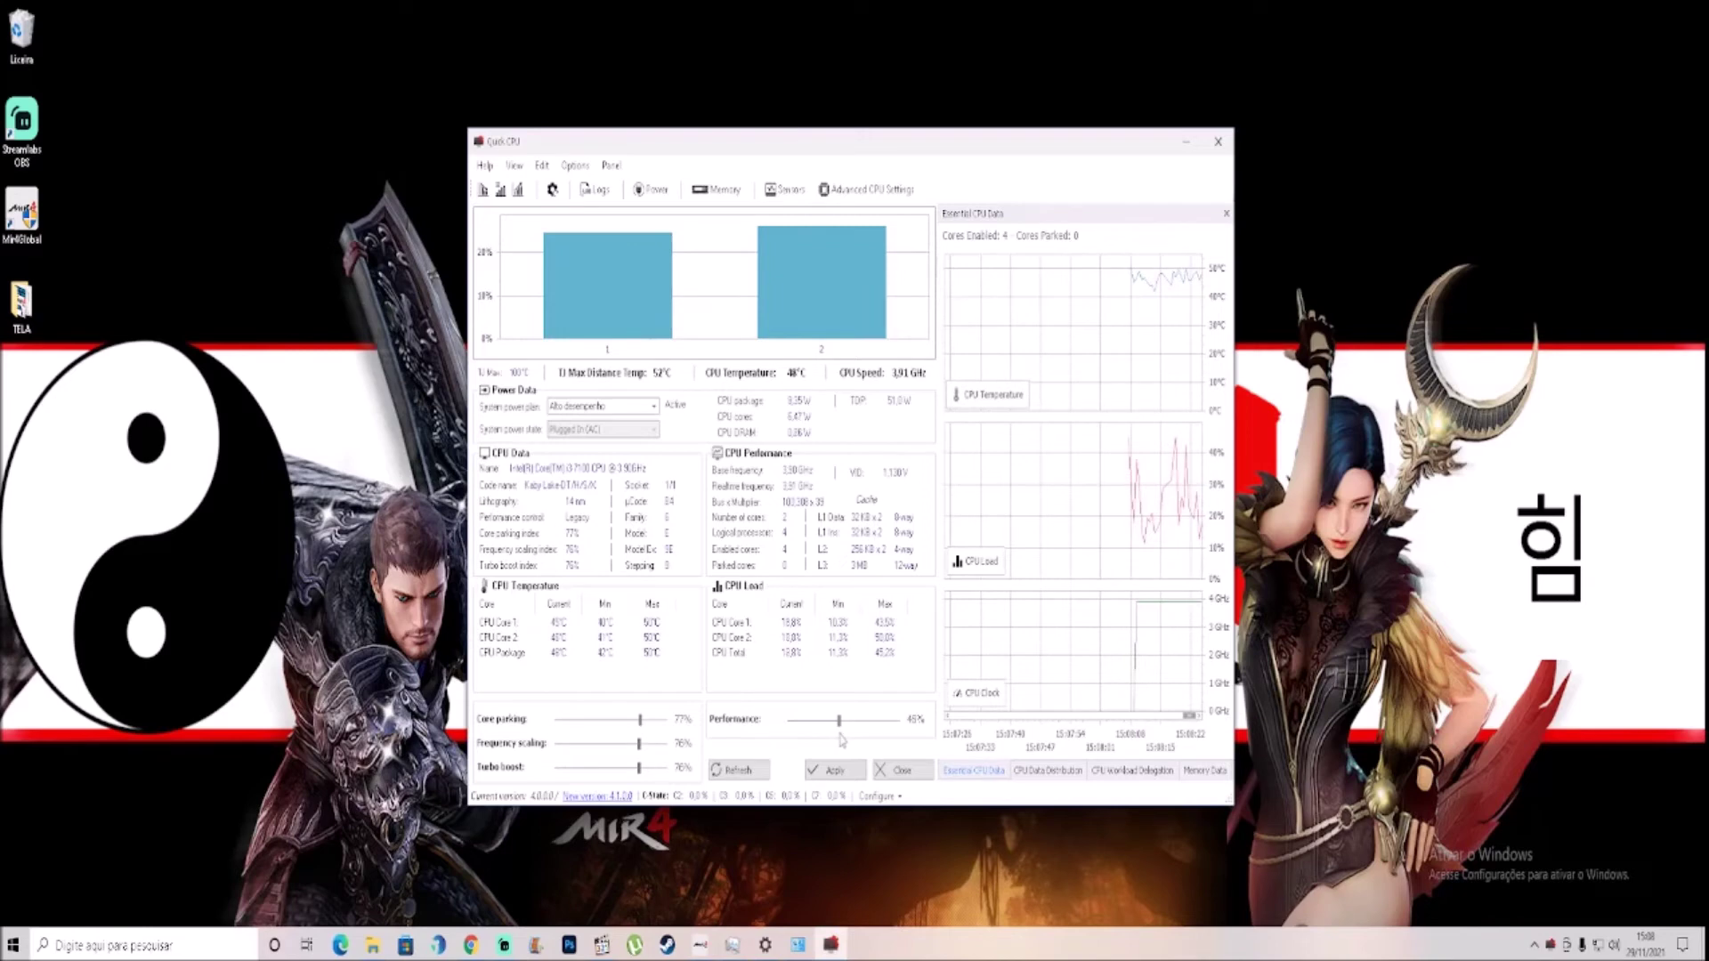
left_click_drag(639, 723, 614, 780)
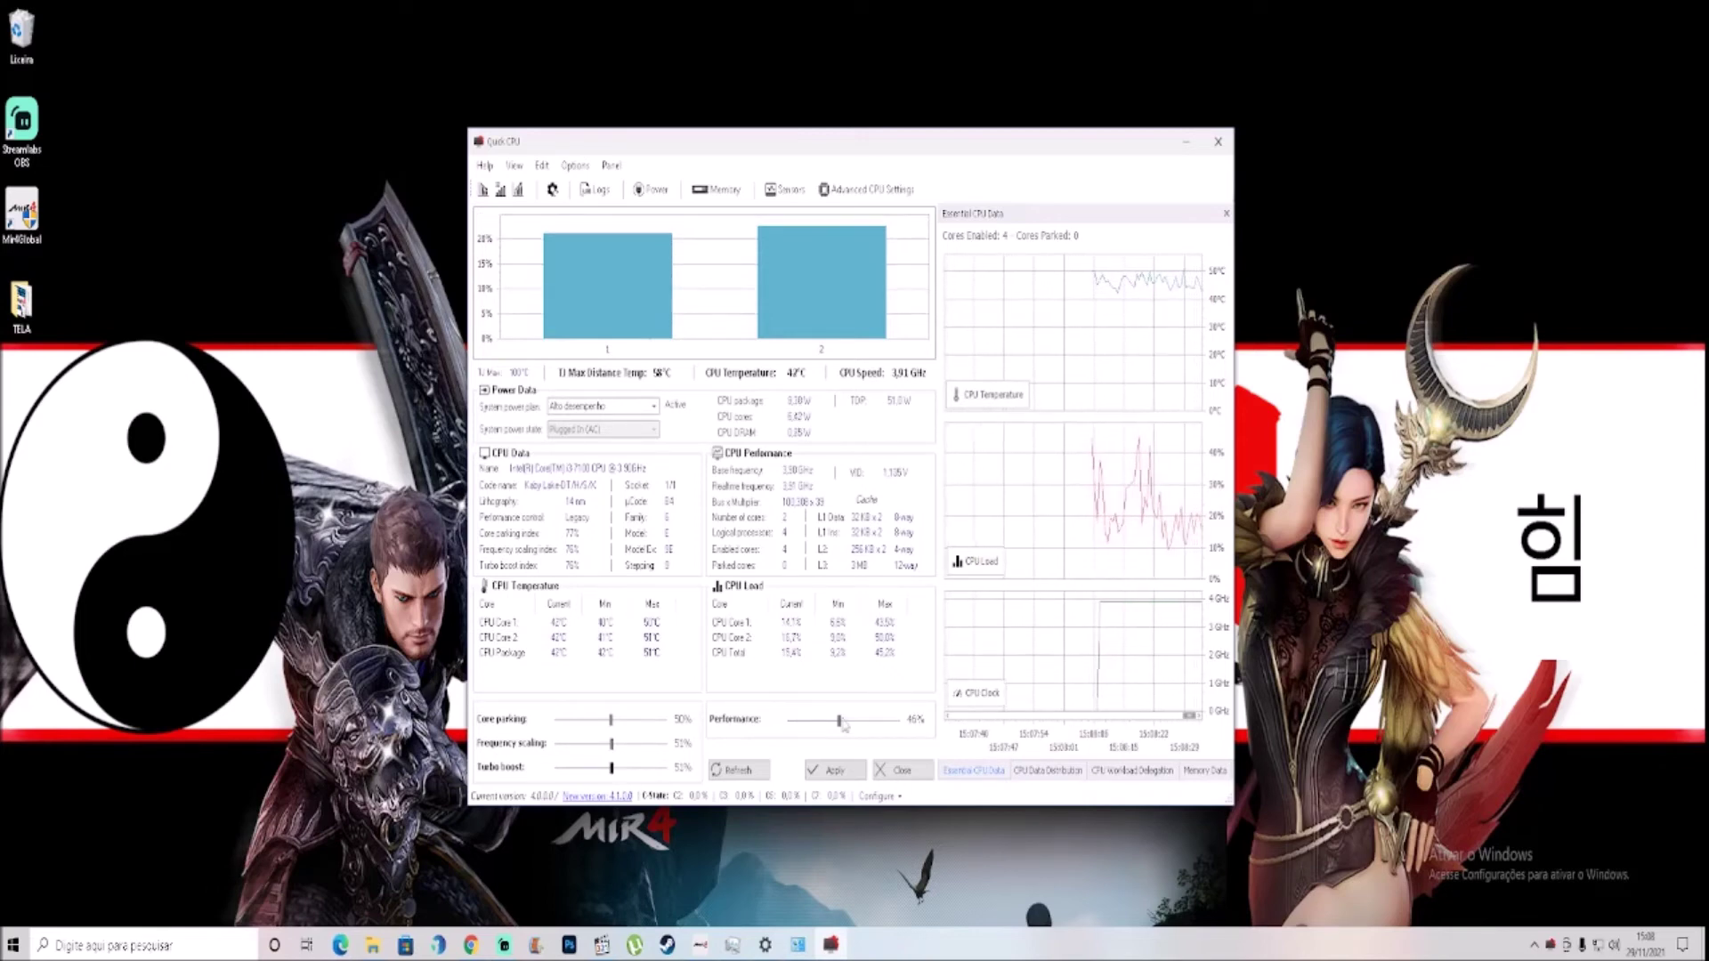
left_click_drag(838, 721, 848, 728)
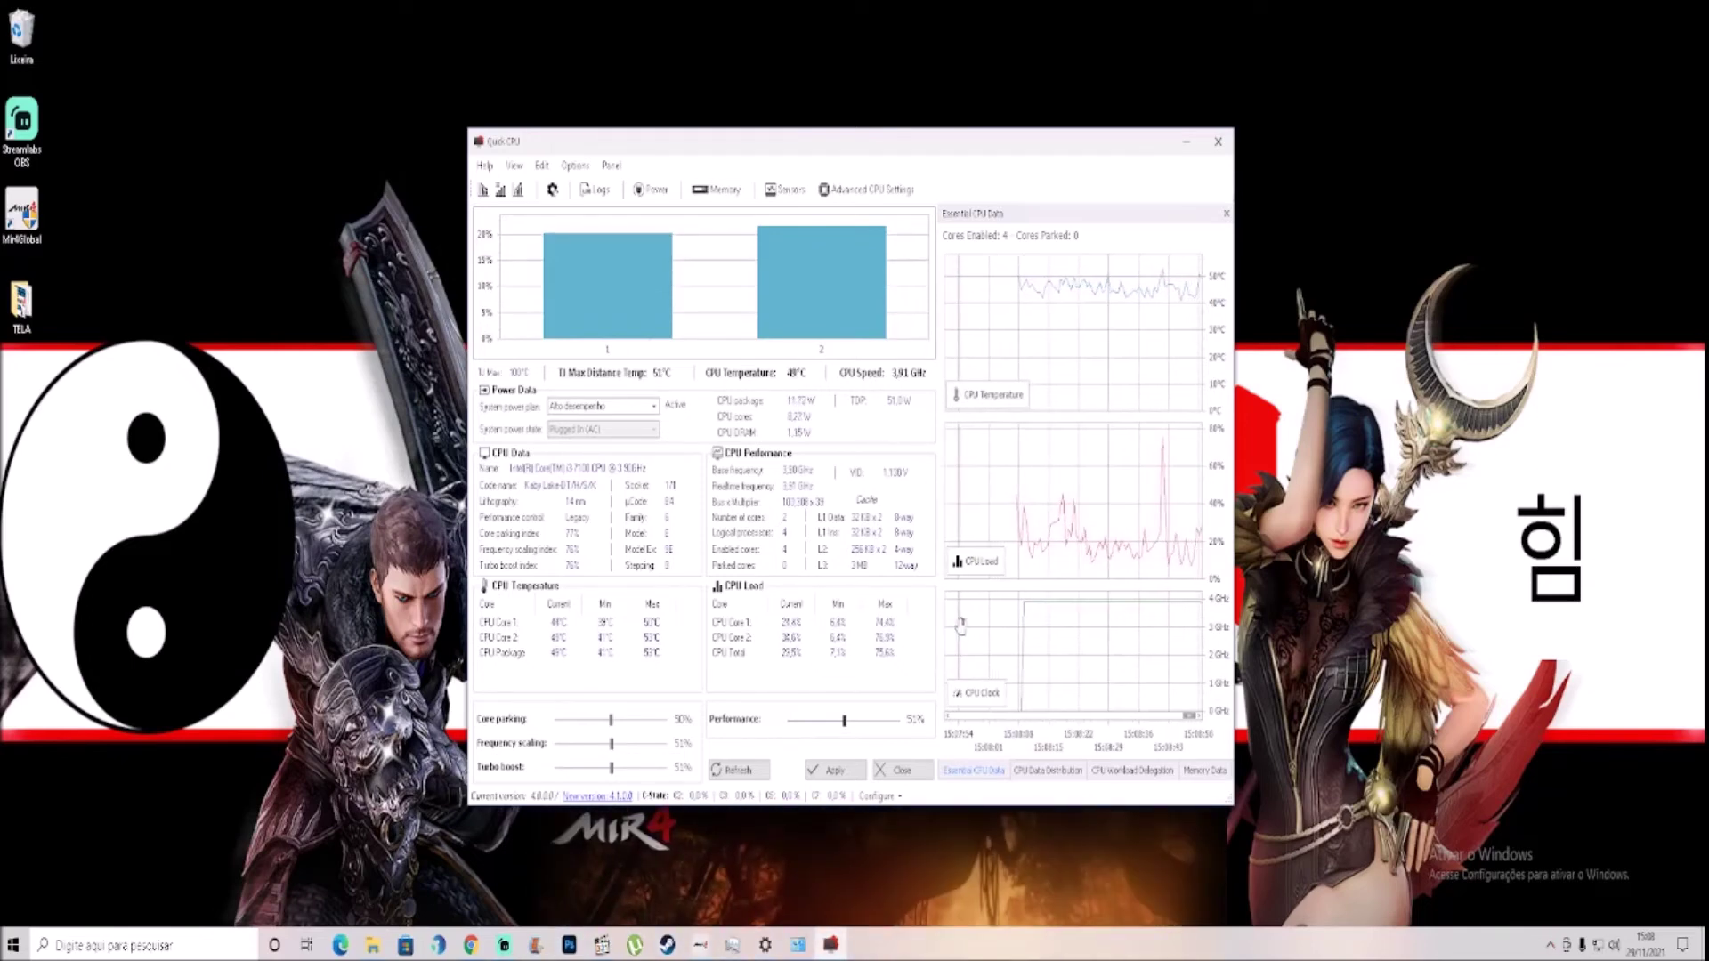
left_click(835, 770)
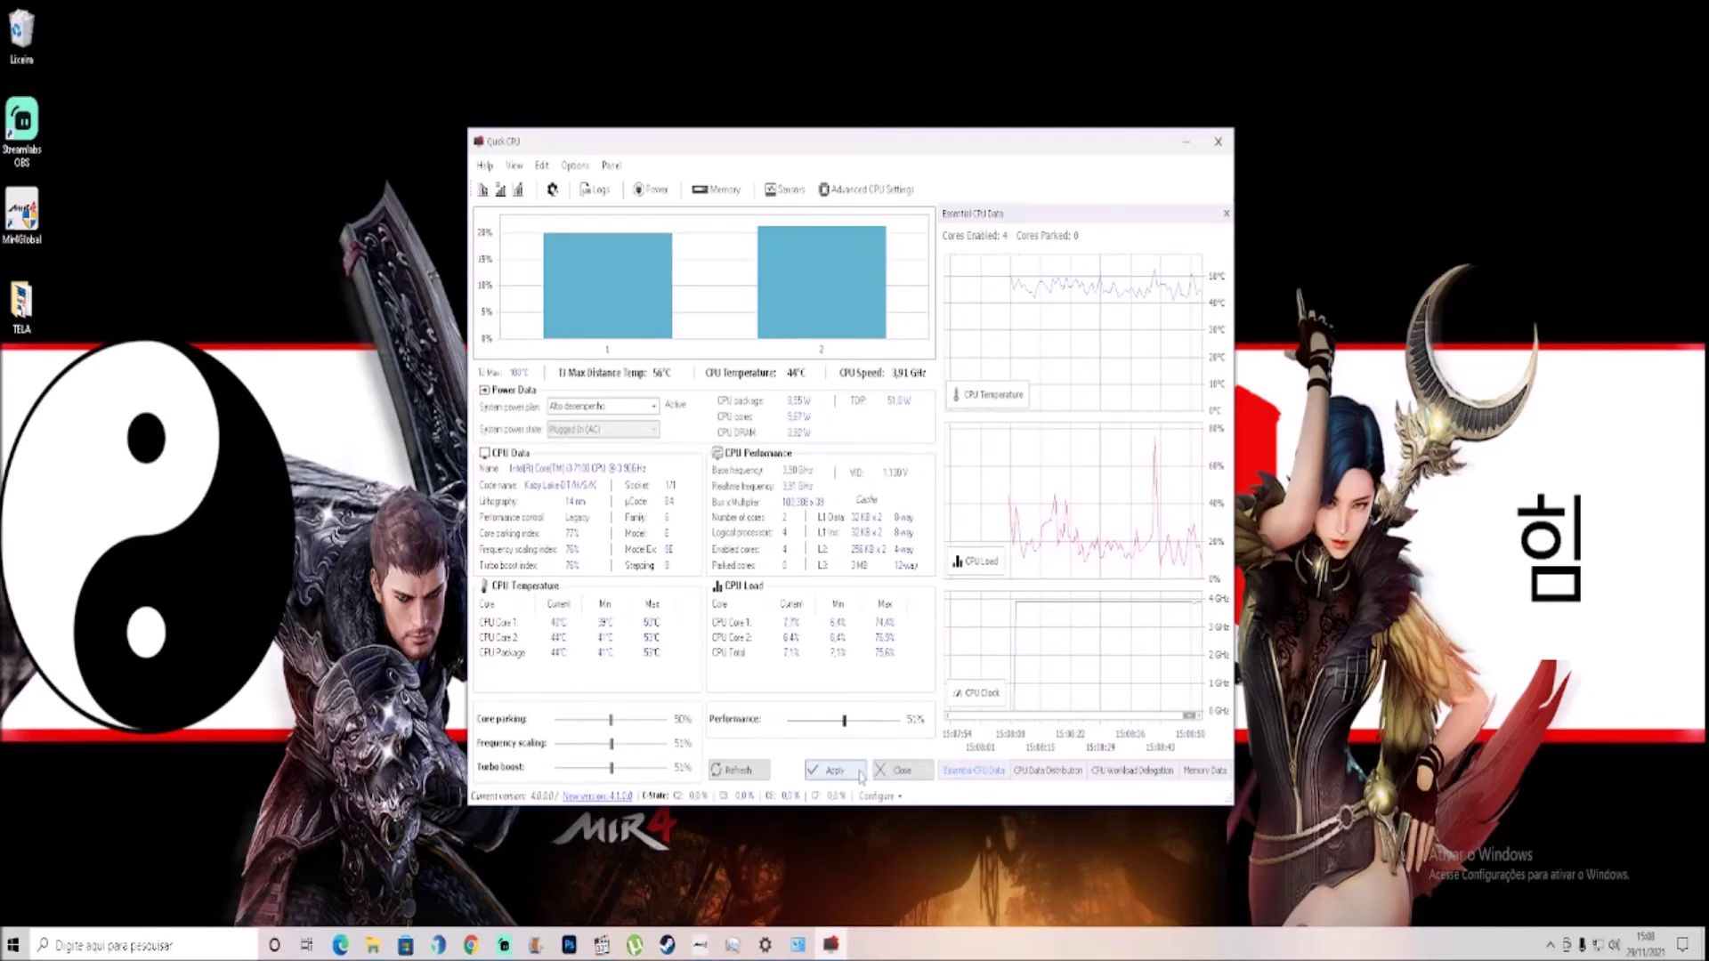
Step: Review the CPU load, temperature and clock graphs and minimize Quick CPU
left_click(918, 512)
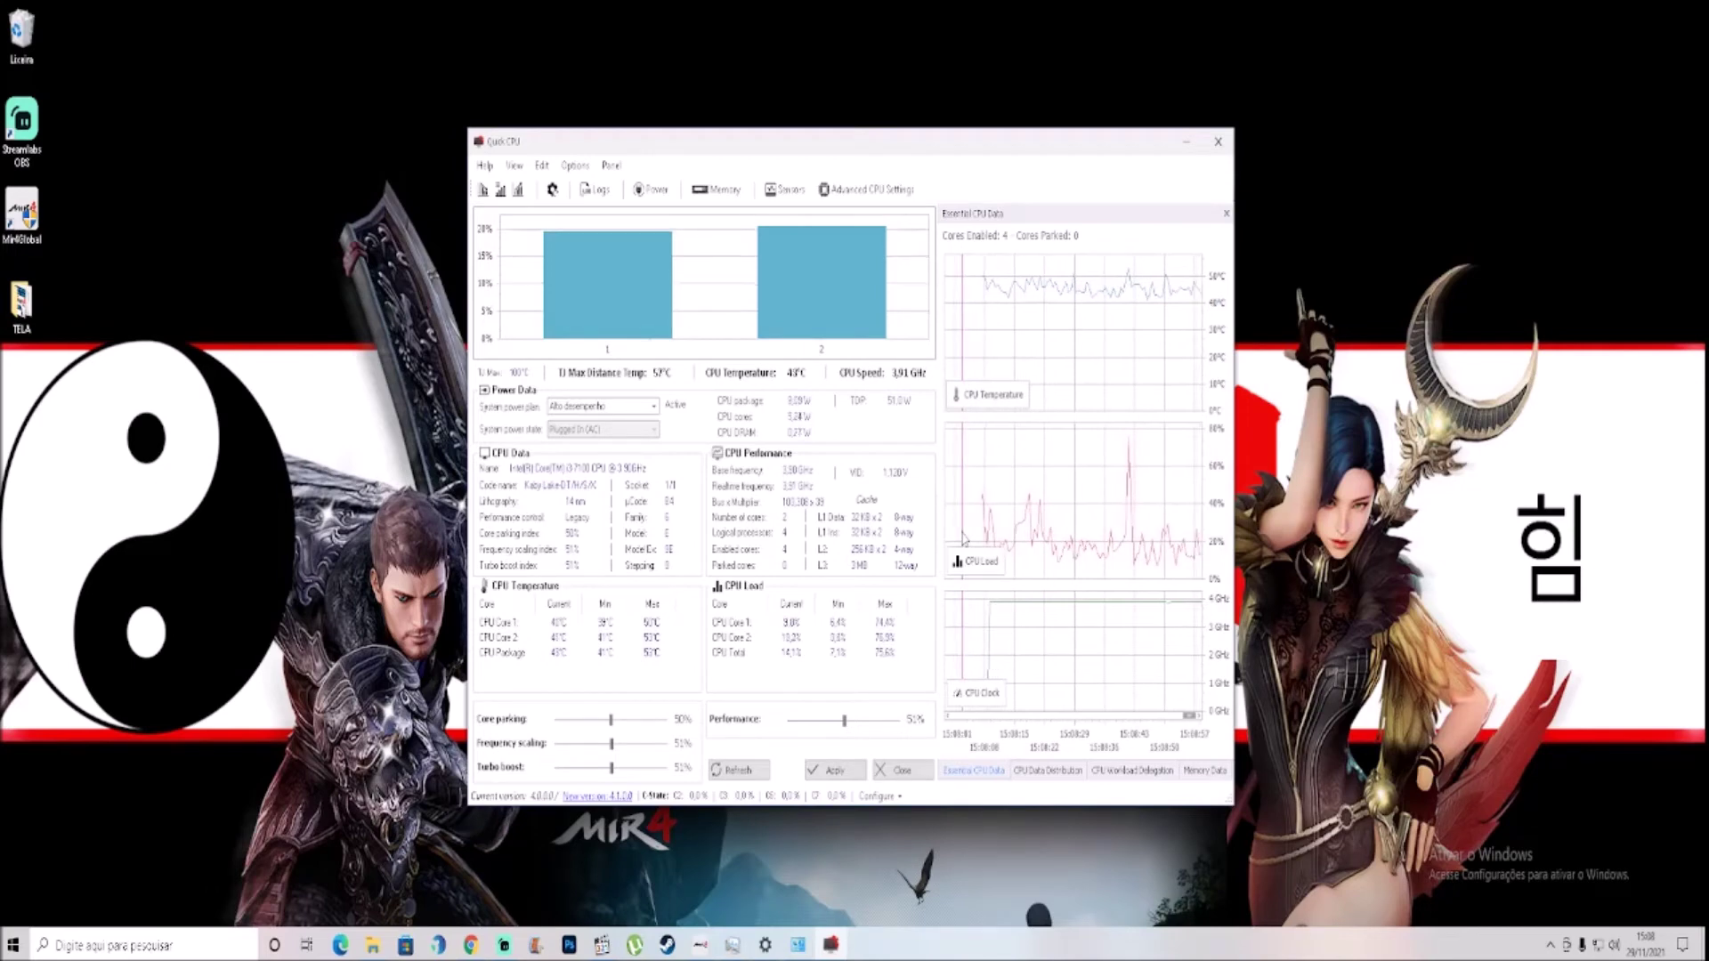
mouse_move(963, 539)
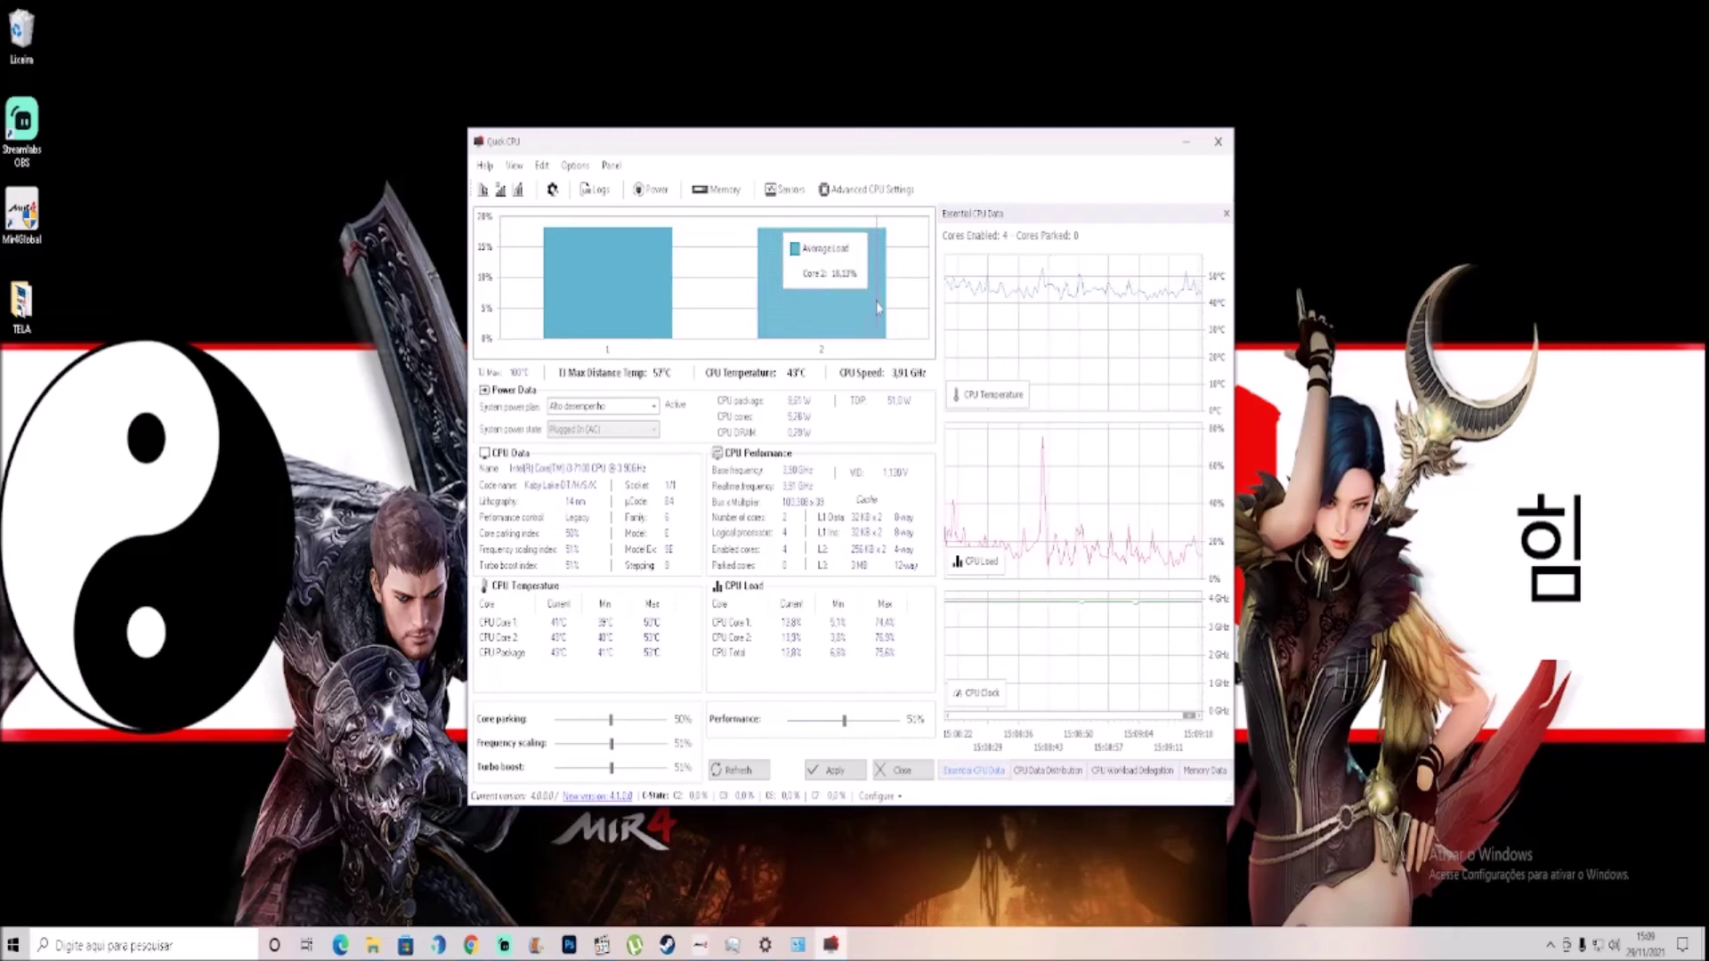
left_click(1177, 145)
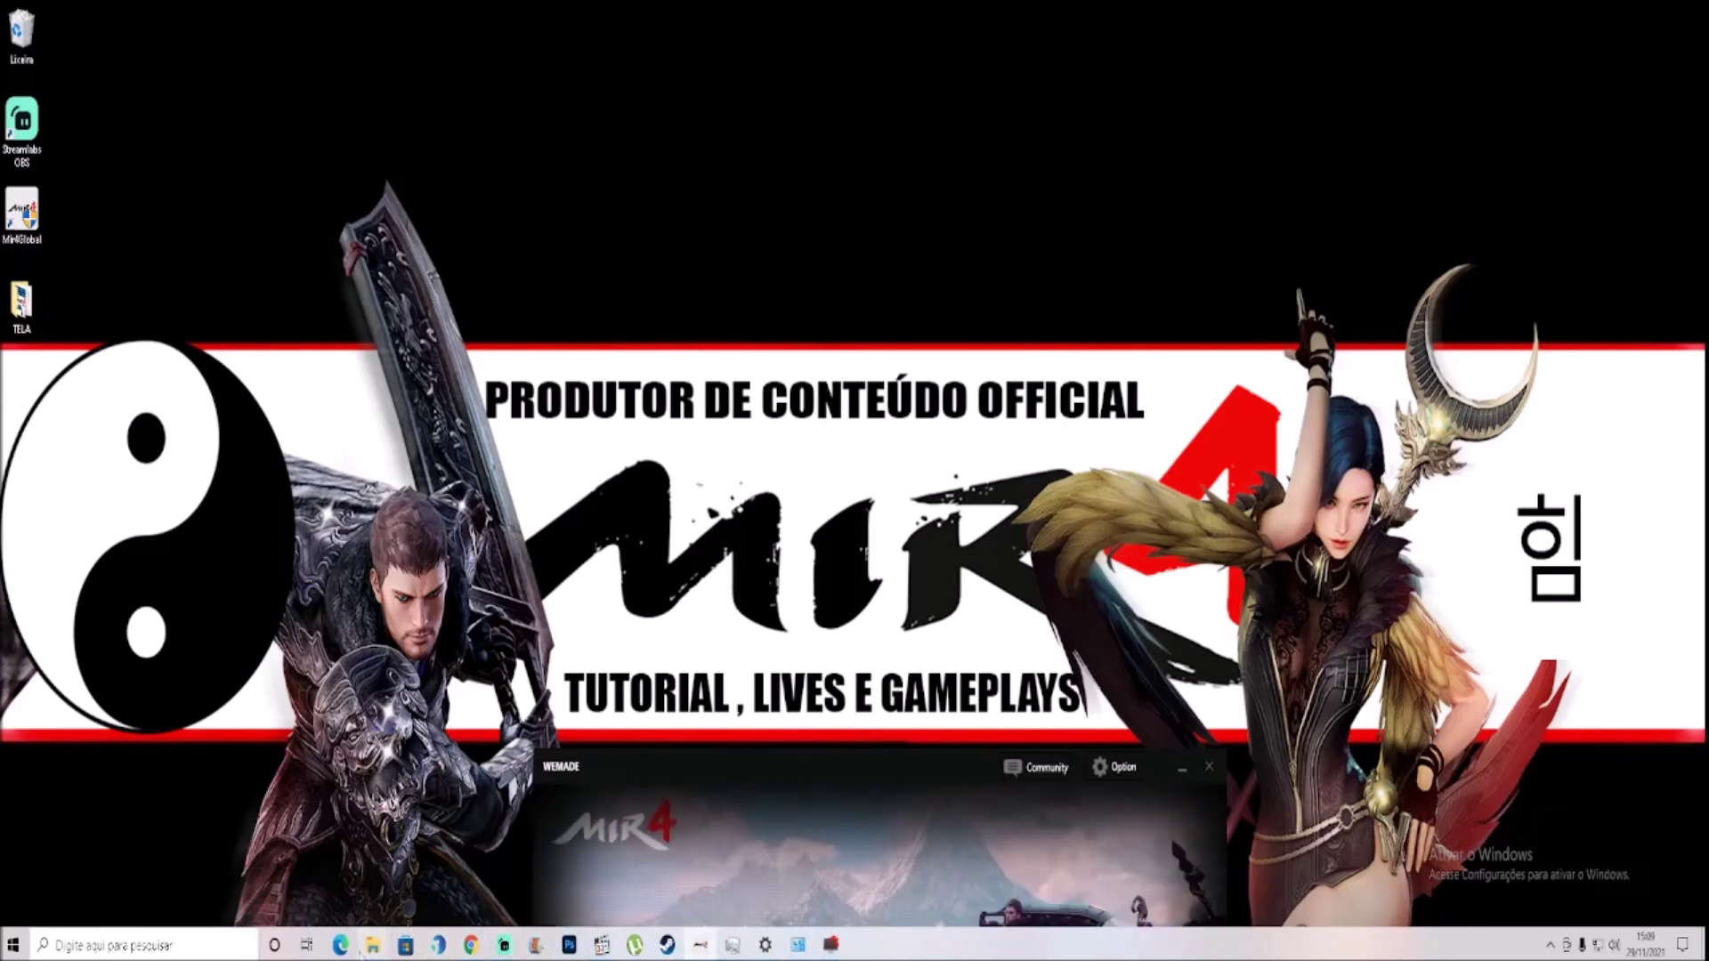
Step: Open the properties of Disco Local (C:) from Este Computador and show its Ferramentas options
mouse_move(372, 945)
left_click(326, 857)
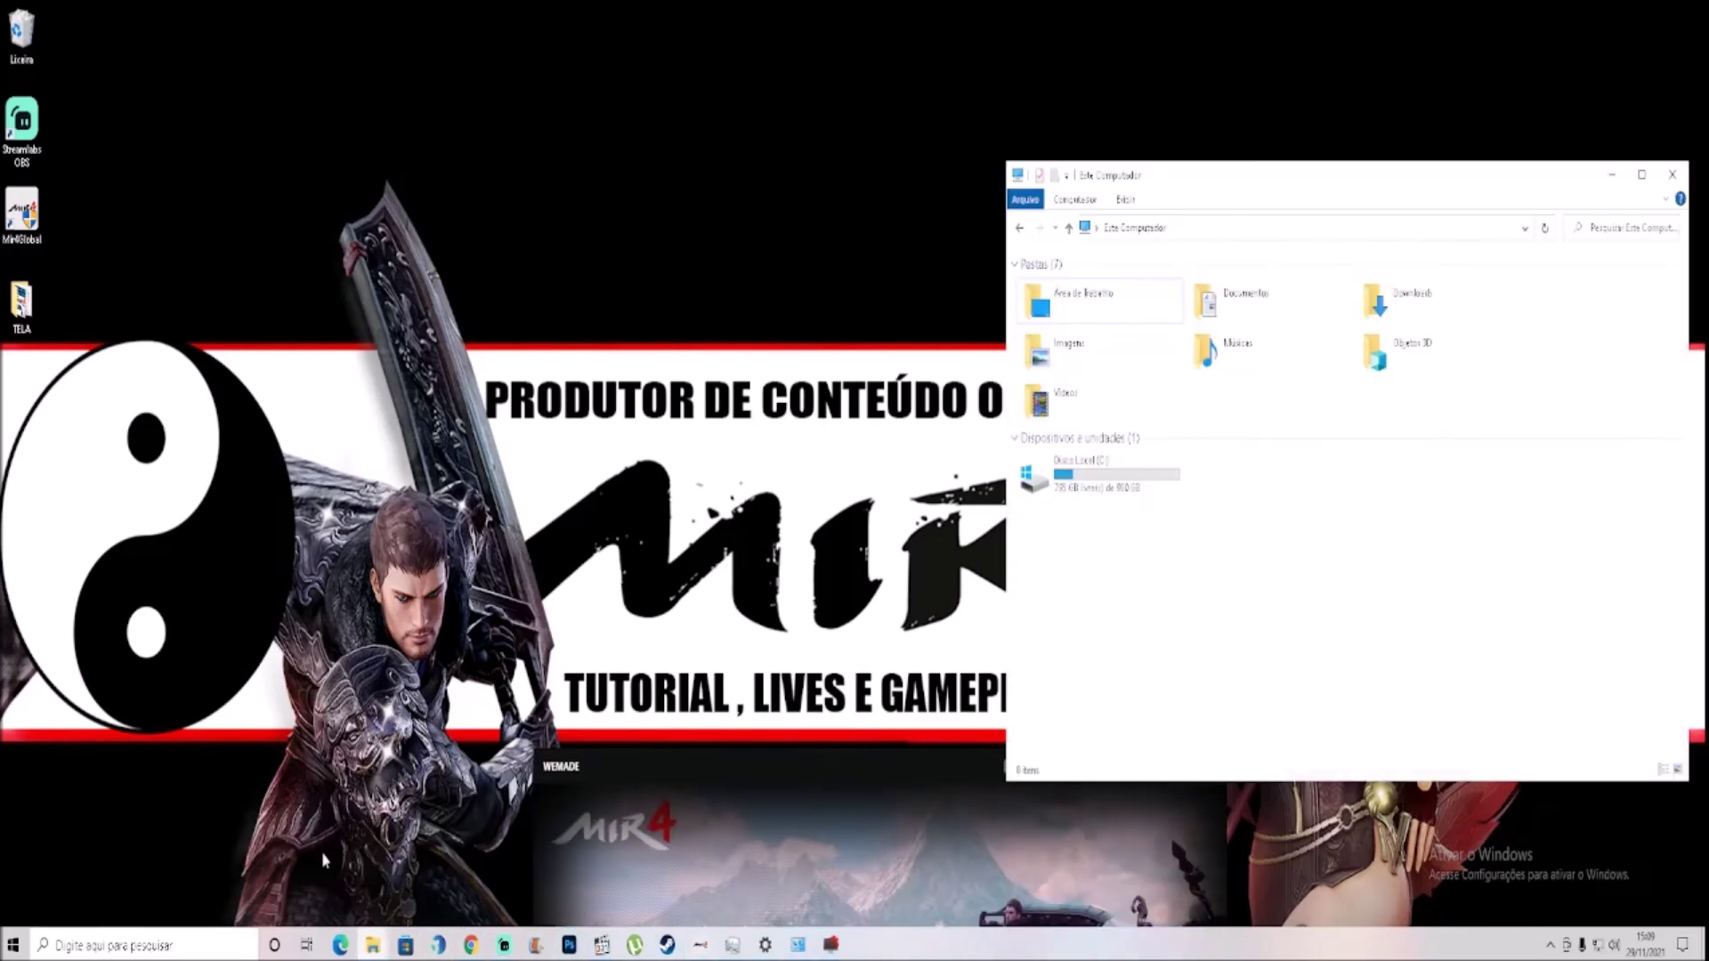
left_click(1108, 489)
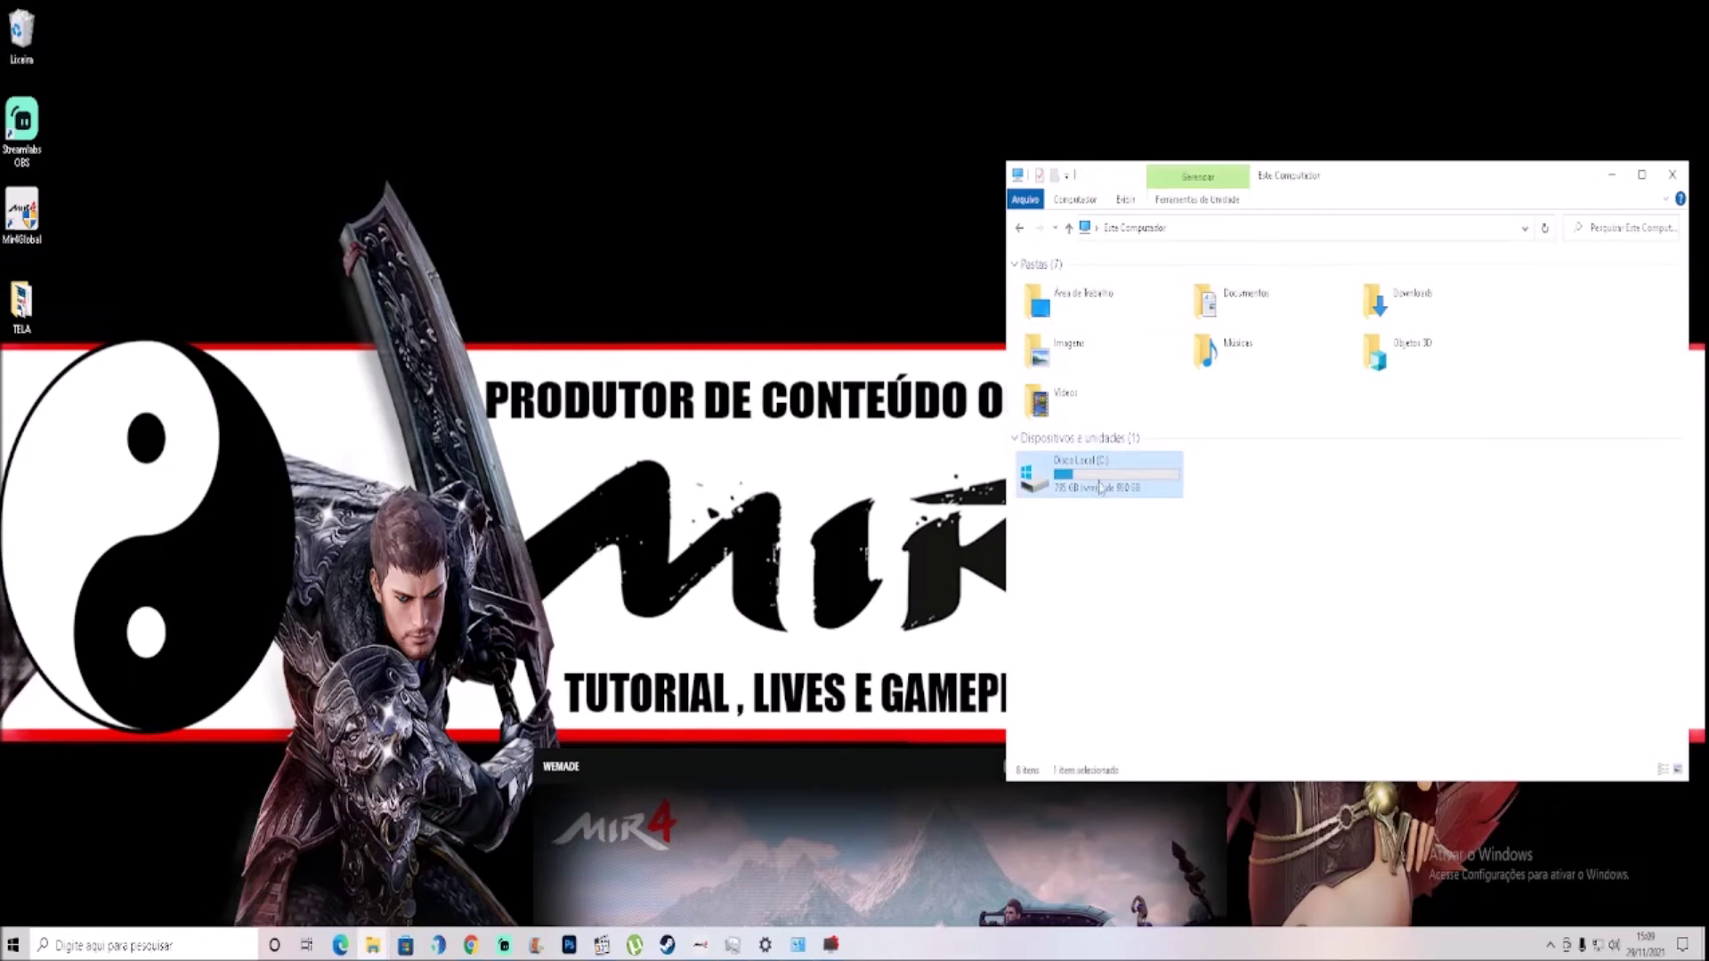
right_click(1100, 487)
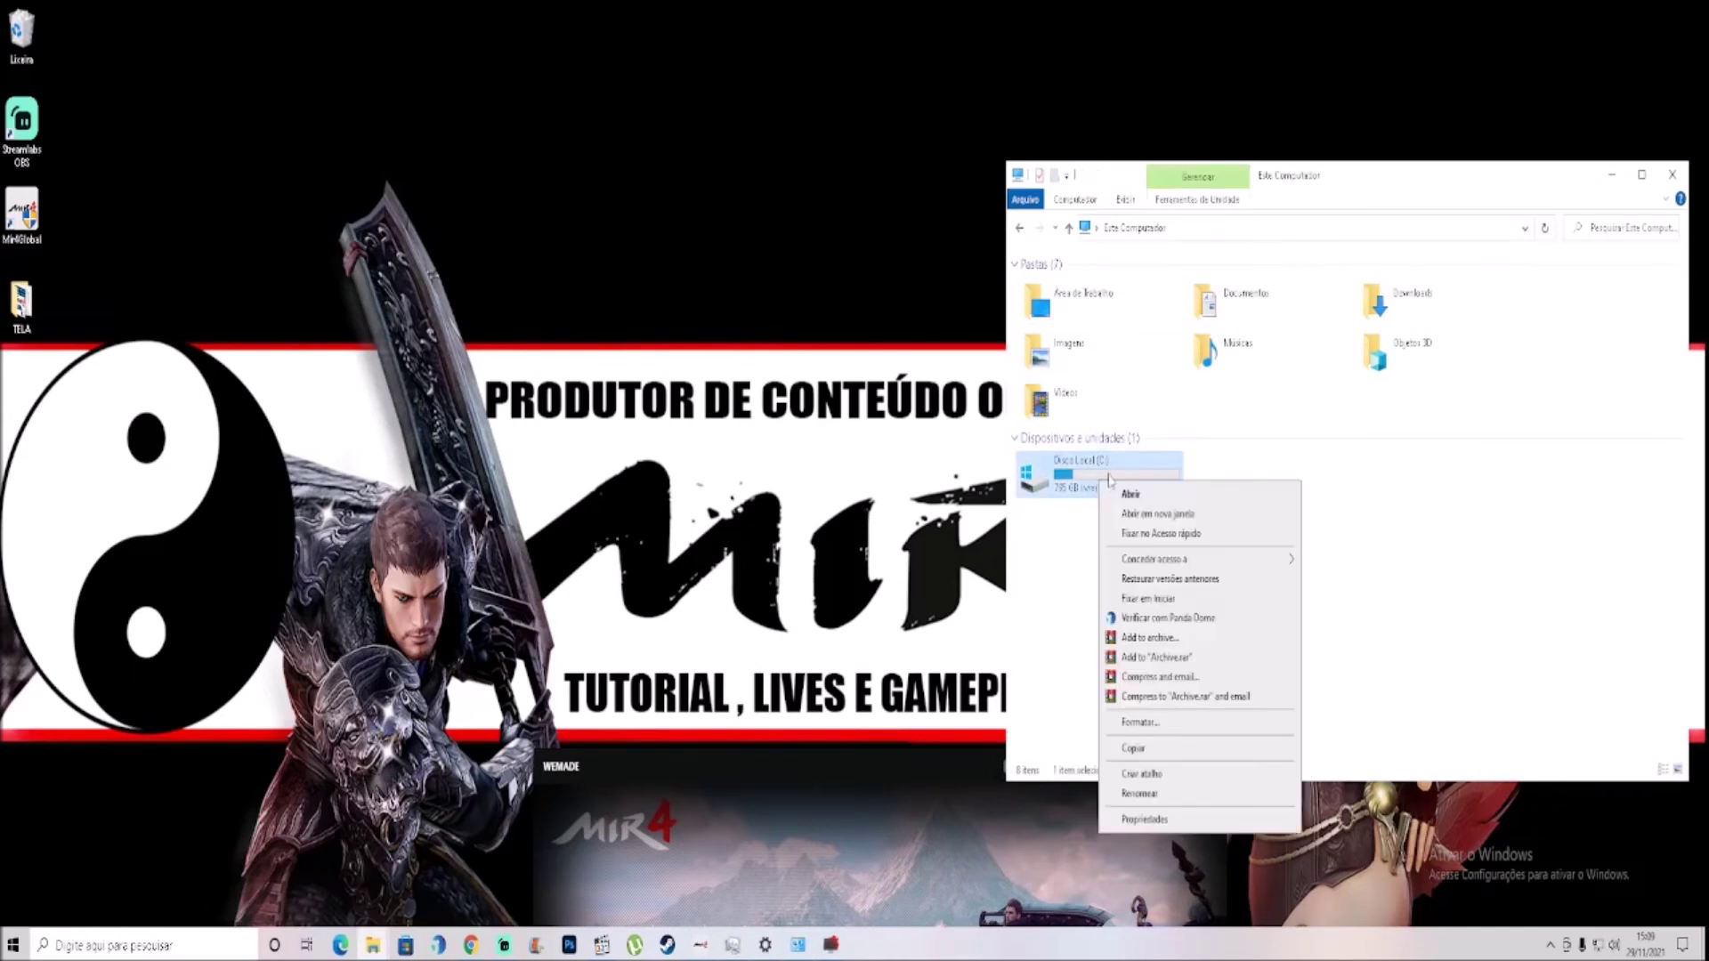
left_click(1162, 820)
left_click(1211, 534)
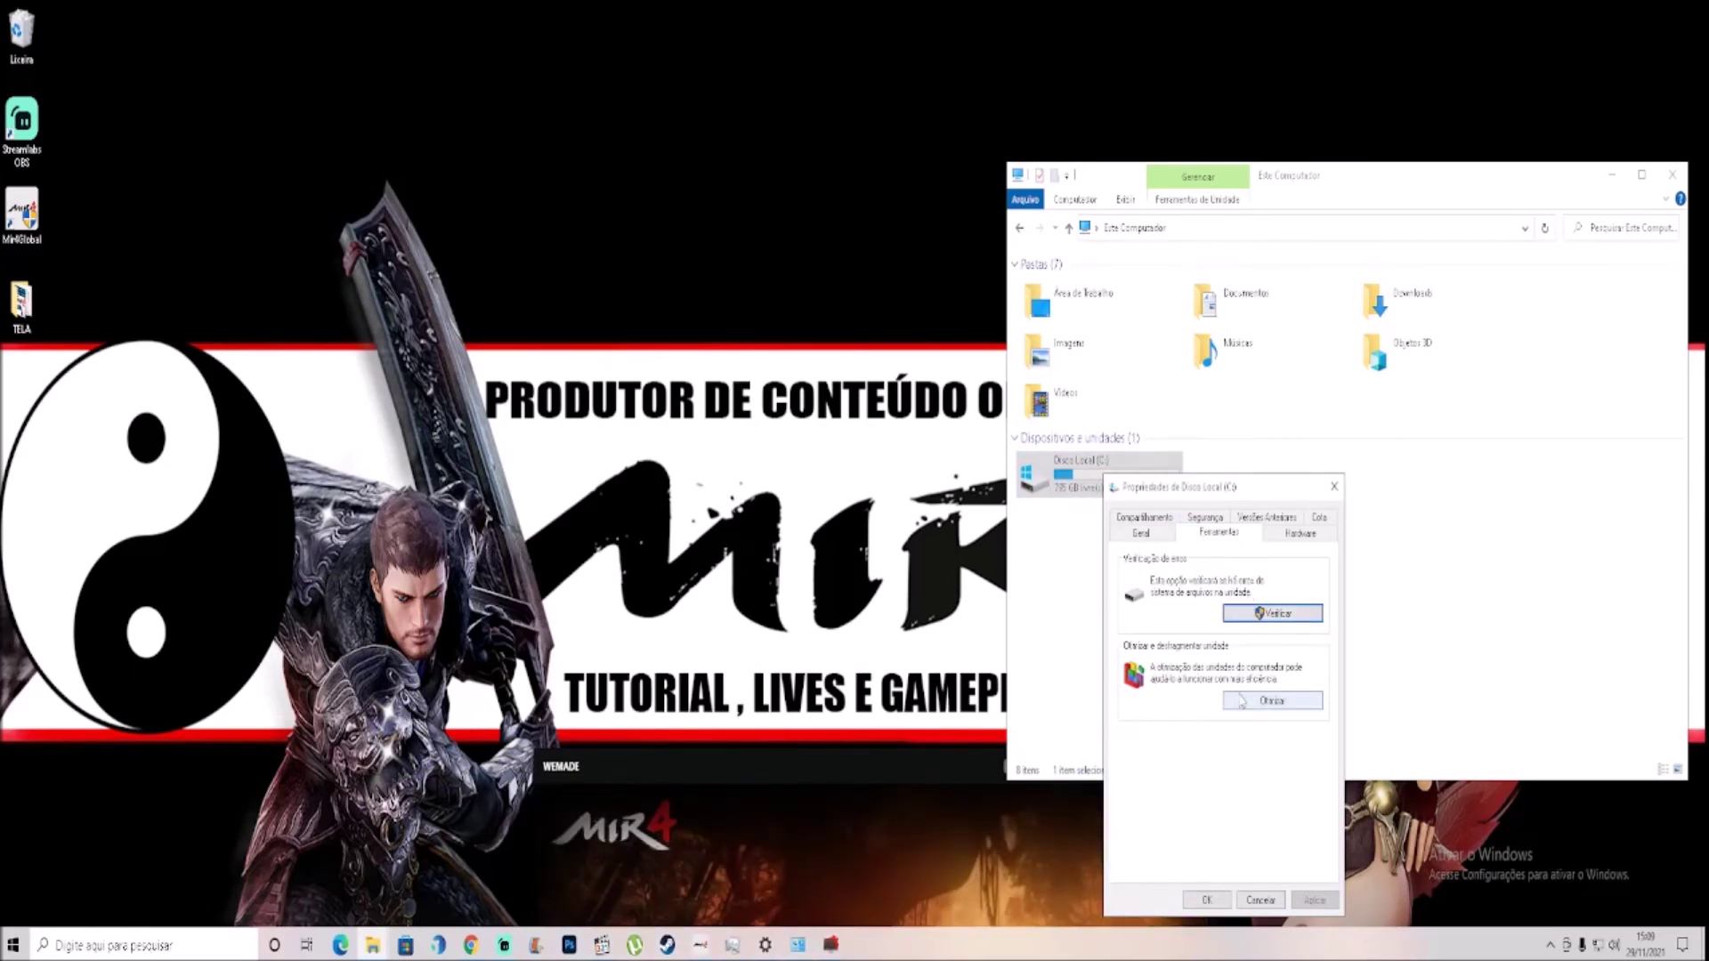
Step: Start and cancel an error check of drive C:, and open the Otimizar Unidades window
left_click(1256, 614)
left_click(792, 484)
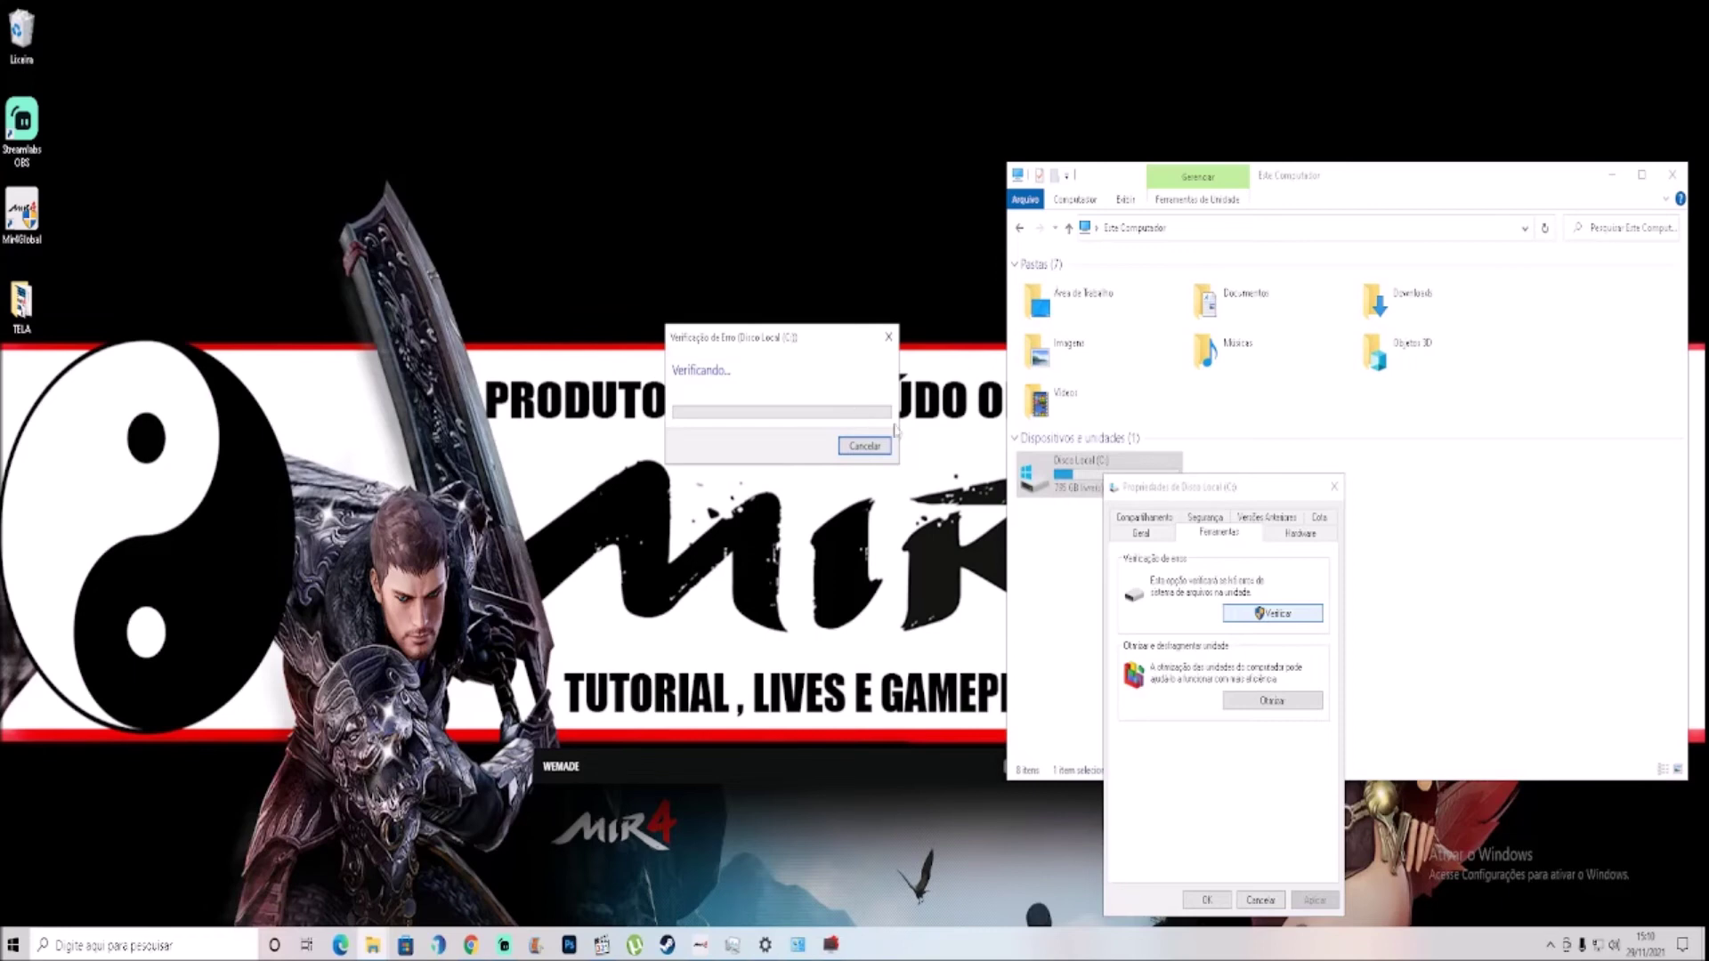
left_click(863, 459)
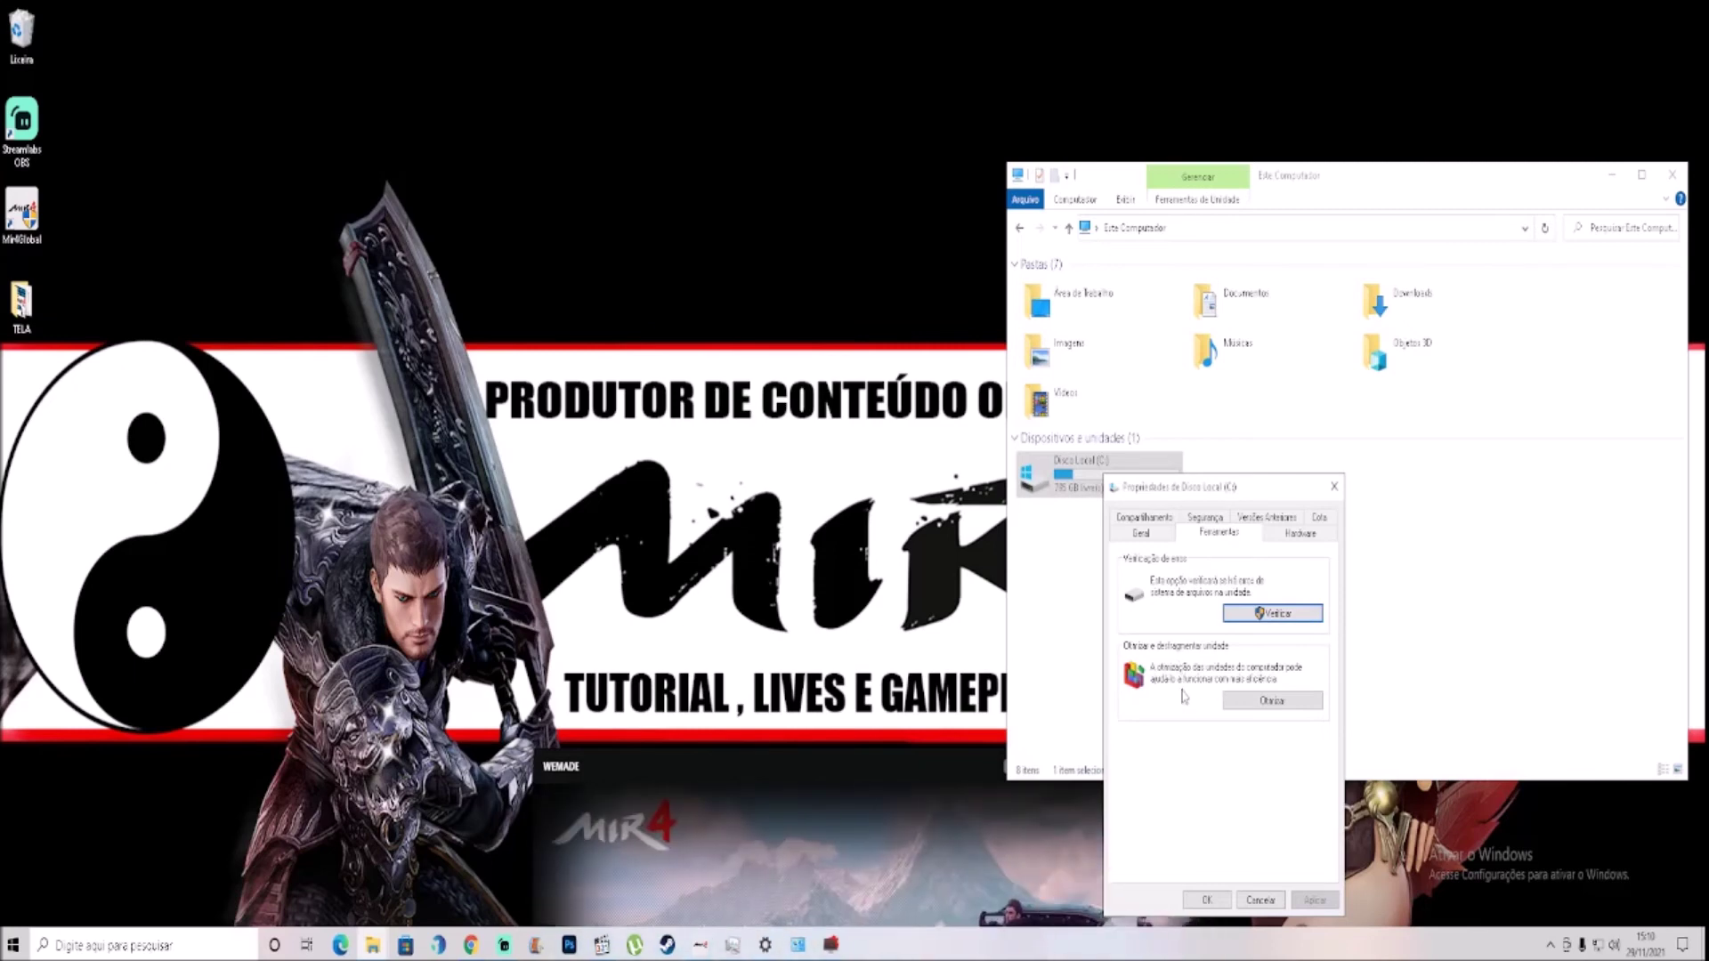
left_click(1273, 701)
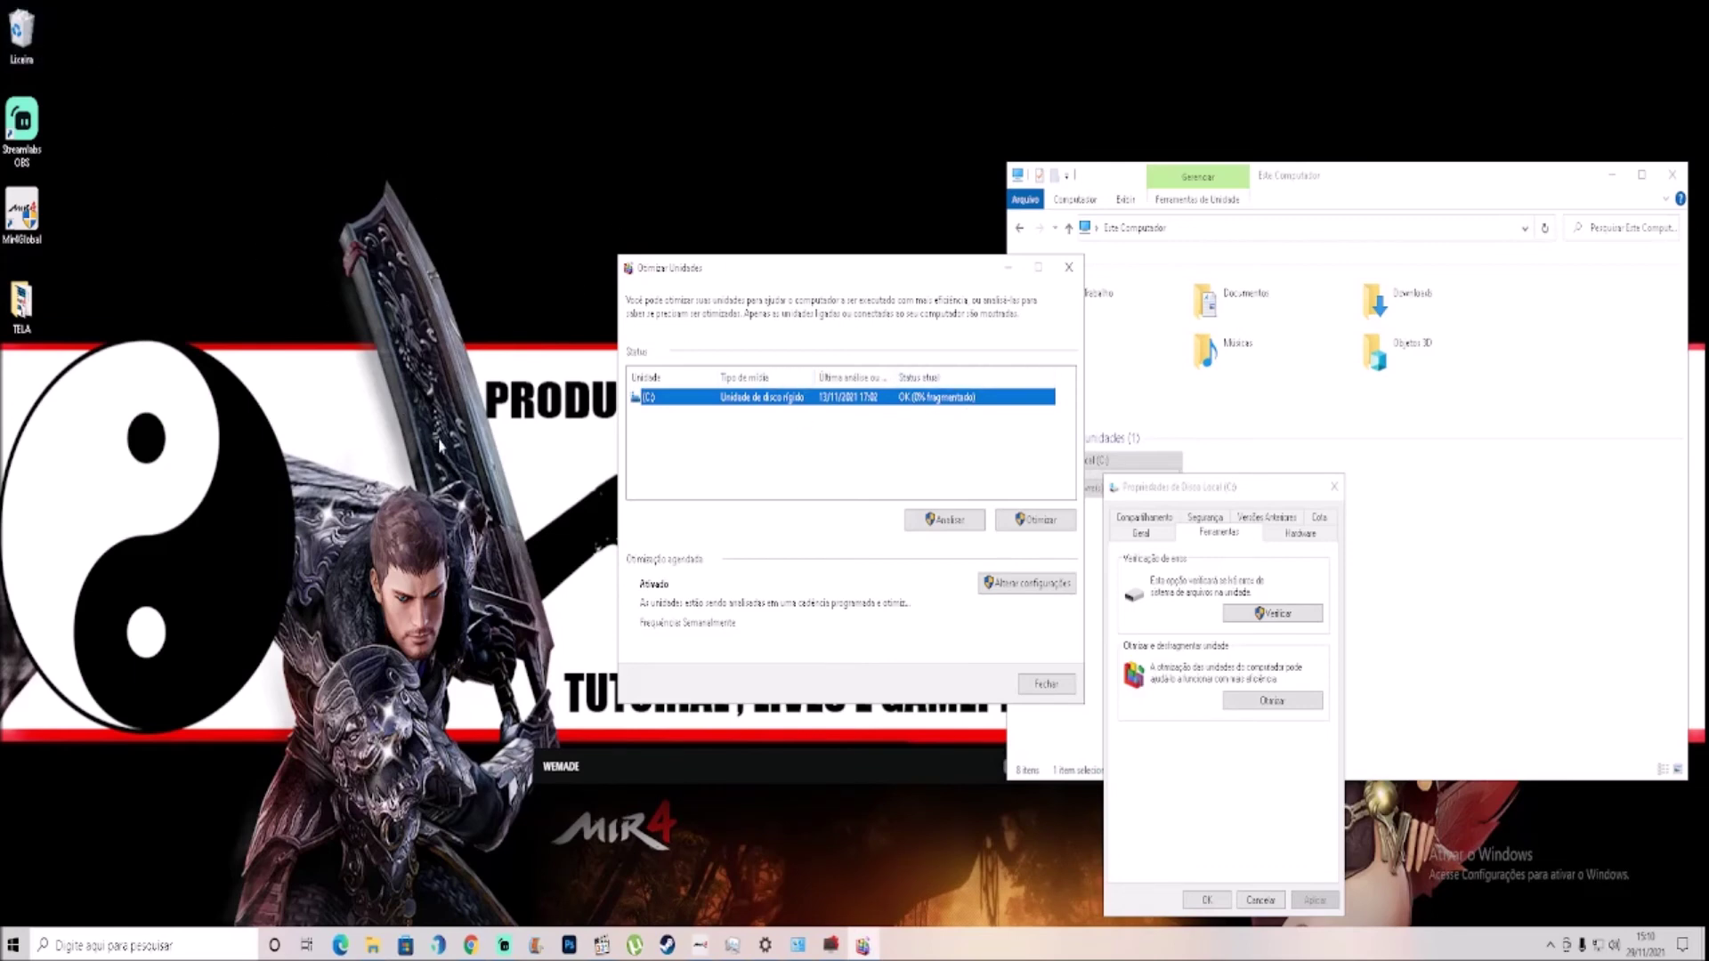
left_click(381, 531)
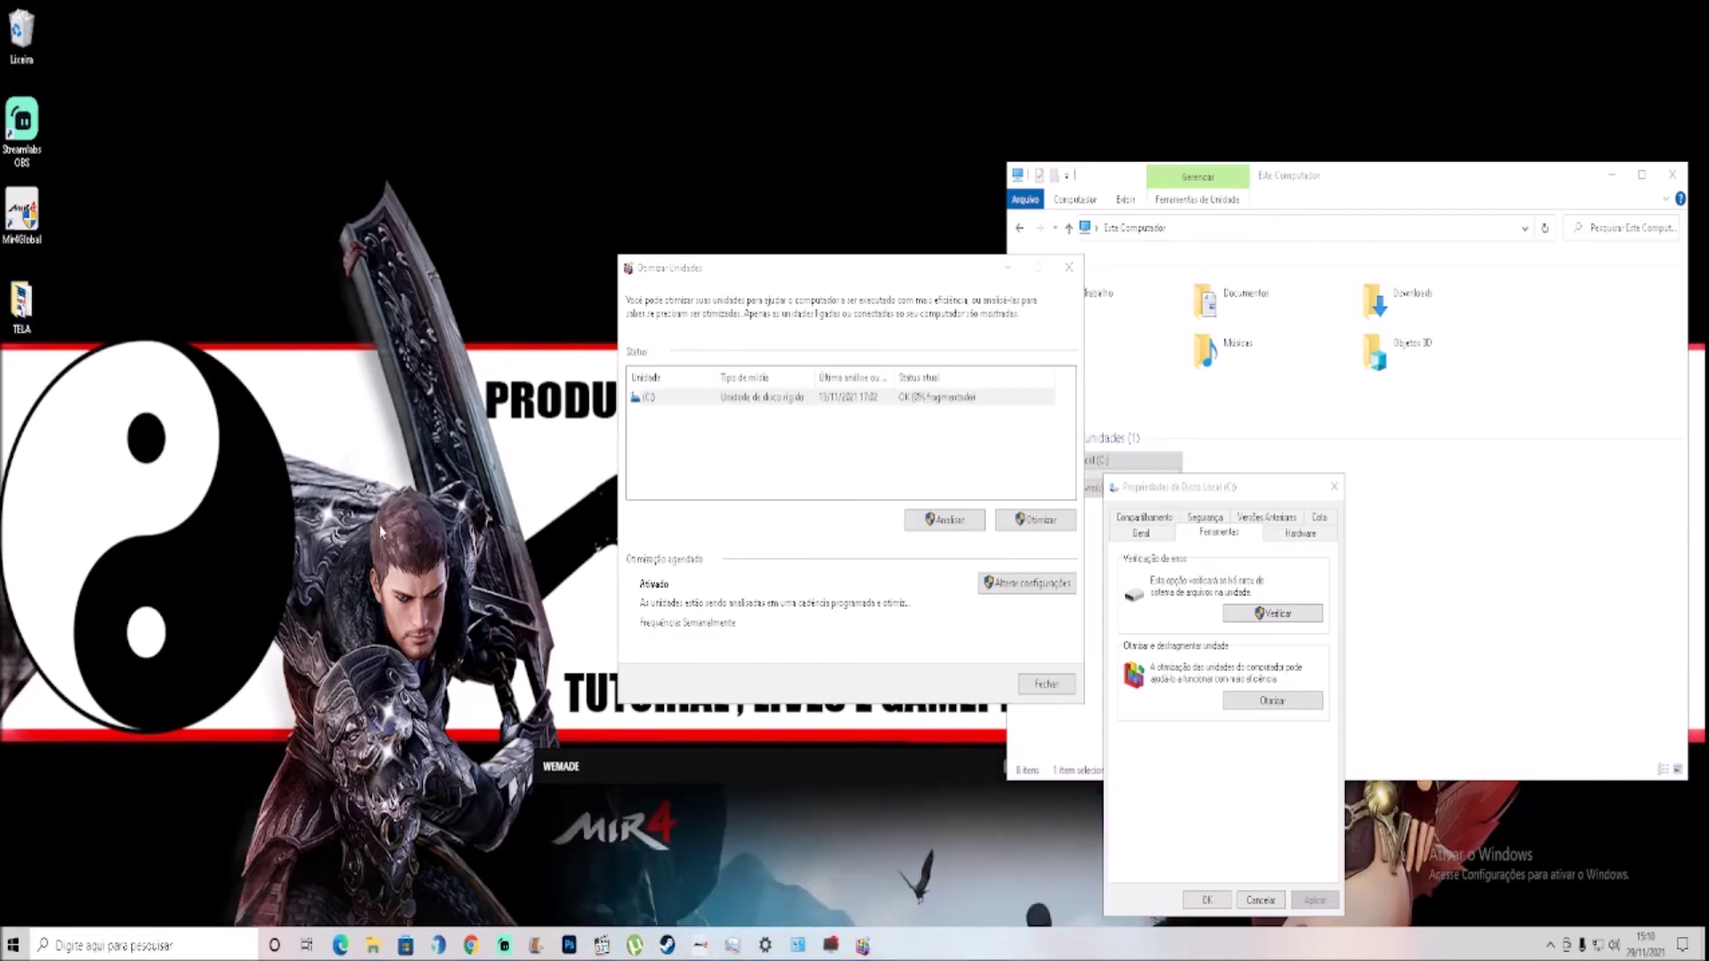
Step: Open the Windows Temp folder with the Run command temp, check its files and minimize the folder window
key("t")
key("super+r")
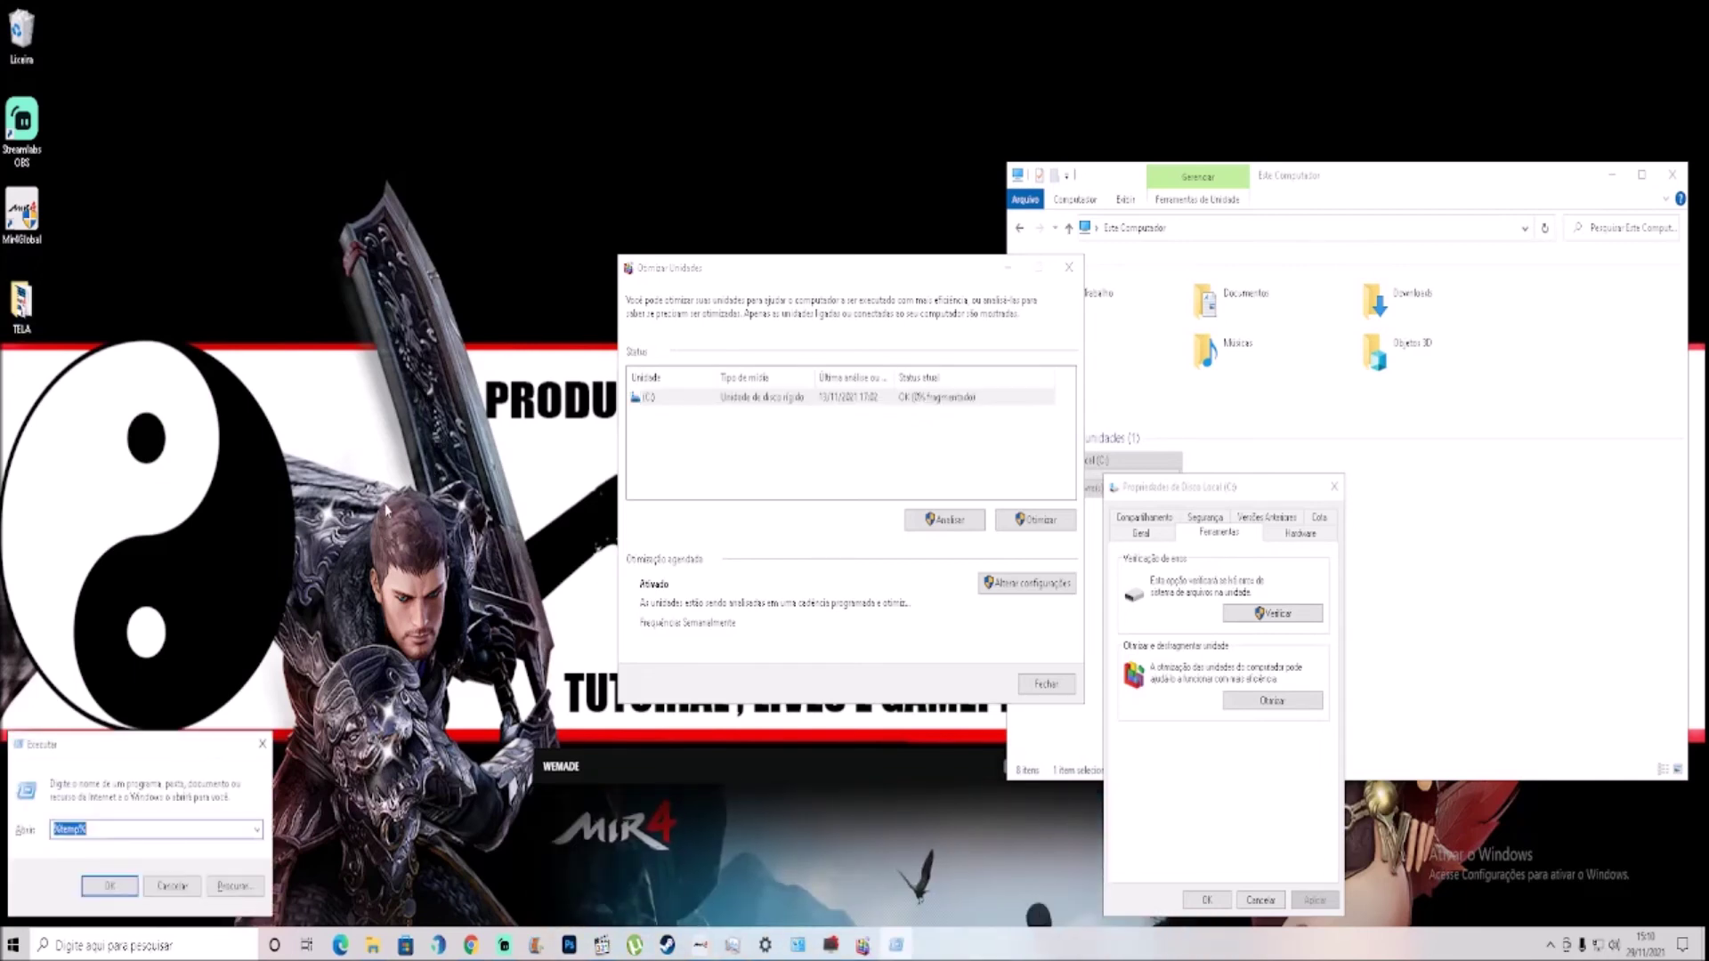
key("BackSpace")
type("%")
type("TEMP")
key("Return")
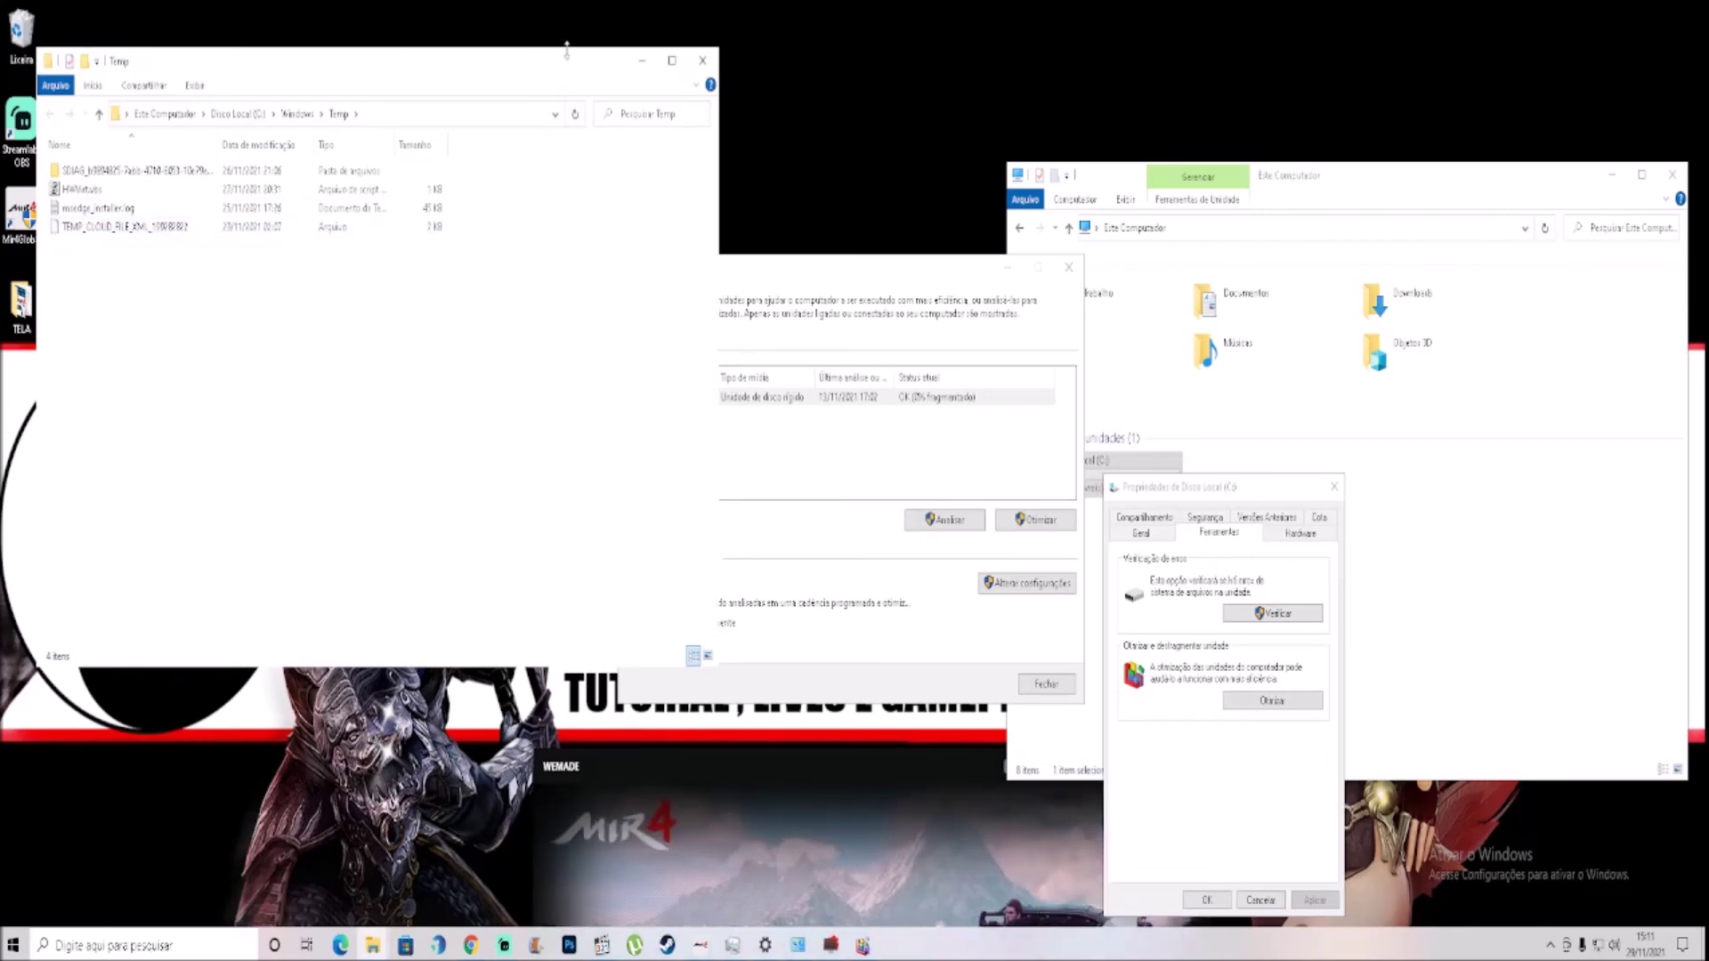
left_click(640, 62)
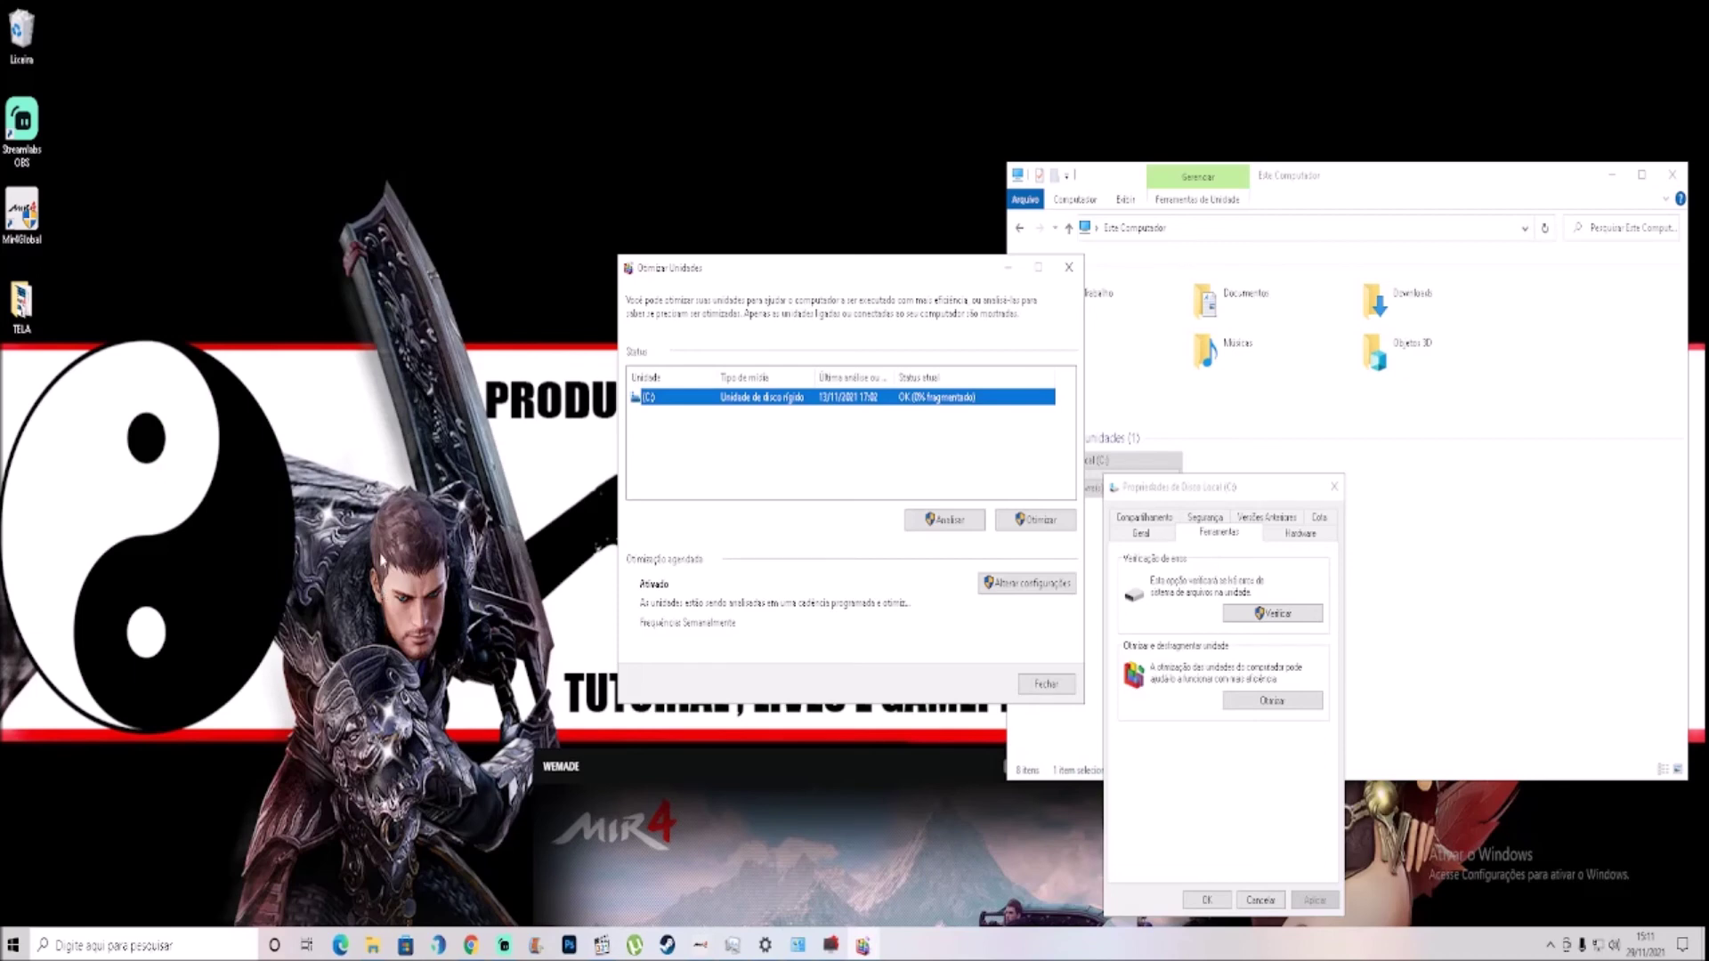
Step: Run %temp% to open the user's local Temp folder, look through its files and minimize the folder window
key("super+r")
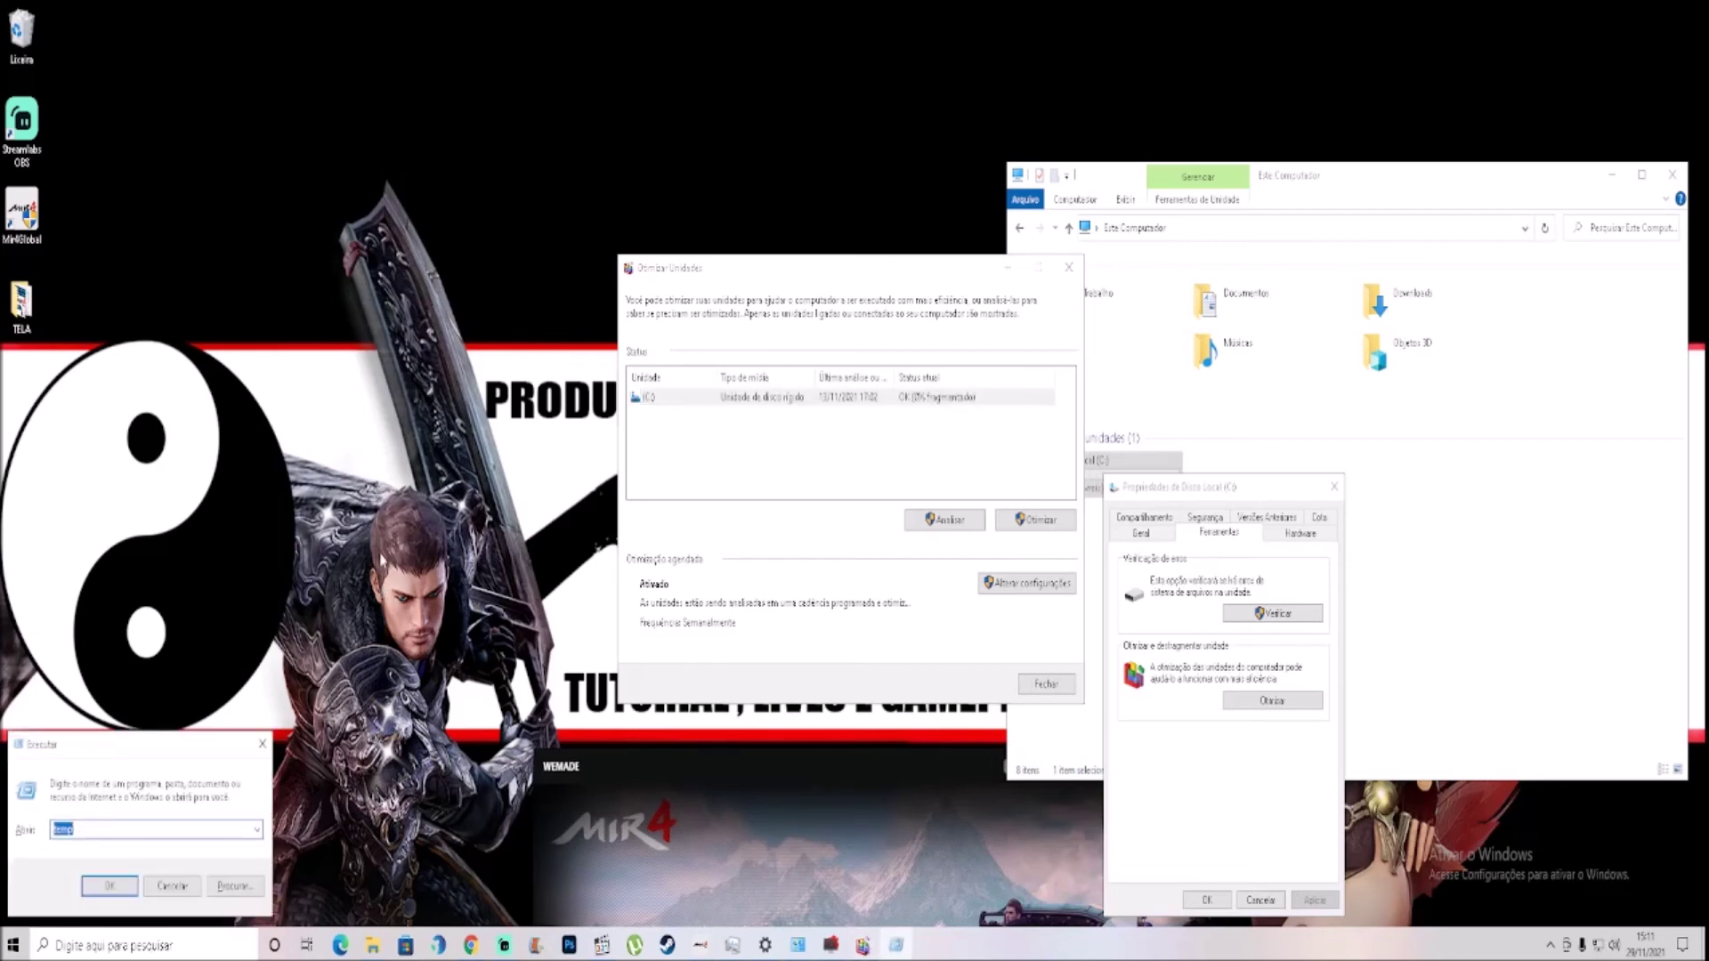
type("%")
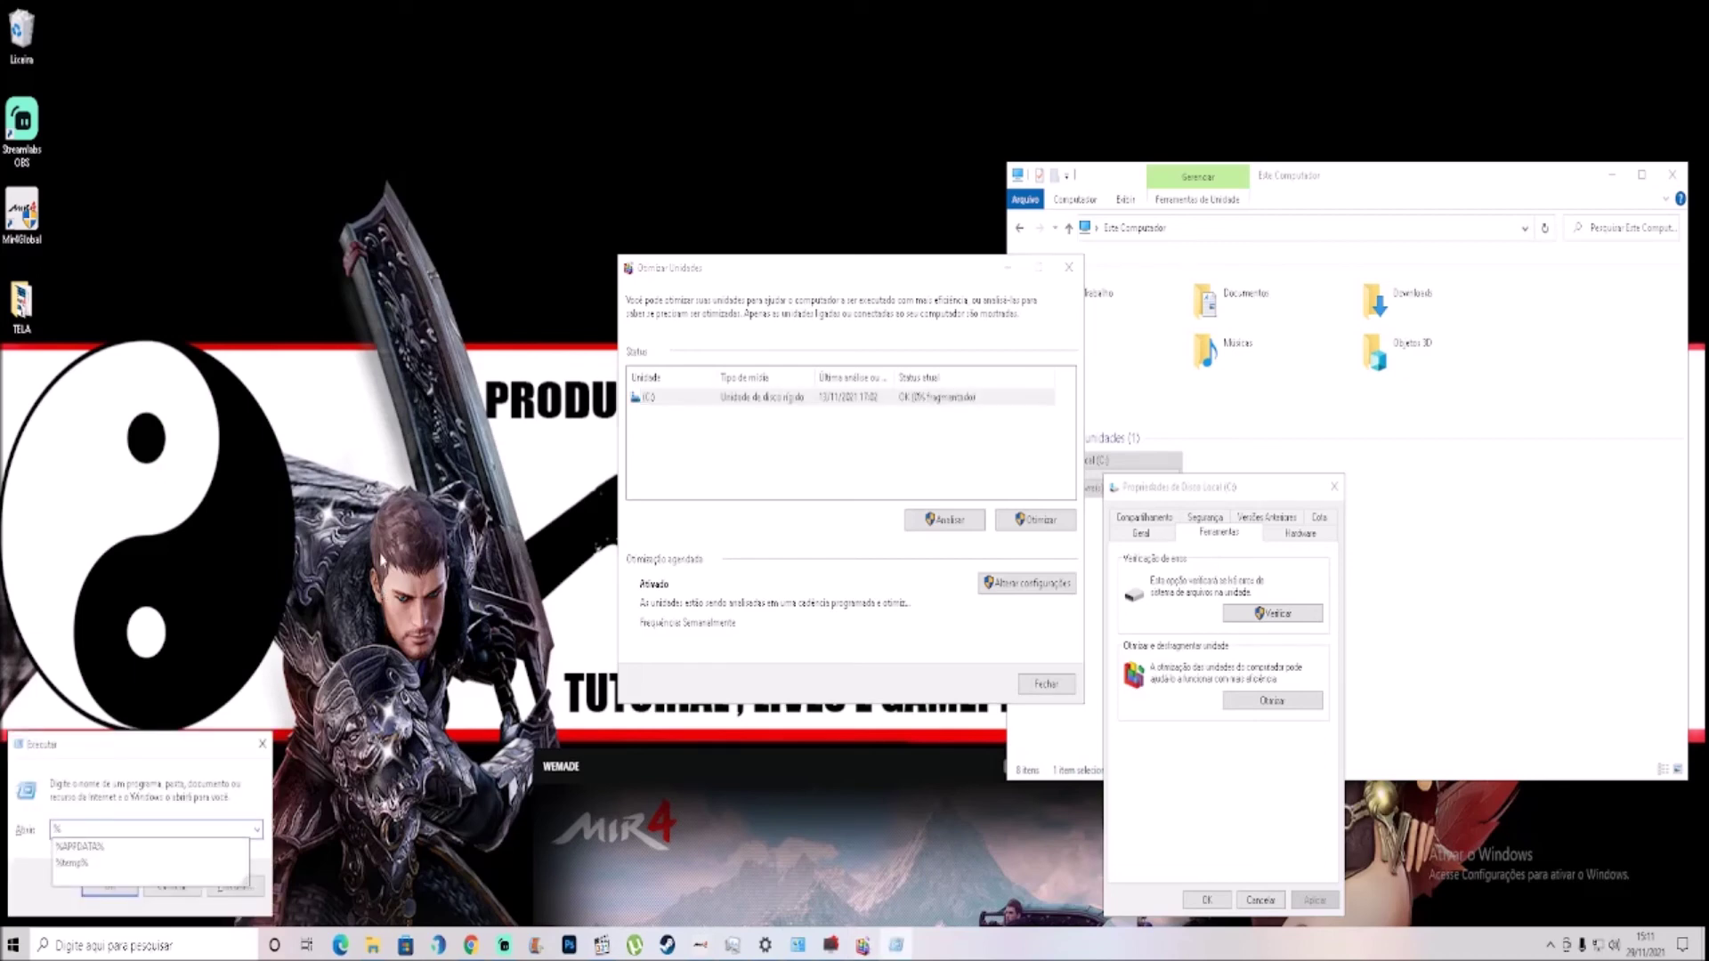
left_click(113, 865)
left_click(113, 881)
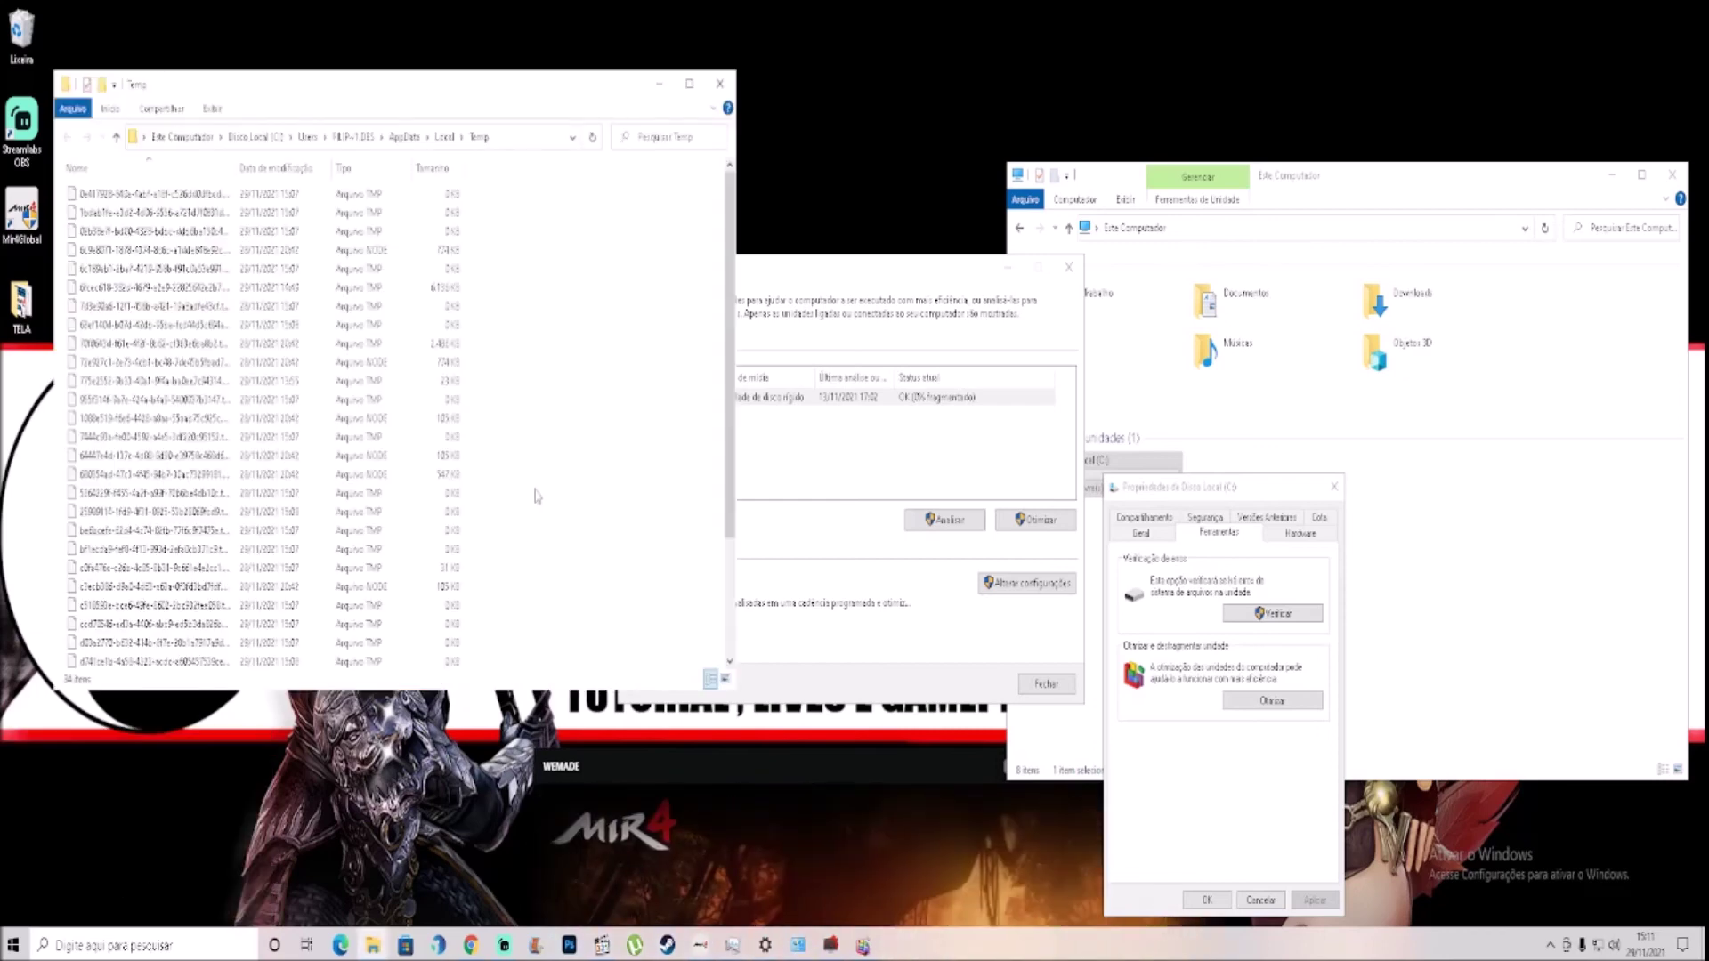
scroll(316, 403, "up", 3)
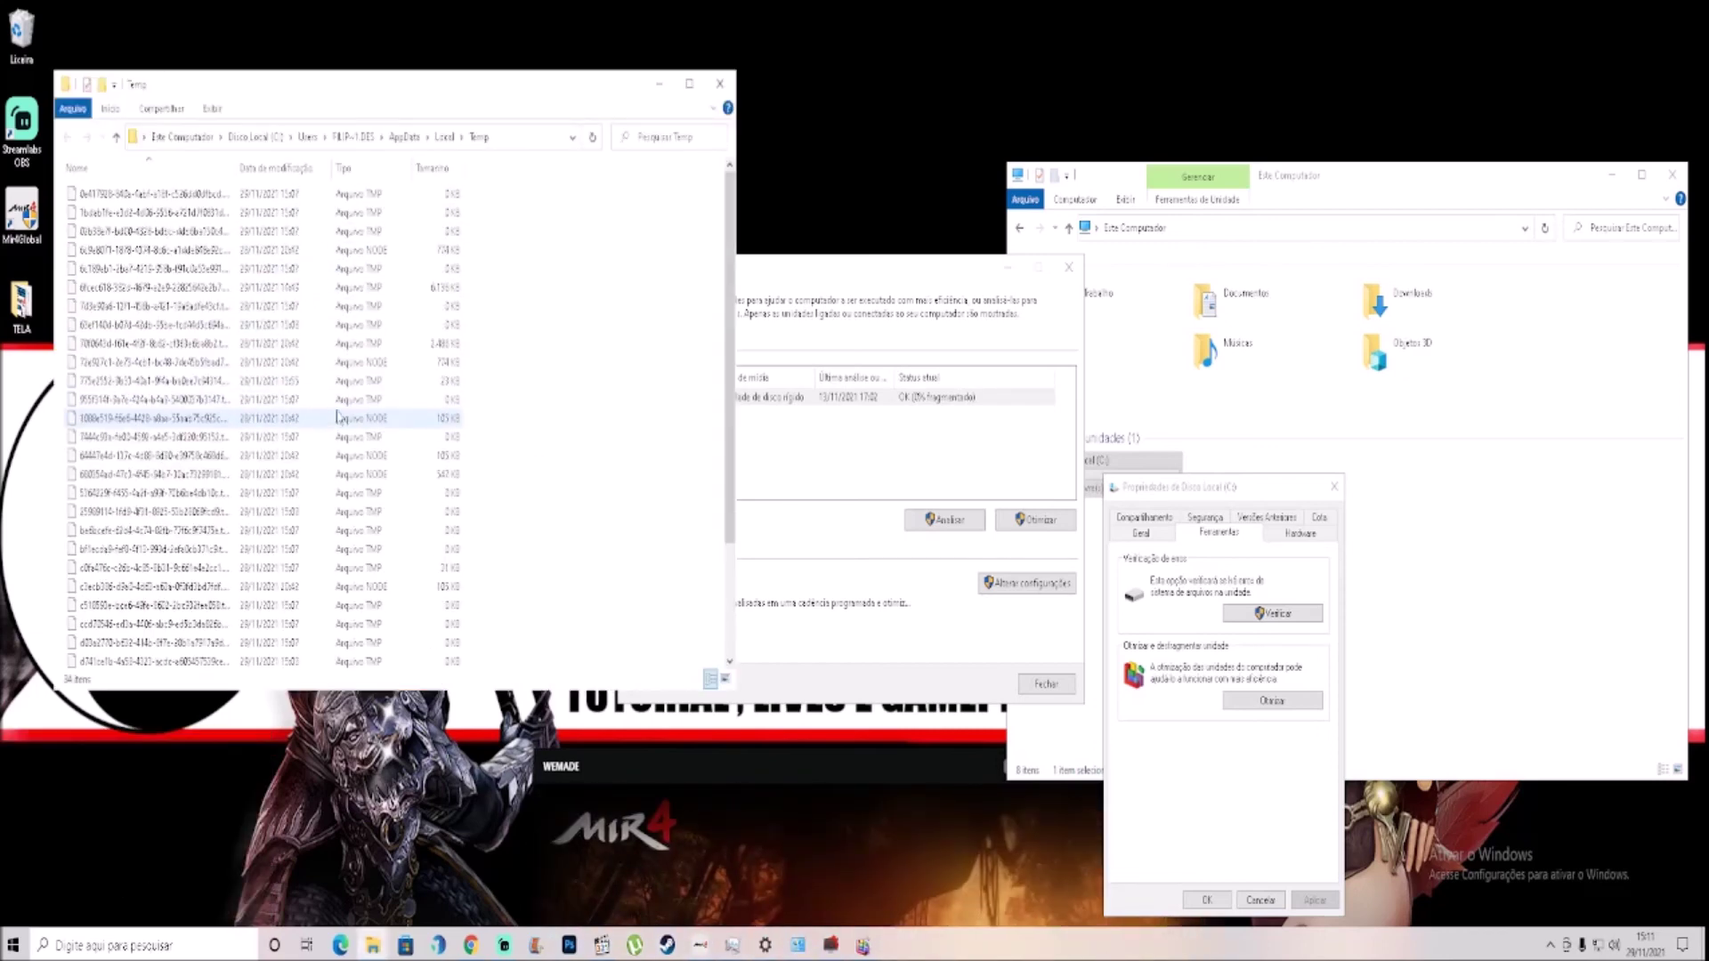
scroll(481, 392, "down", 3)
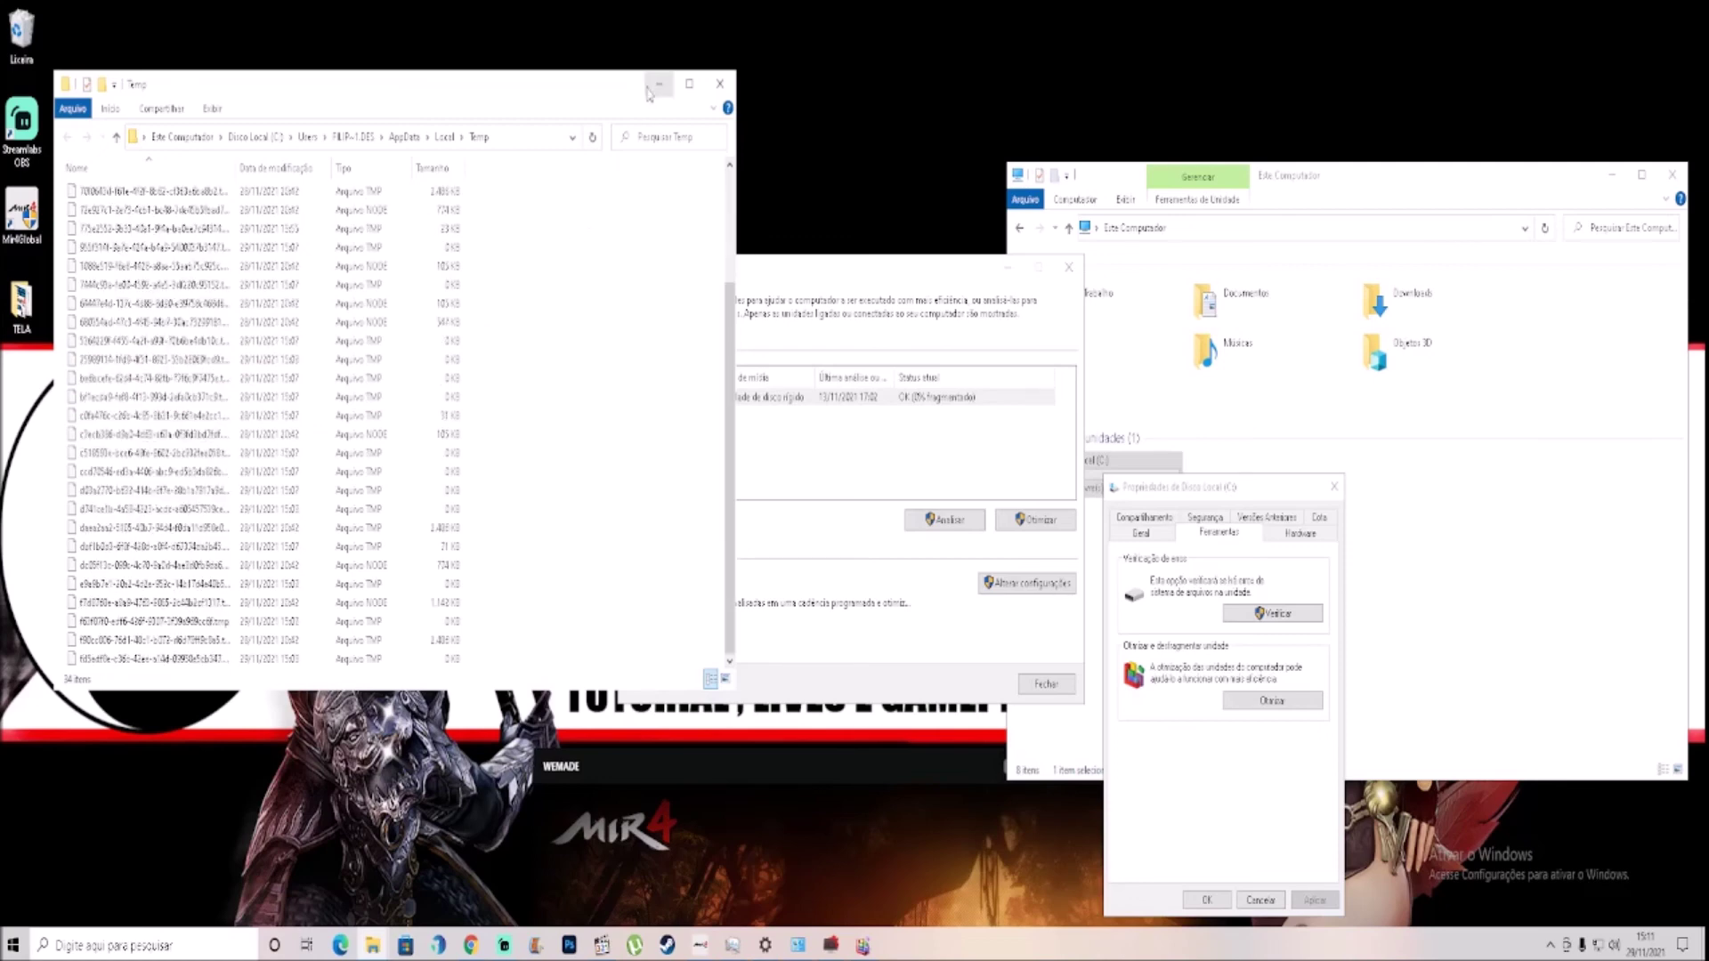
left_click(658, 86)
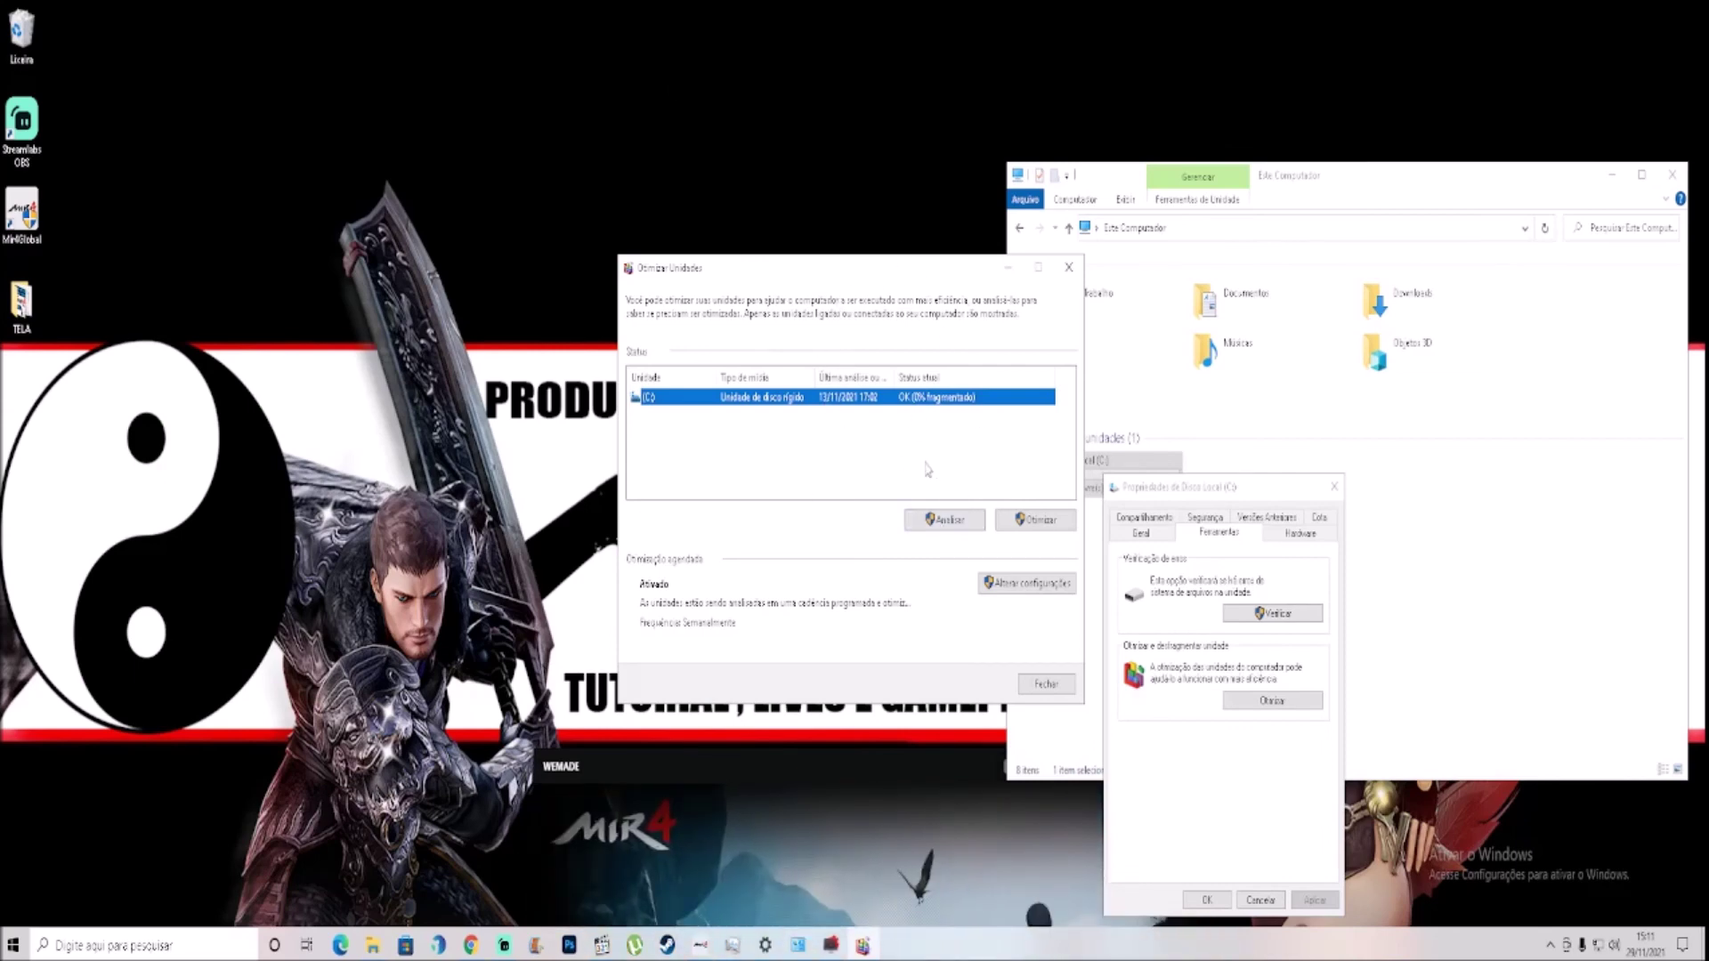
Step: Close the Otimizar Unidades and drive C: properties windows and minimize the Este Computador window
left_click(1069, 267)
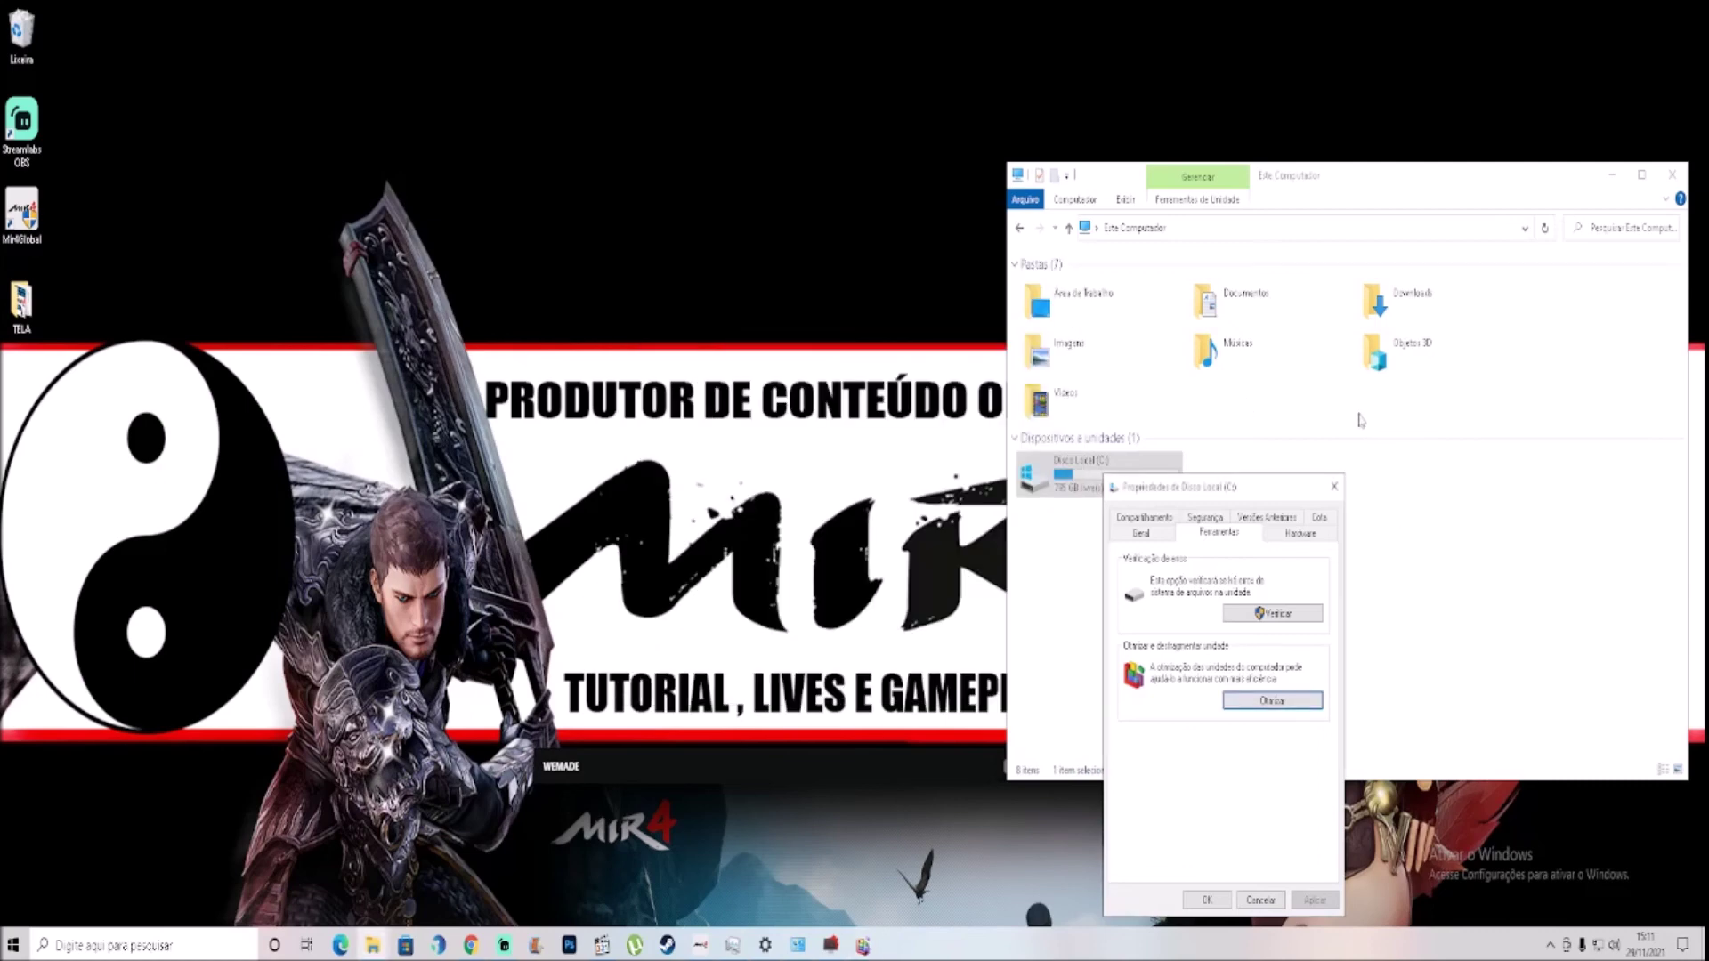
left_click(1334, 487)
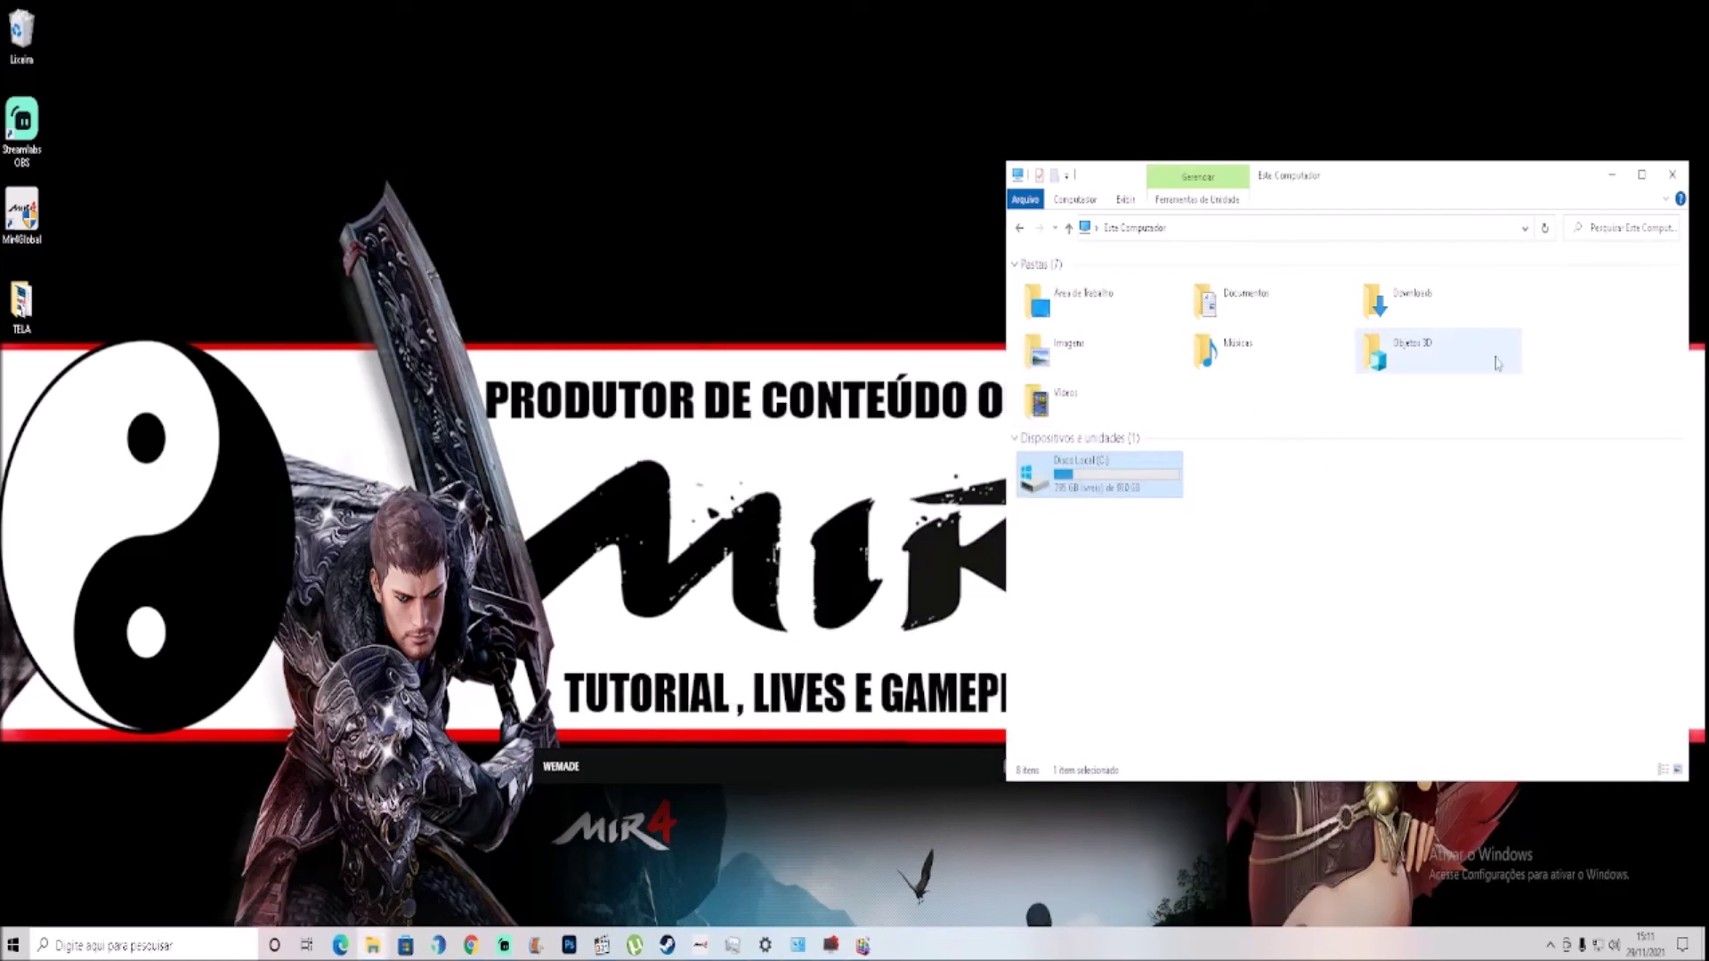
left_click(1608, 181)
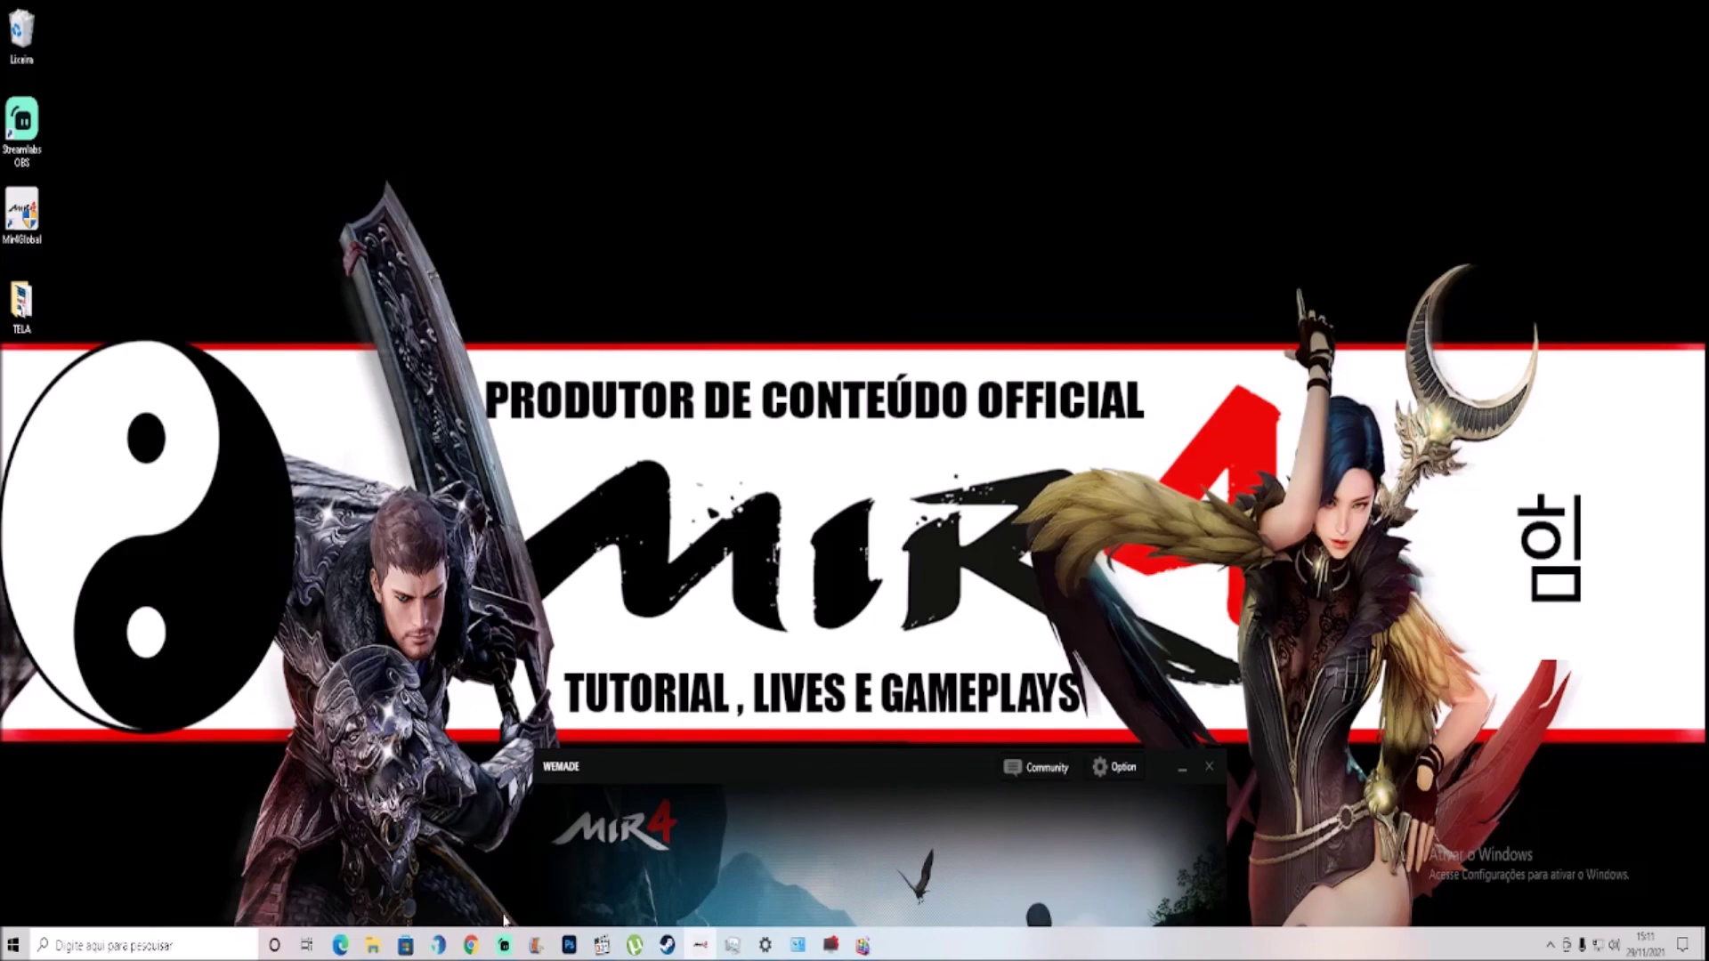
Step: Switch to Google Chrome to view the Quick CPU download page again, and minimize the browser
left_click(471, 945)
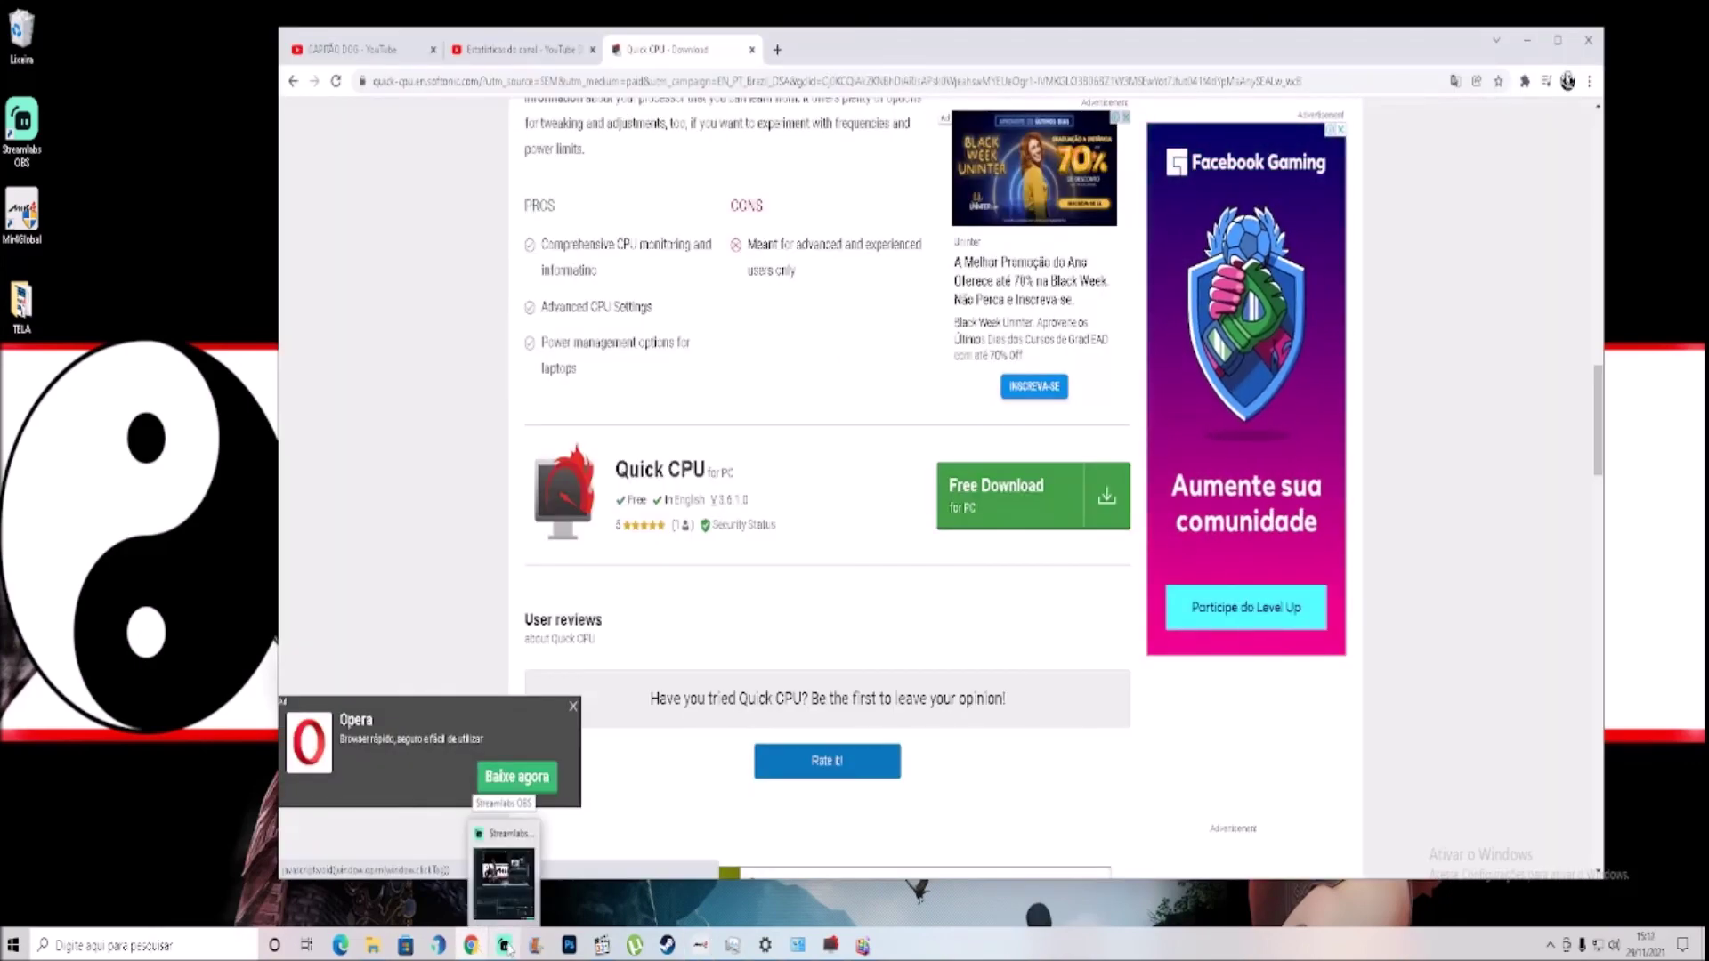
left_click(1528, 41)
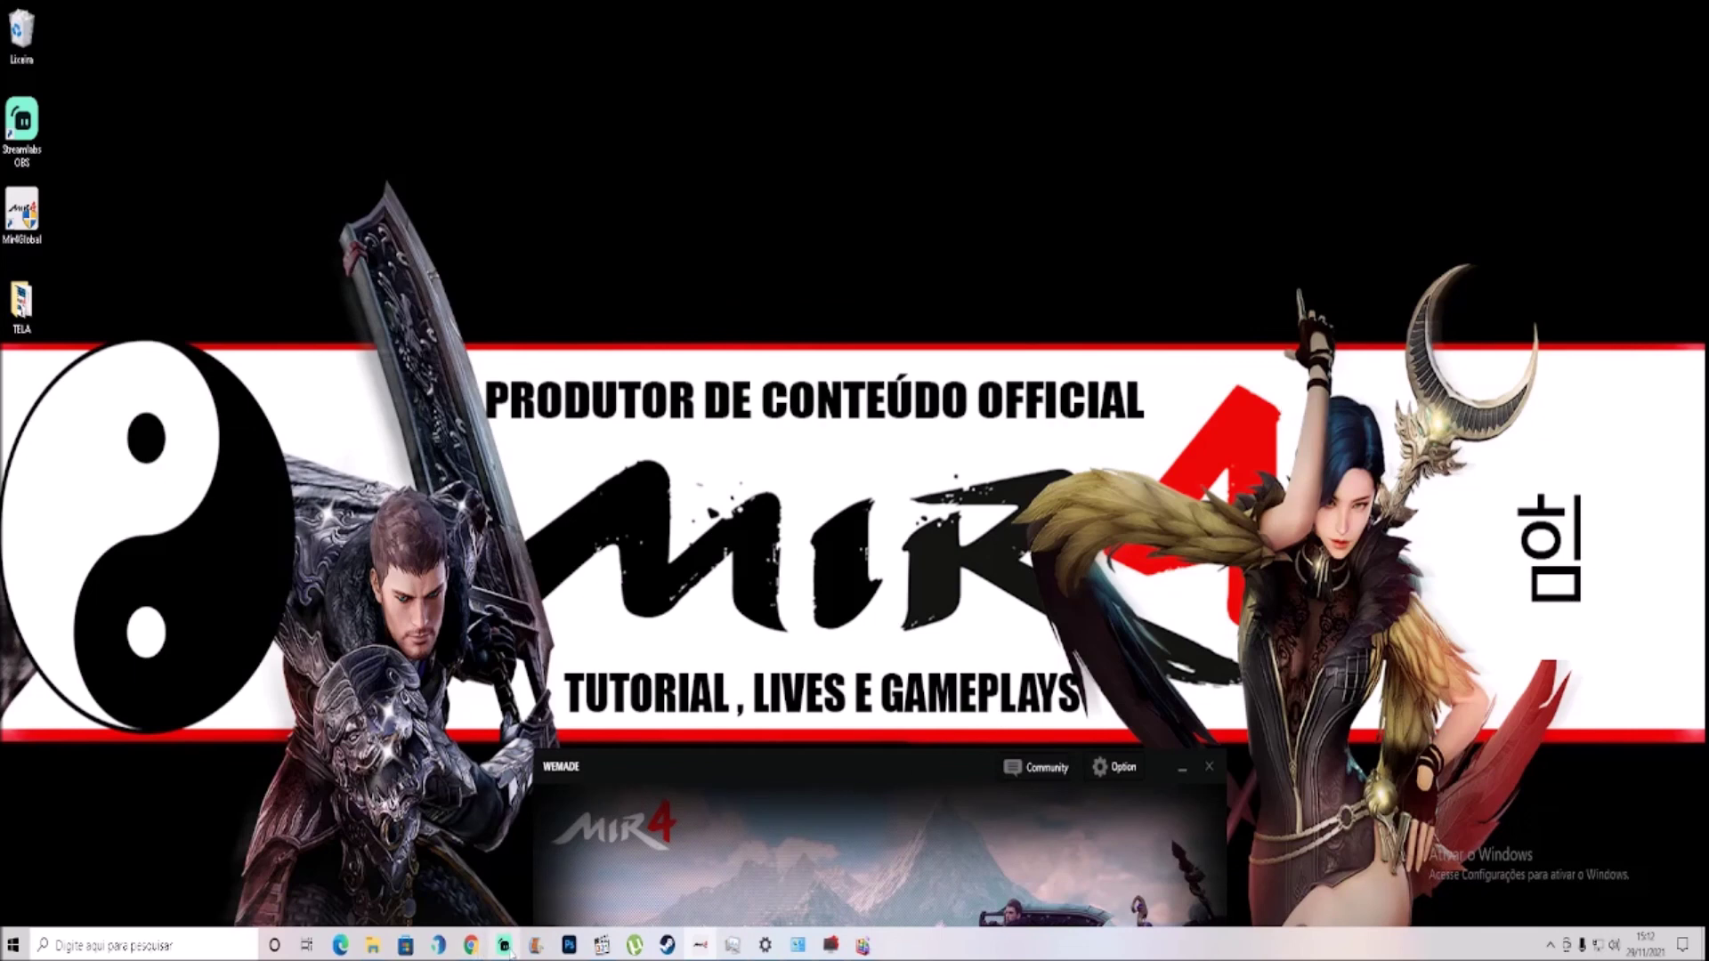
mouse_move(507, 951)
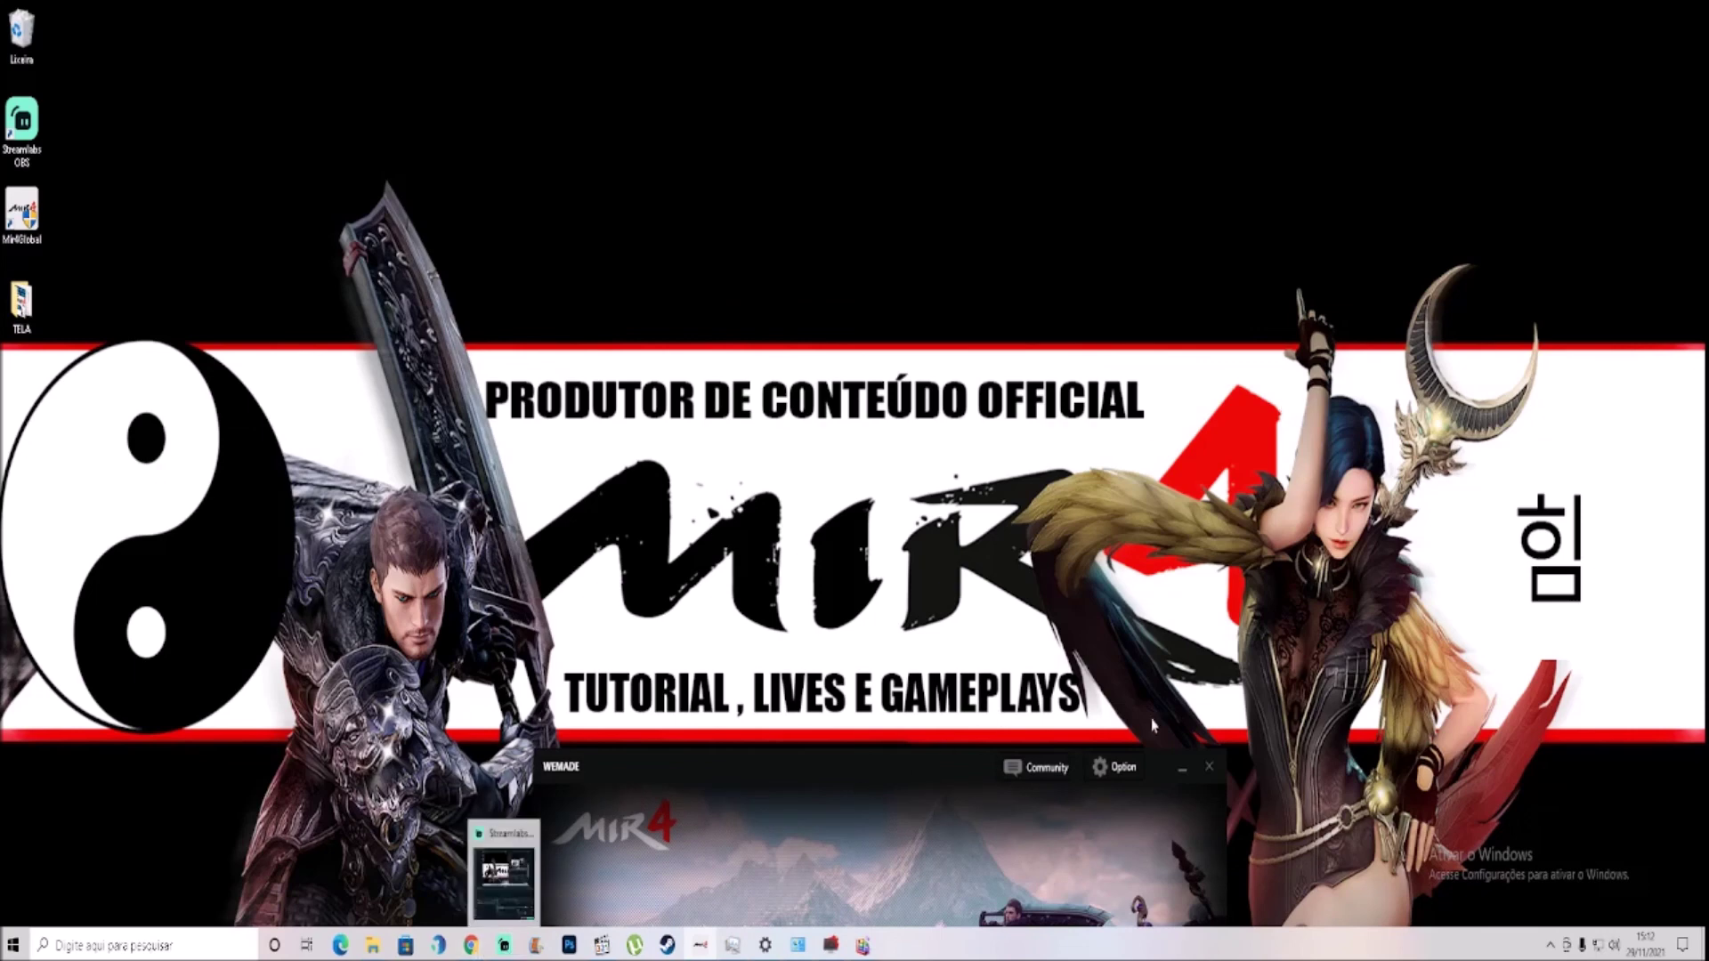